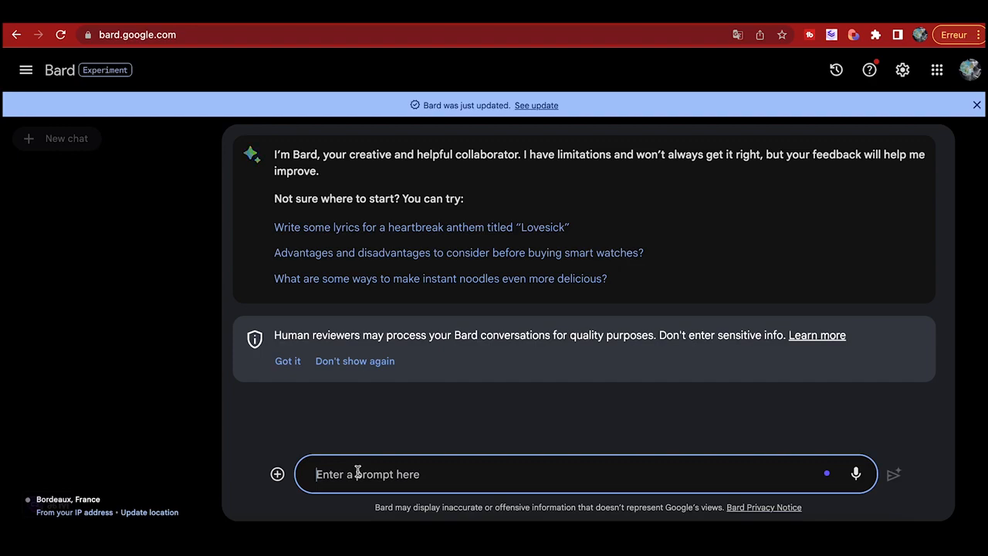
type("propose moi 10 noms de nouvelles chaine Youtube qui parle d'IA au quotidien")
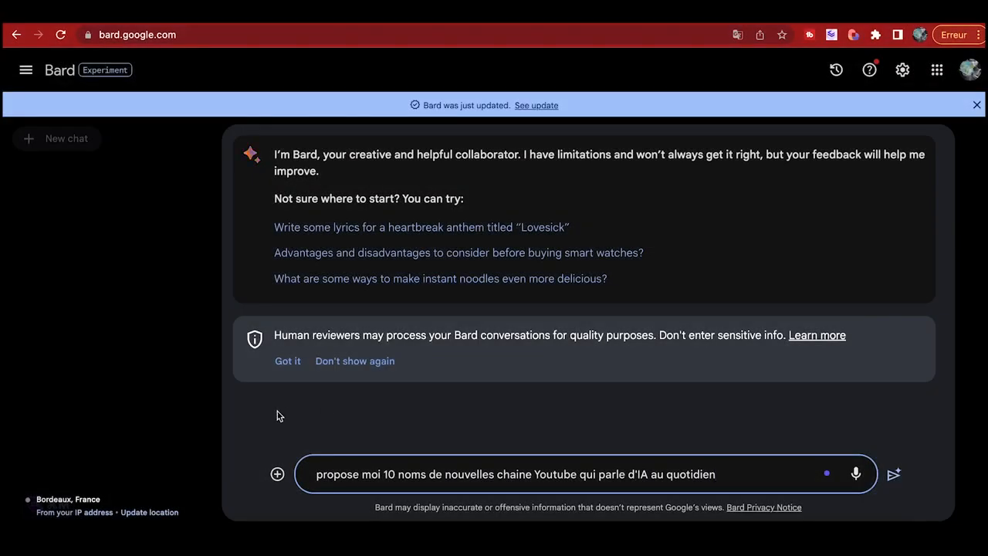
left_click(893, 476)
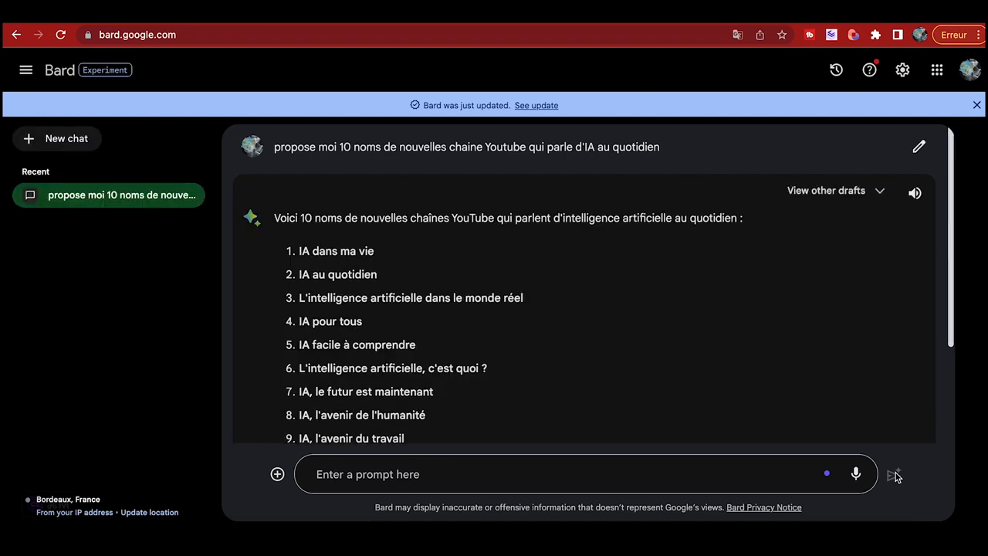
scroll(552, 347, "down", 1)
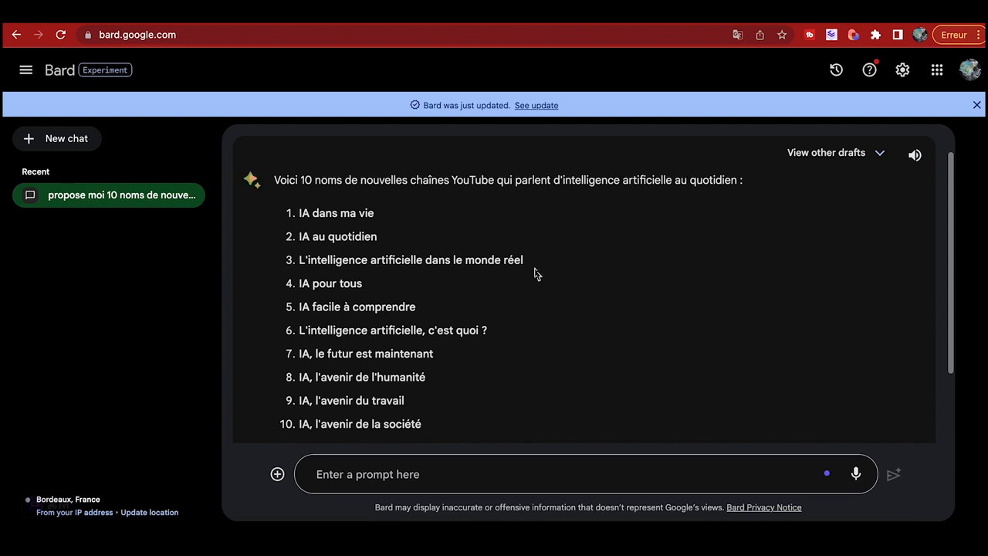
left_click_drag(363, 284, 300, 283)
key("super+c")
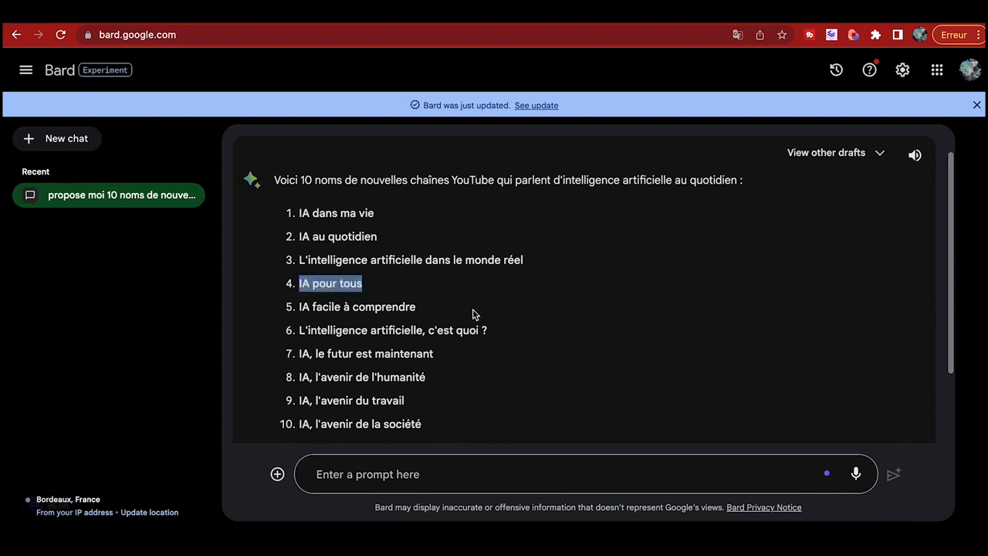
left_click(971, 70)
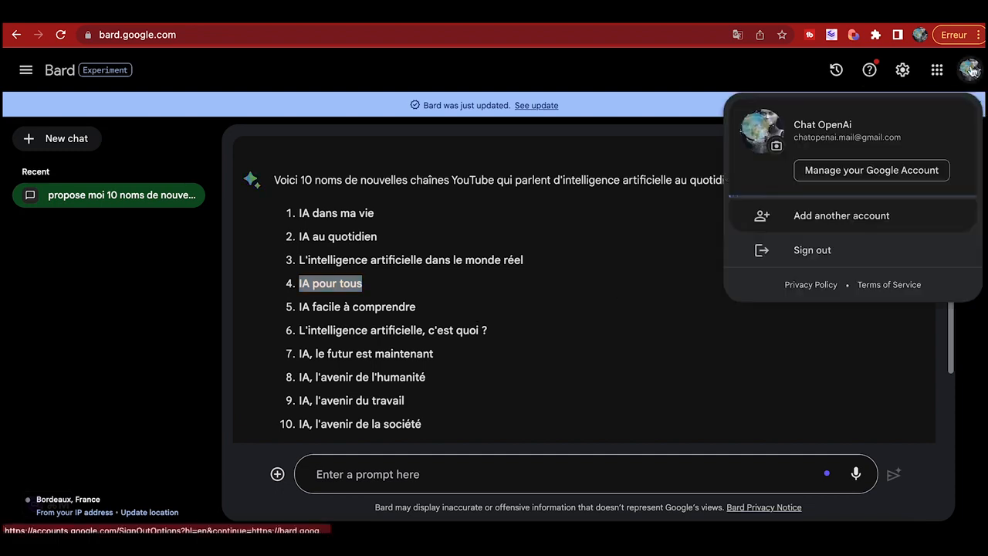
left_click(783, 351)
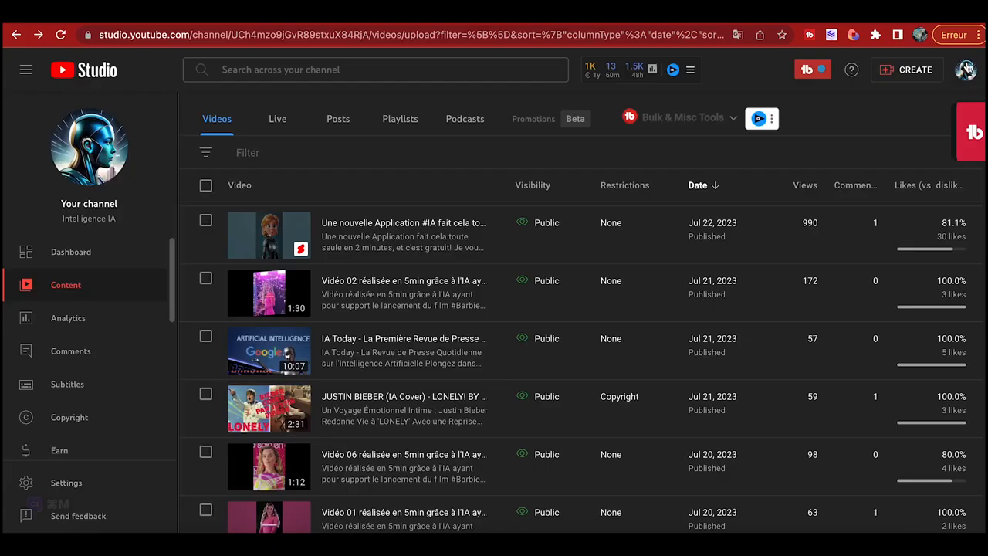
left_click(965, 70)
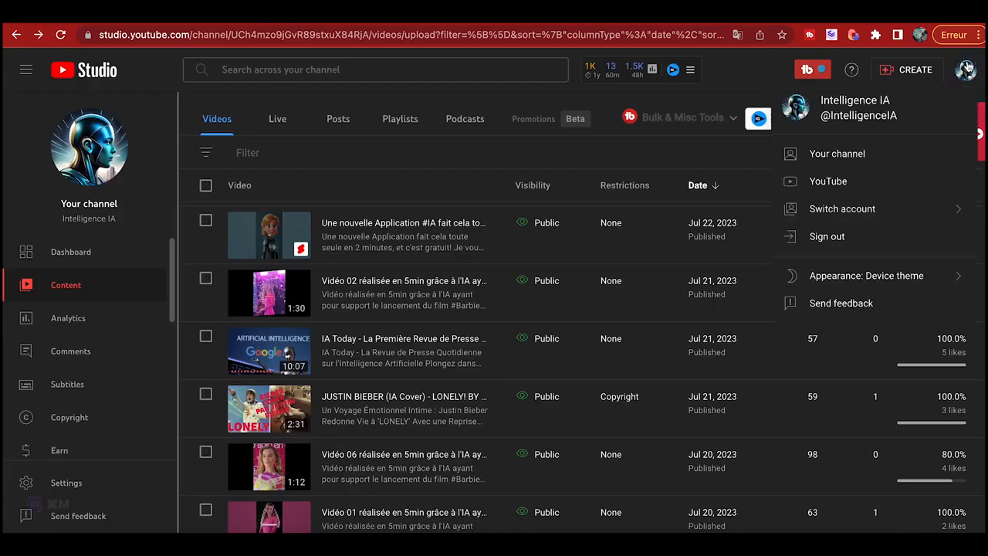
left_click(882, 209)
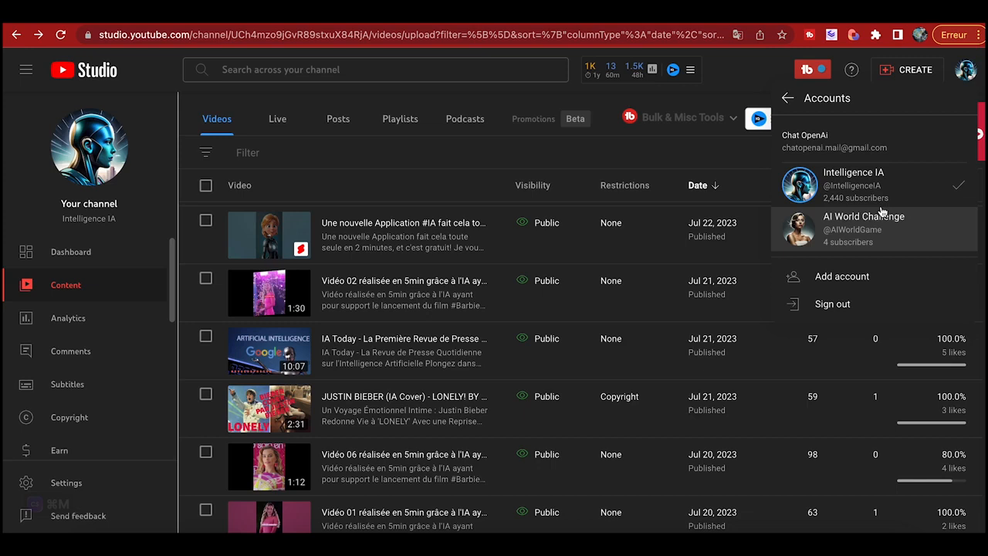
left_click(845, 276)
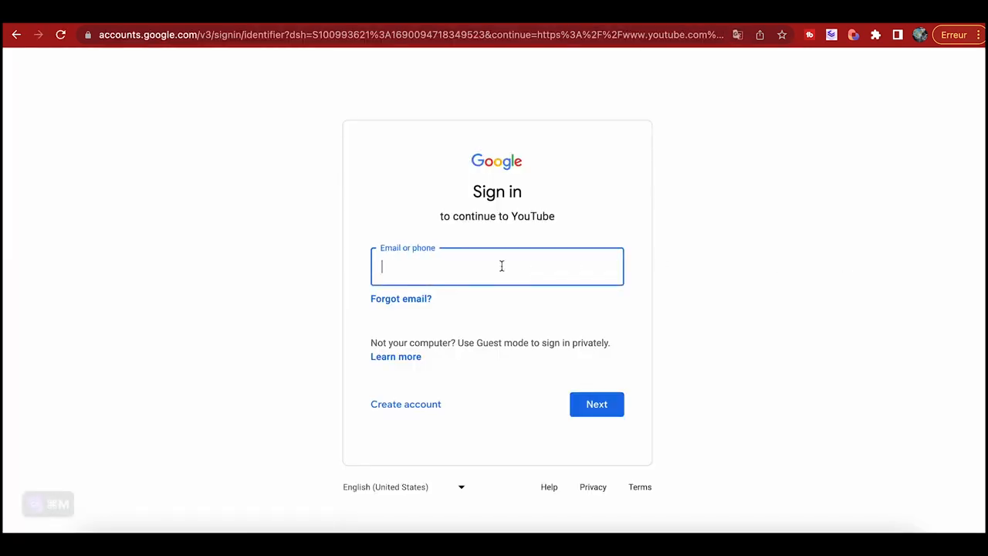
key("super+v")
Step: Remove the spaces from the pasted name in the email field
left_click(394, 267)
key("BackSpace")
key("Right")
key("Right")
key("Right")
key("Right")
key("Right")
key("BackSpace")
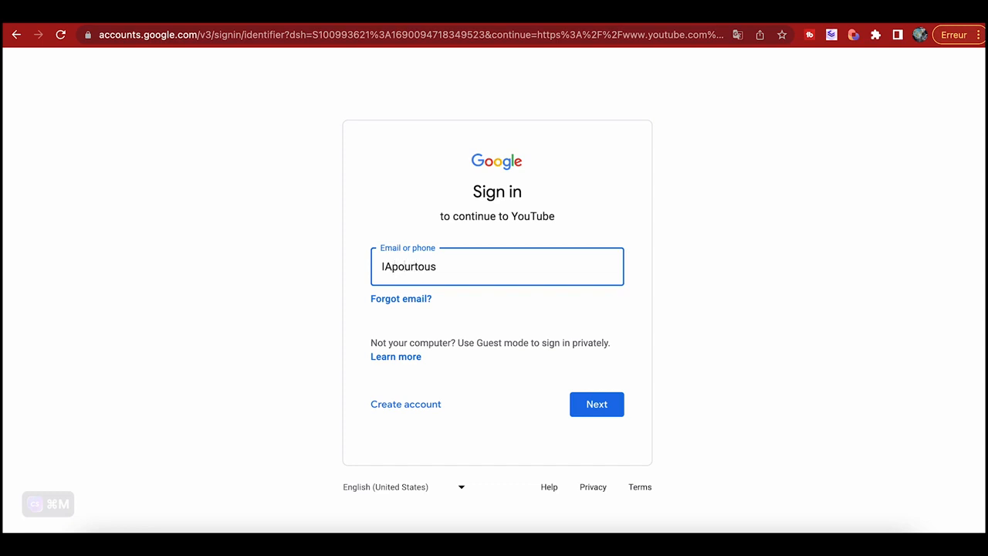
left_click(408, 406)
left_click(439, 312)
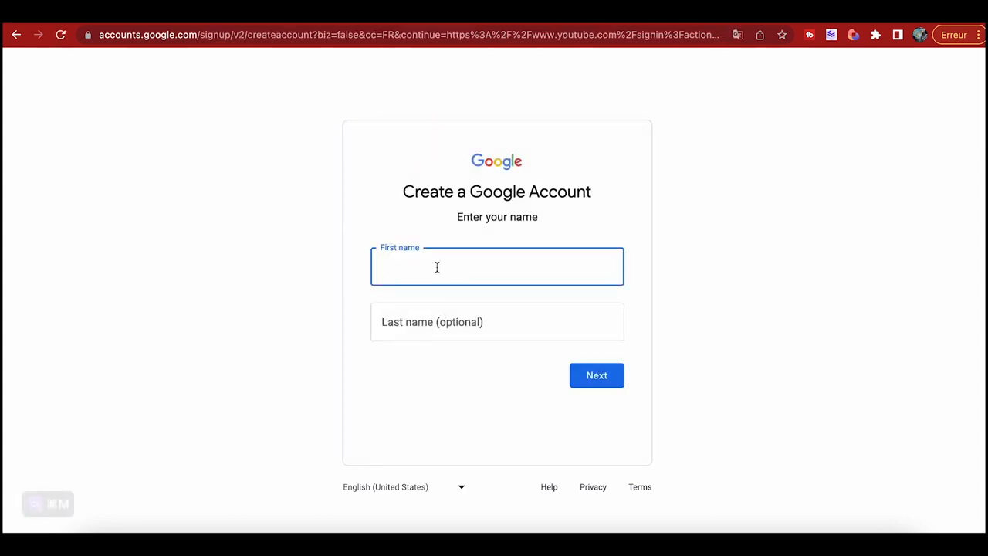
left_click(422, 320)
type("En ")
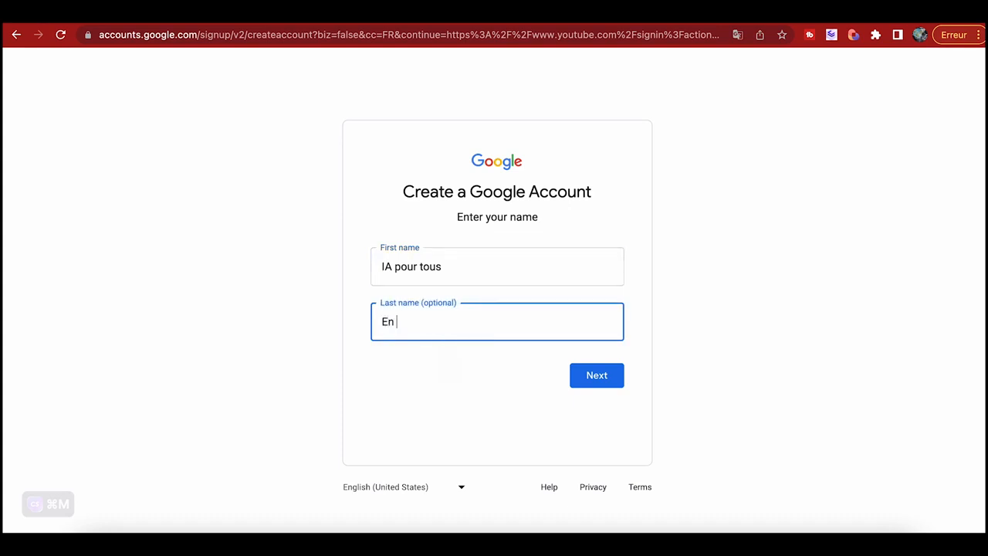
type("2023")
left_click(594, 373)
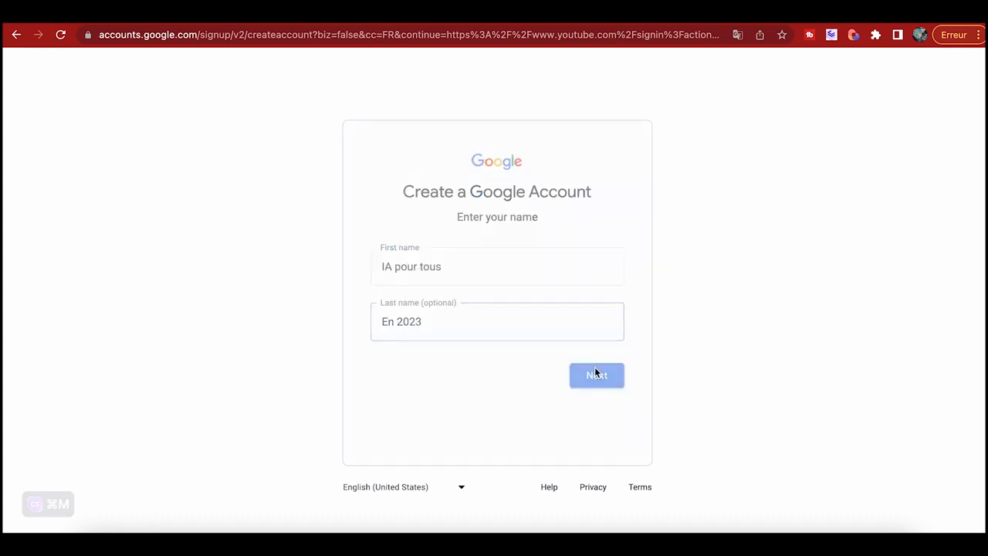
Step: Enter a 1 January birth date with the birth year and gender Male, then continue signup
left_click(432, 268)
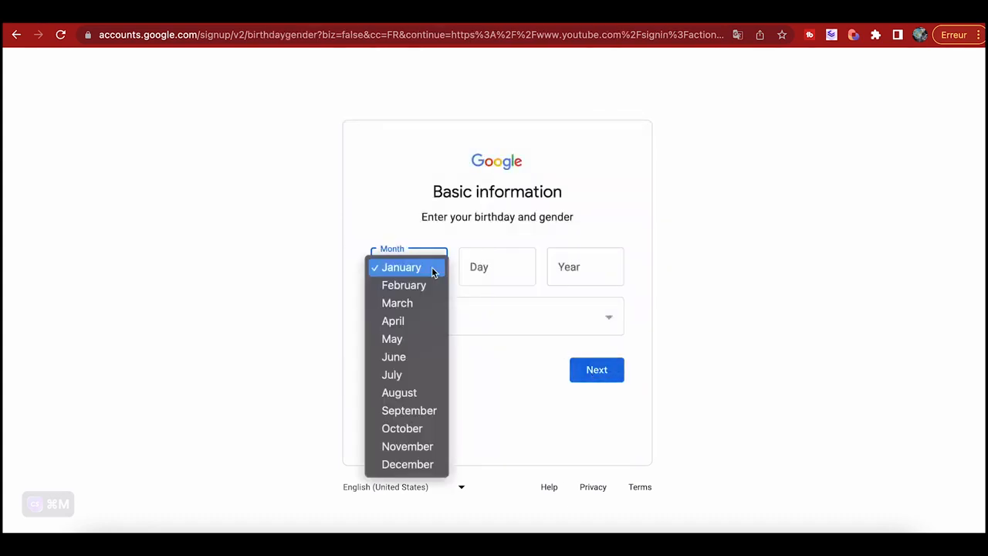
left_click(432, 269)
left_click(503, 266)
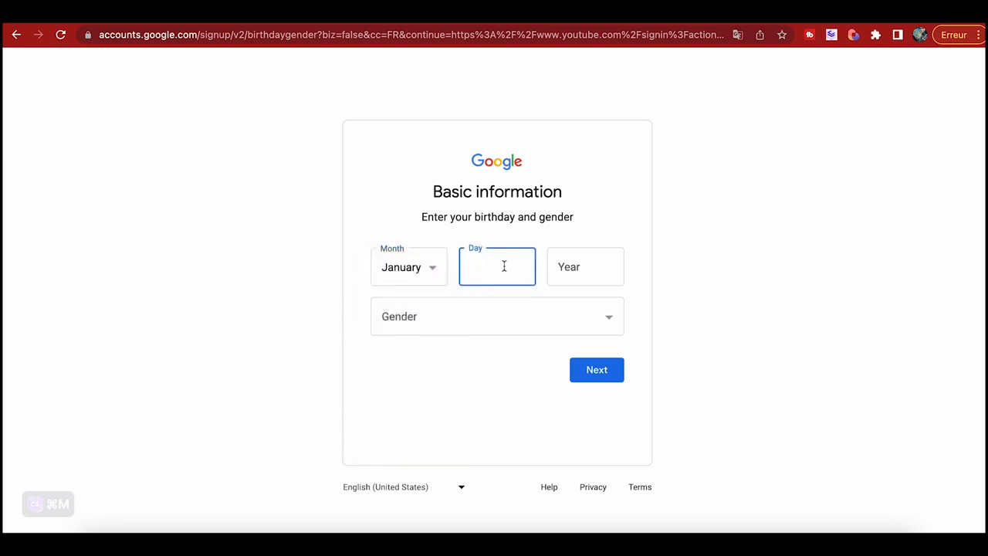
type("01")
key("Tab")
type("1908")
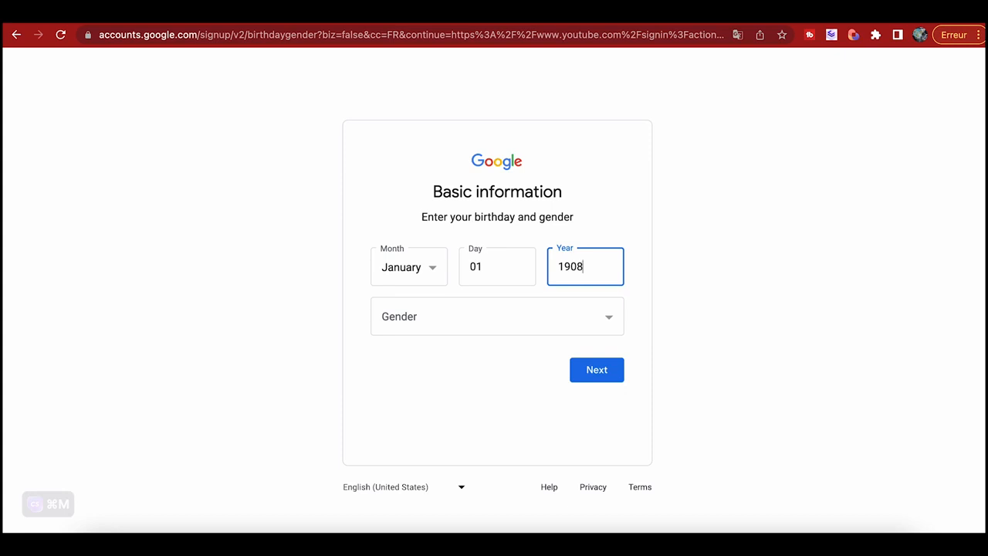
key("BackSpace")
key("BackSpace")
type("80")
key("Tab")
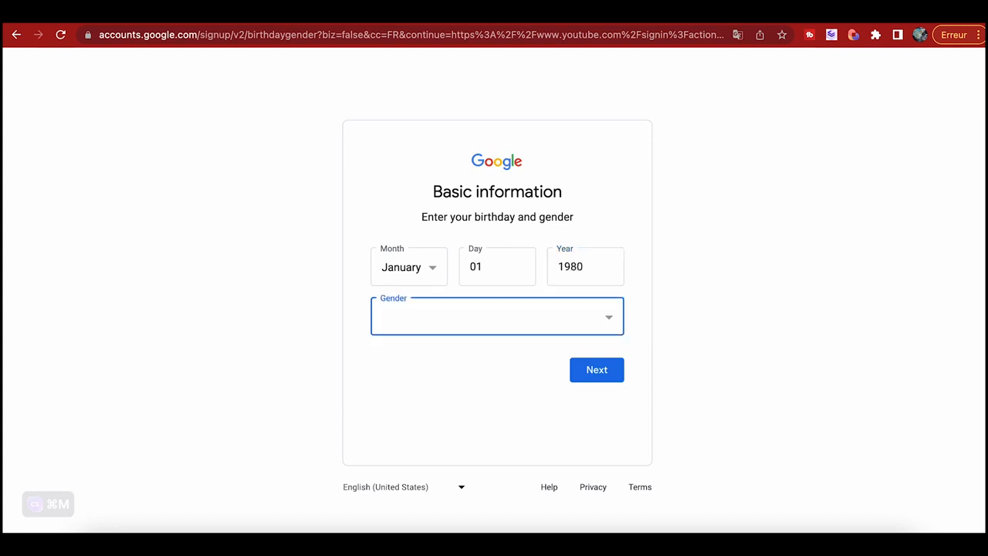
left_click(488, 318)
left_click(454, 337)
left_click(584, 377)
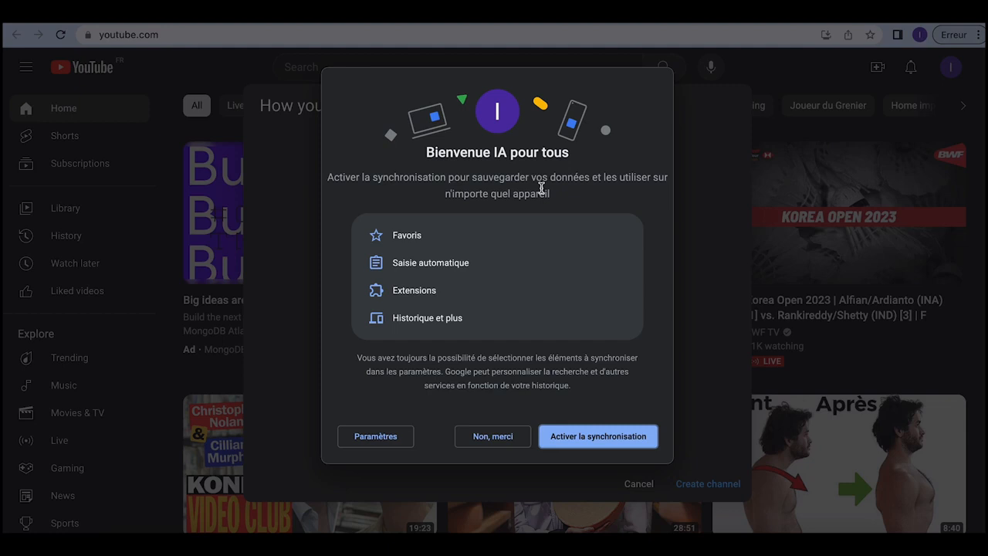
left_click(596, 437)
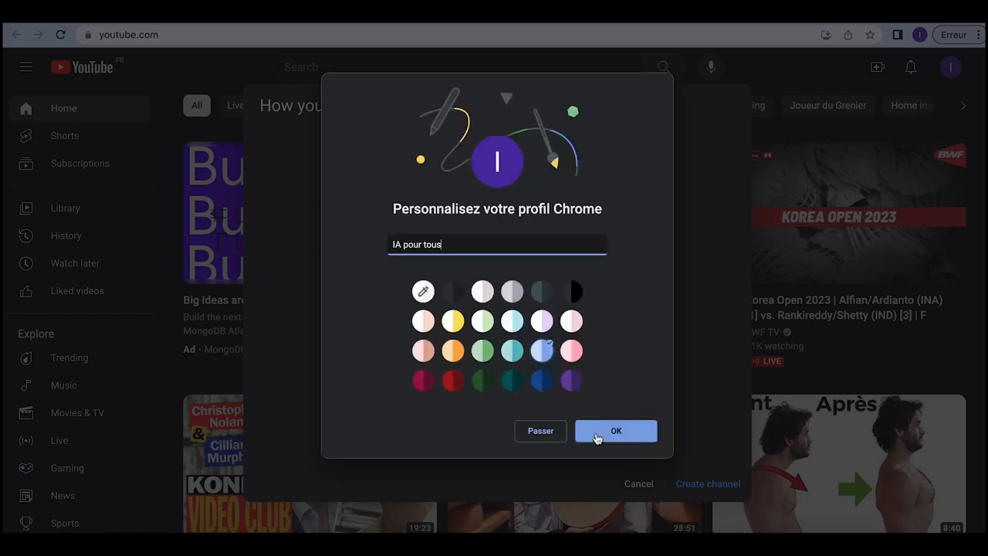
left_click(633, 434)
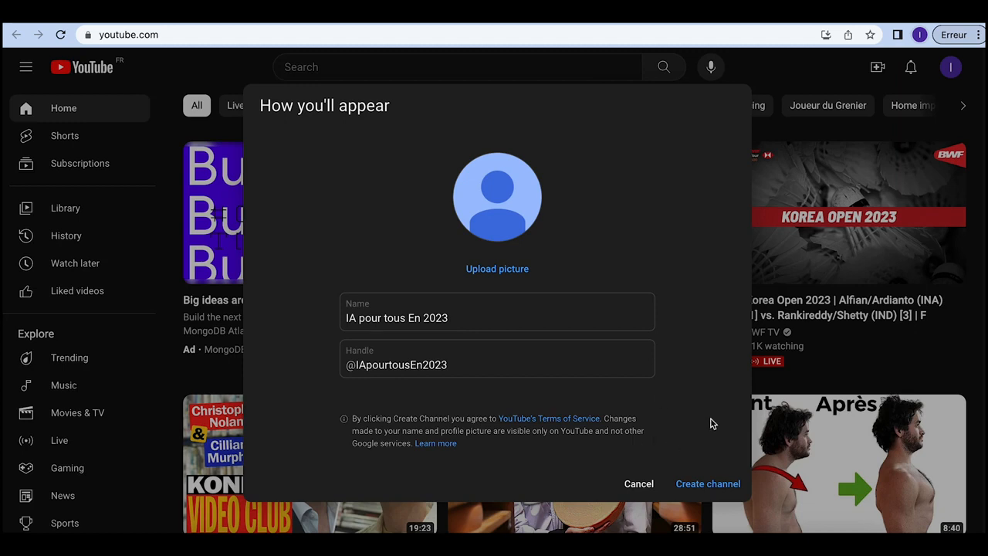
left_click(714, 491)
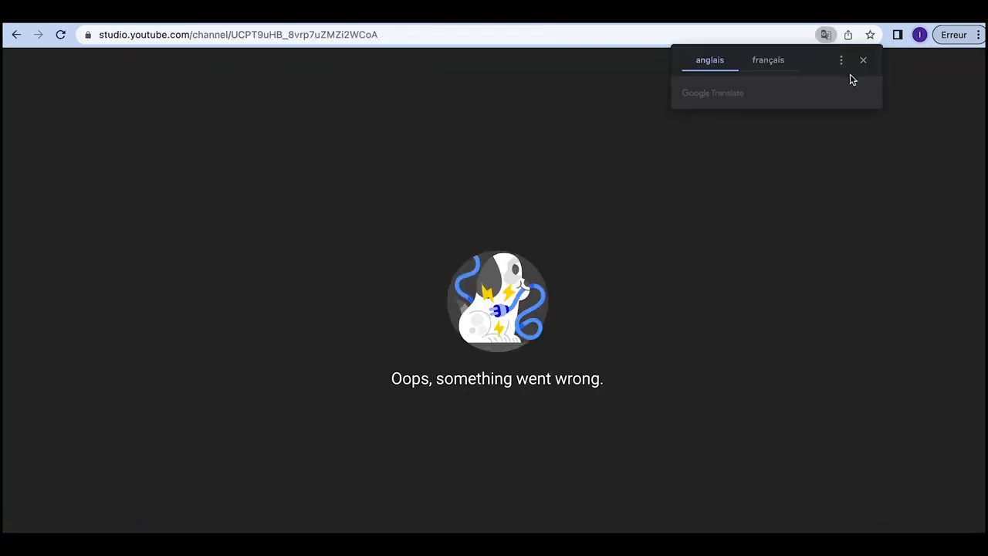
Step: Reload the failed page to reach the Studio dashboard and dismiss the welcome tips
left_click(863, 62)
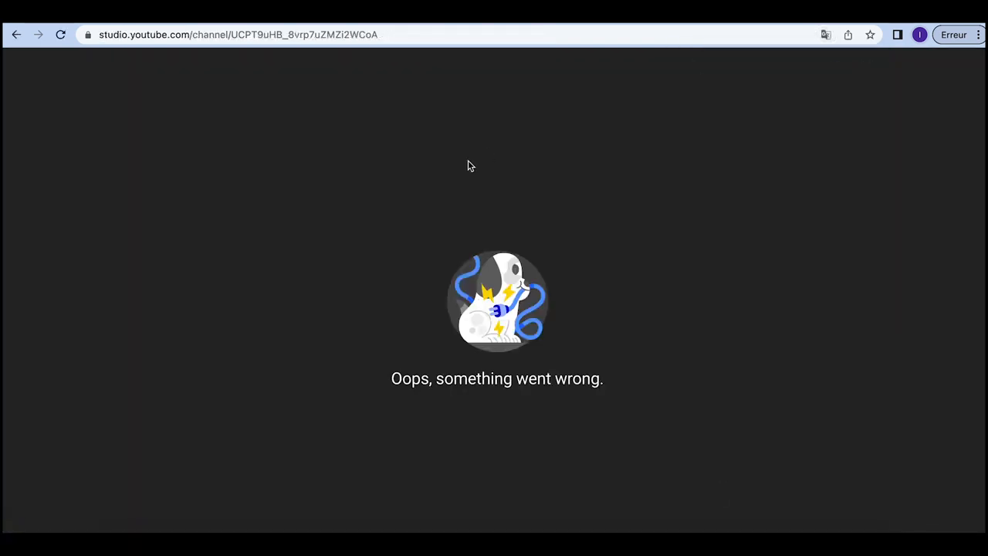
left_click(62, 36)
left_click(61, 36)
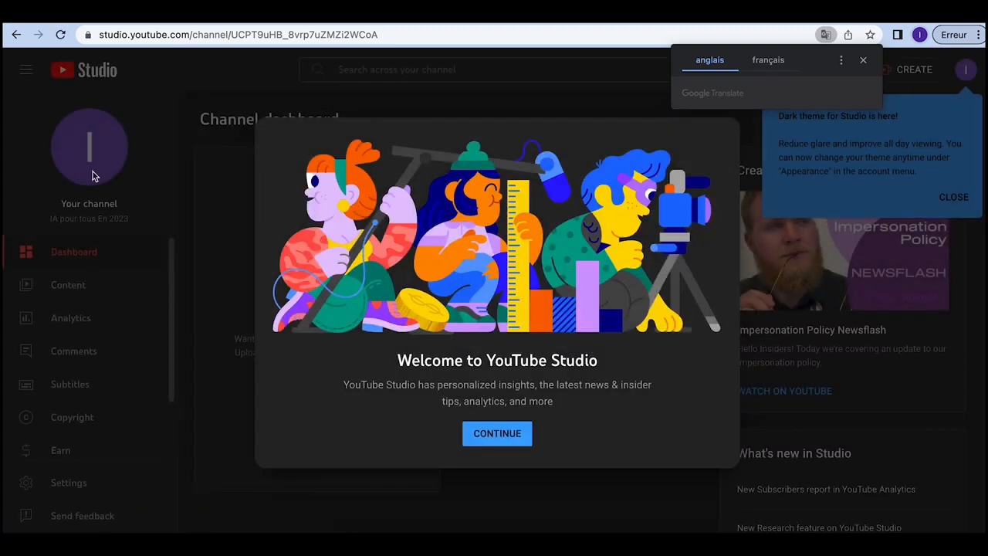
left_click(509, 436)
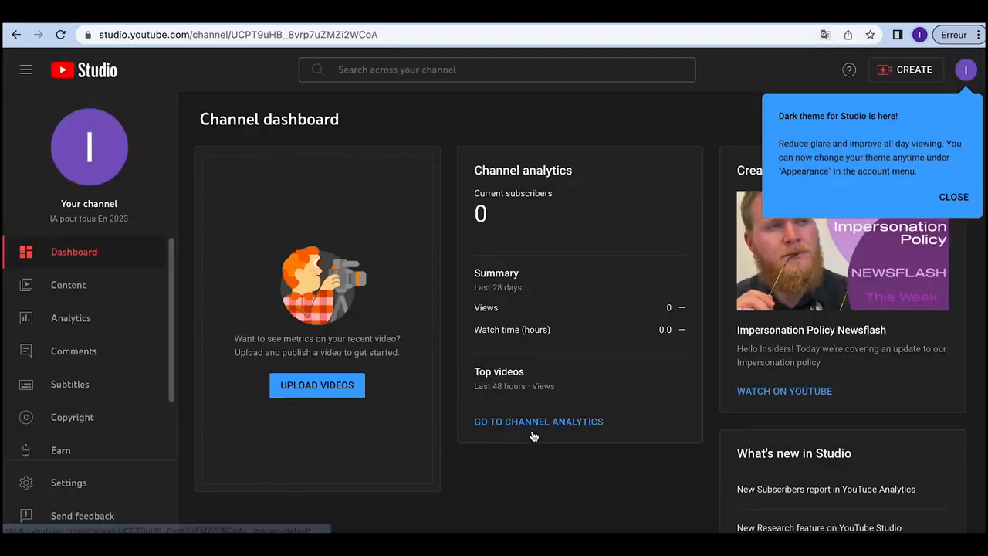
left_click(953, 198)
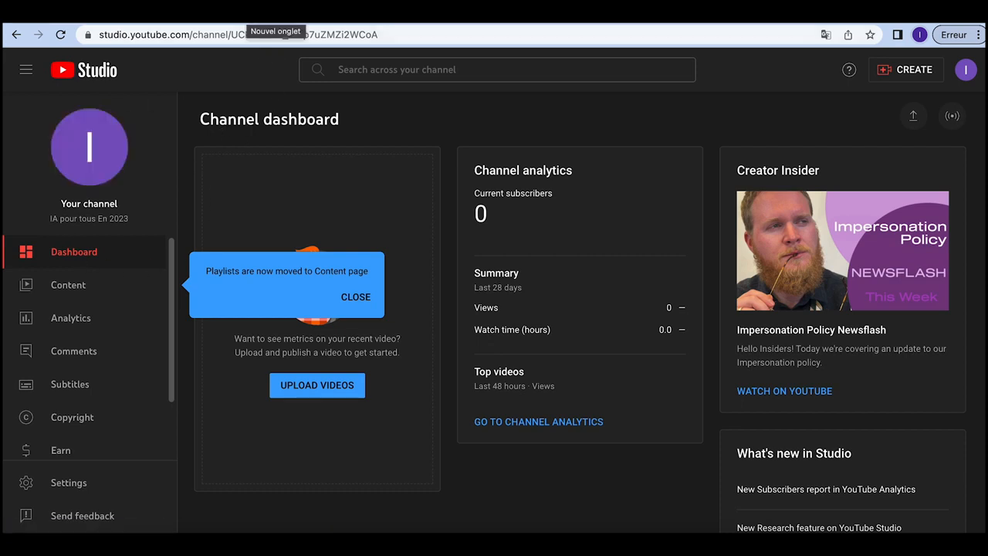
left_click(248, 14)
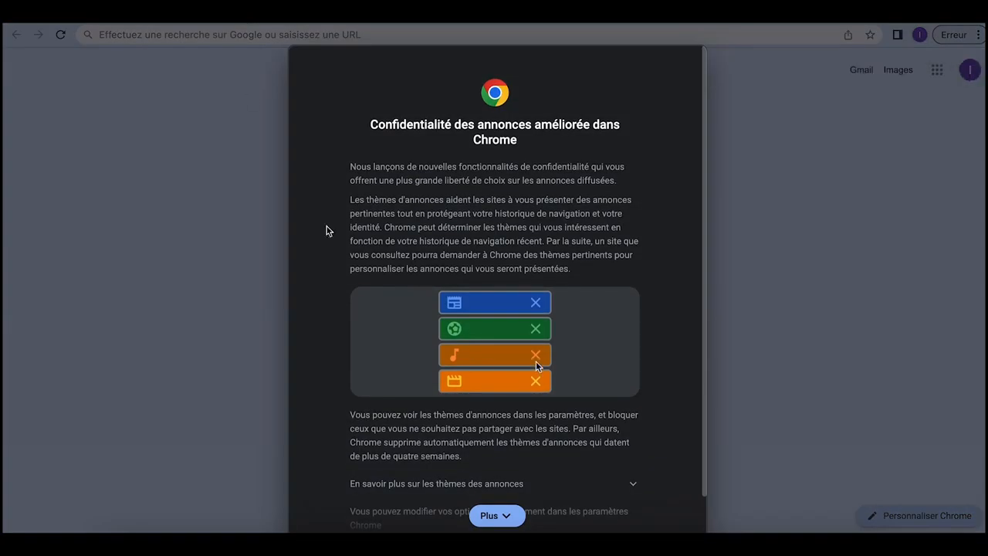
Step: Accept Chrome's ad-privacy notices
scroll(326, 230, "down", 2)
left_click(668, 521)
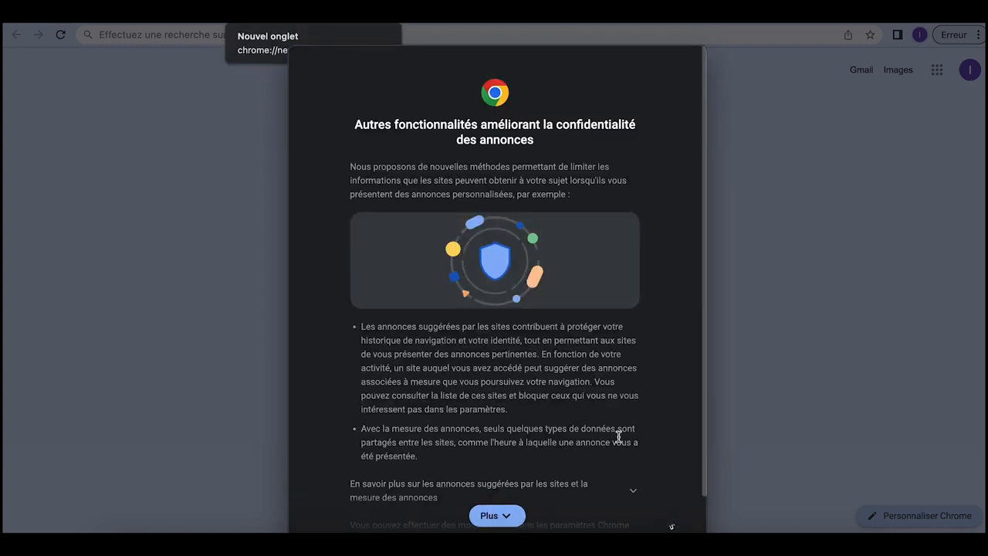
scroll(596, 417, "down", 2)
left_click(689, 519)
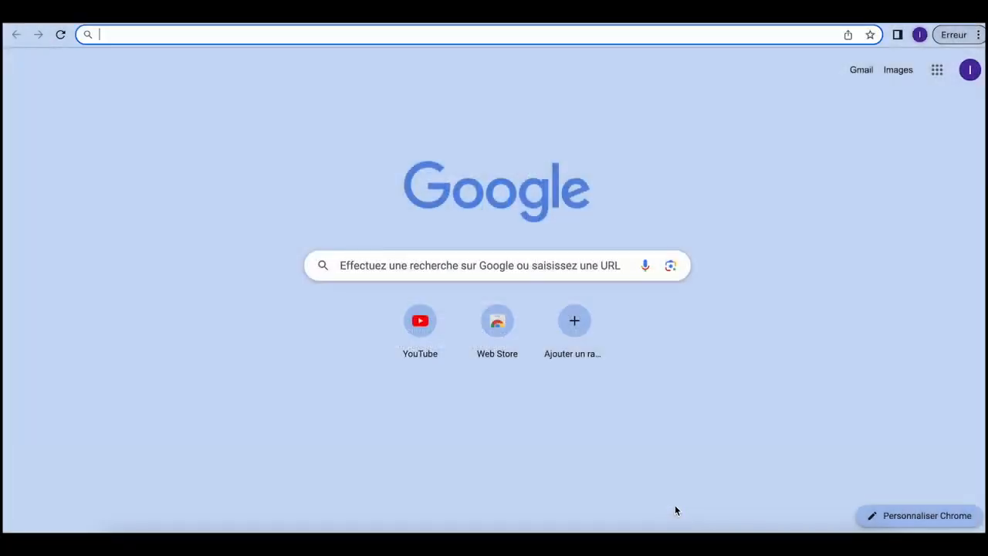
Step: Search Google for bluewillow and open the BlueWillow website
type("bl")
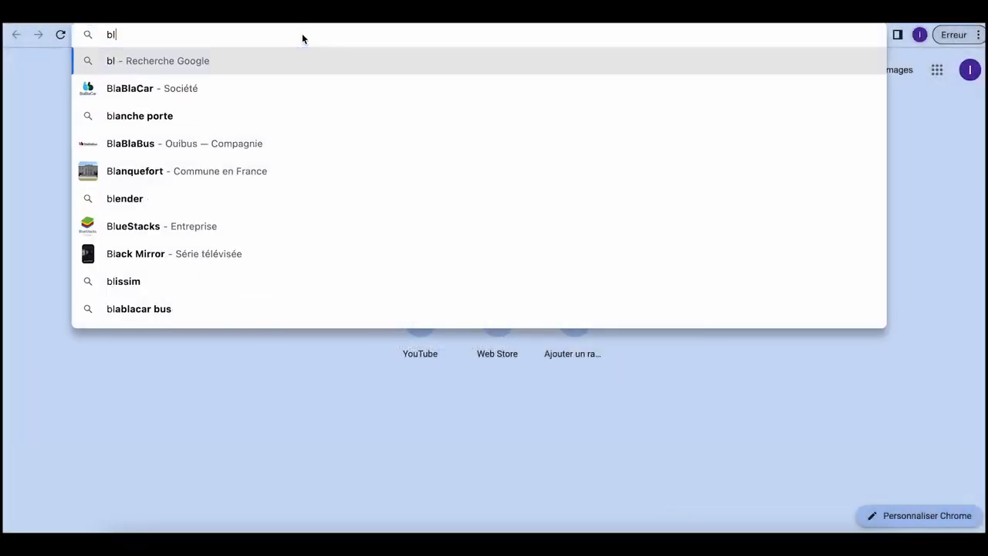
type("uewillow")
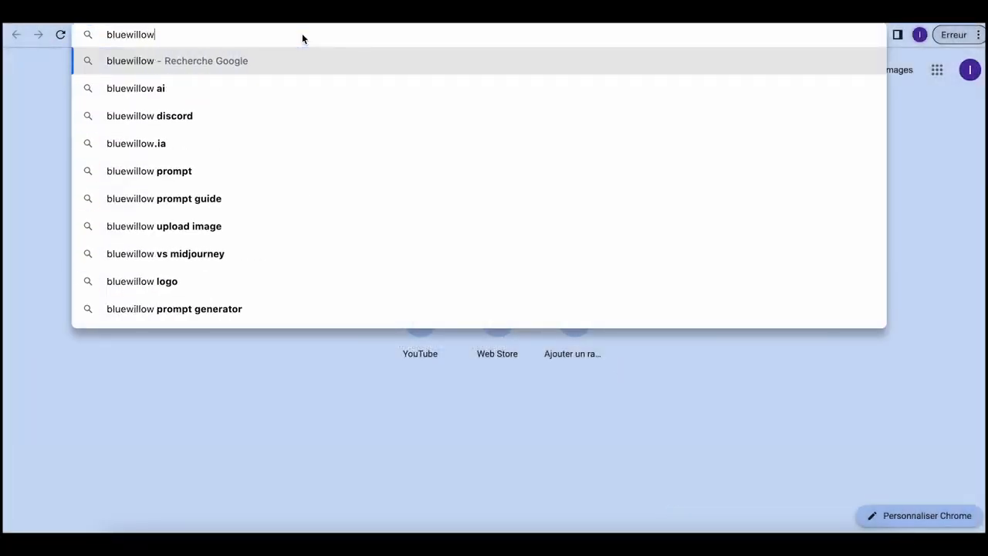
key("Return")
left_click(220, 221)
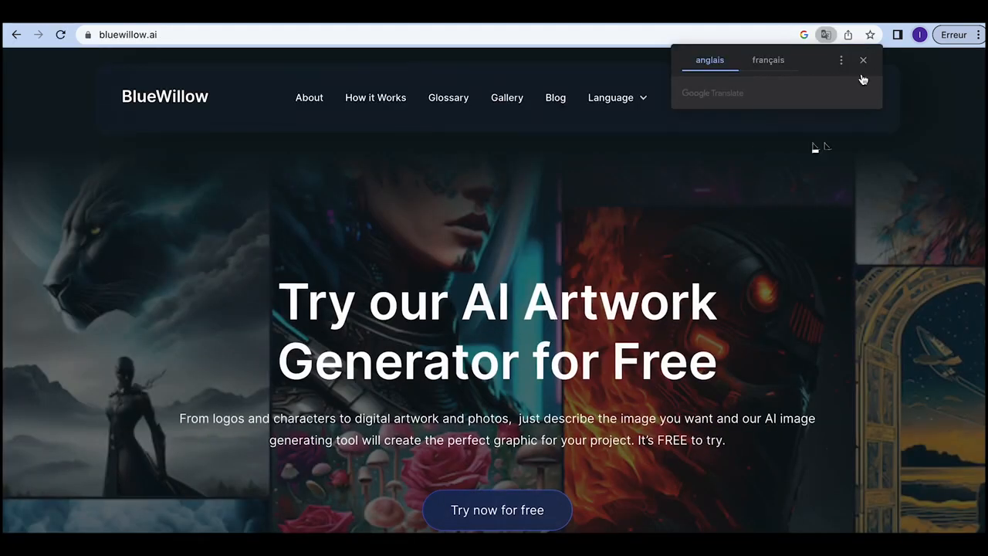
Step: Dismiss the translation offer and start BlueWillow's free trial
left_click(862, 60)
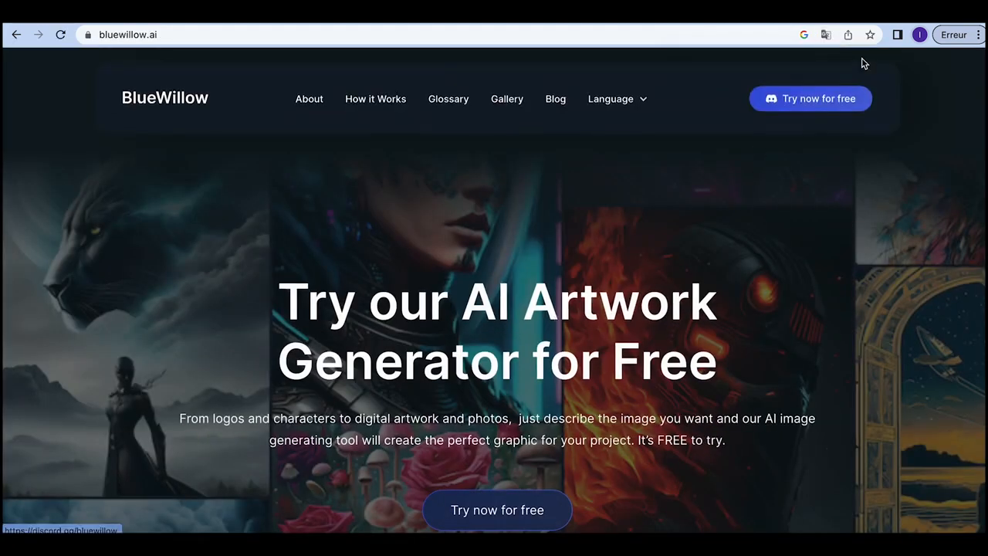
left_click(805, 98)
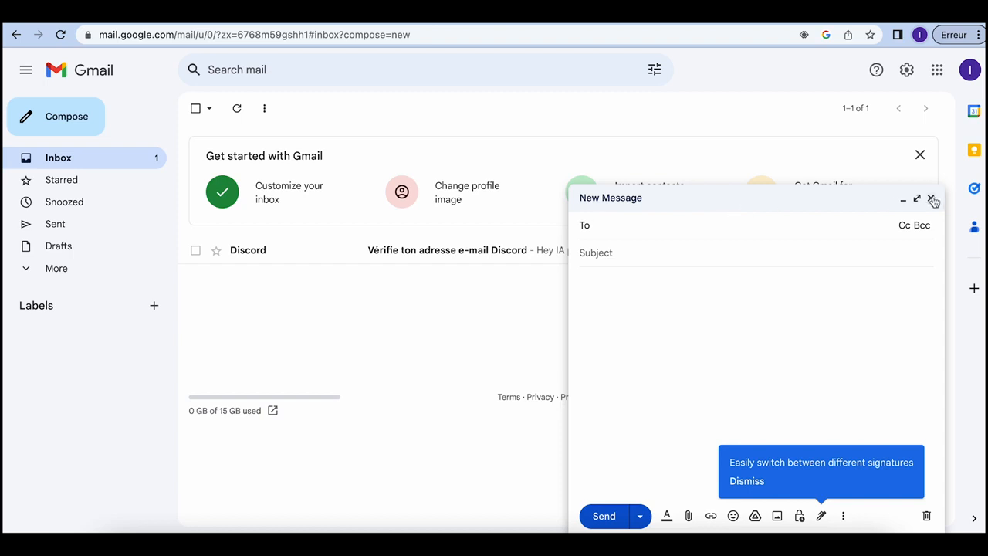
Step: Verify the Discord e-mail from Gmail's verification message and continue into Discord
left_click(931, 199)
left_click(465, 256)
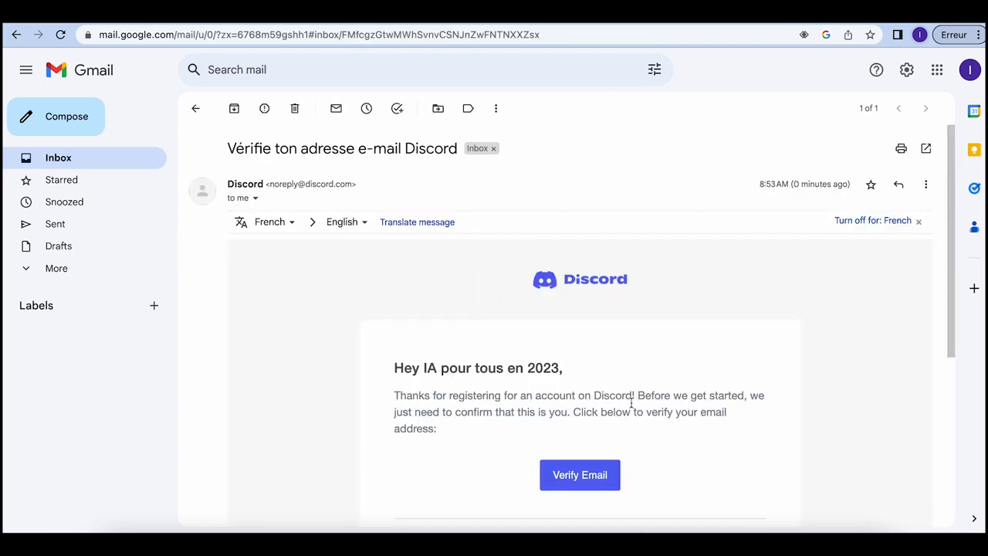
left_click(579, 476)
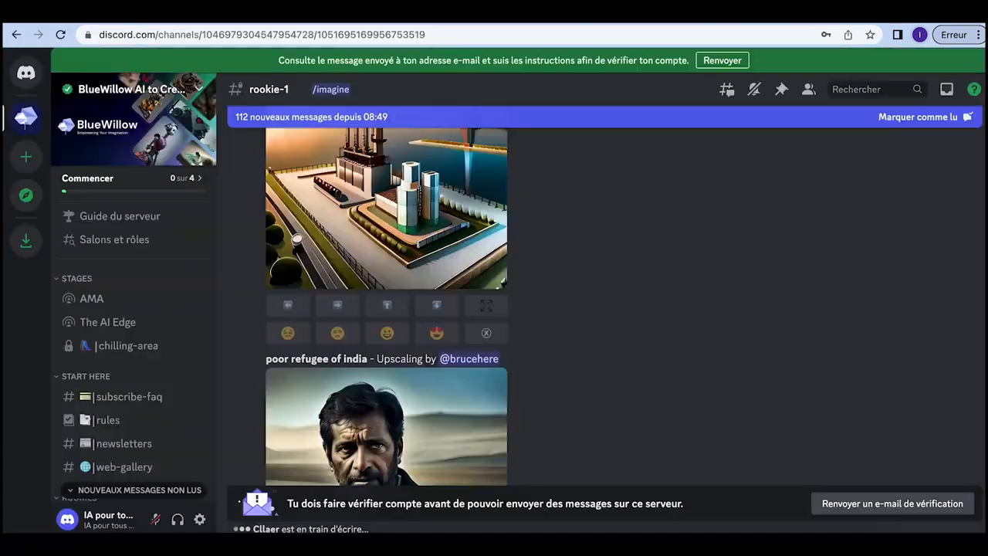
left_click(385, 15)
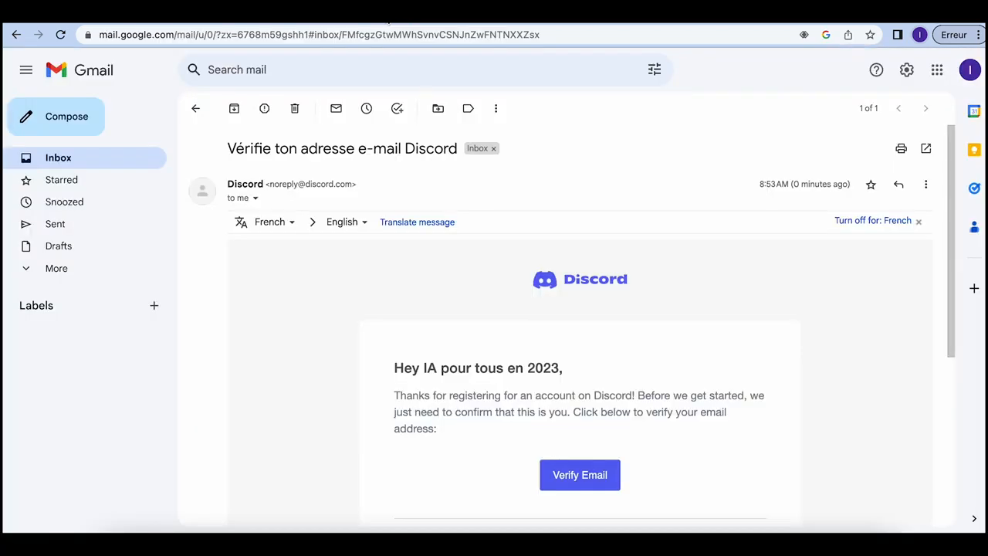
left_click(454, 17)
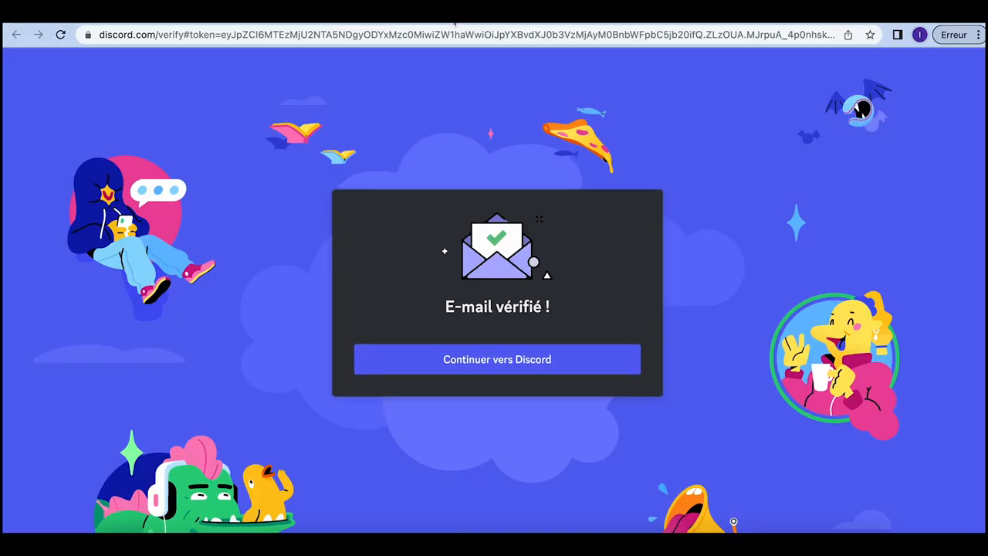
left_click(506, 359)
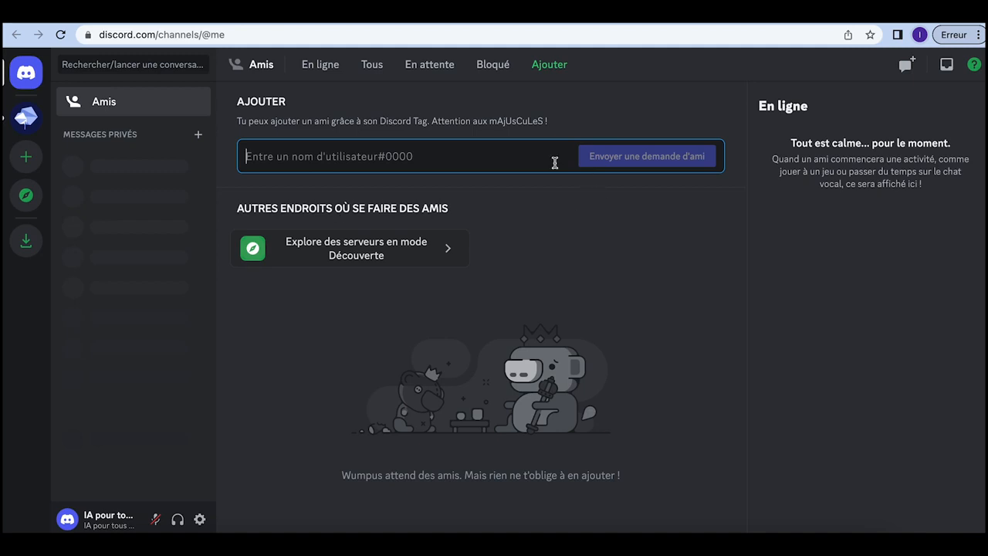
Step: Try a friend request with the trimmed username, dismiss the error, and open the BlueWillow server
key("ctrl+v")
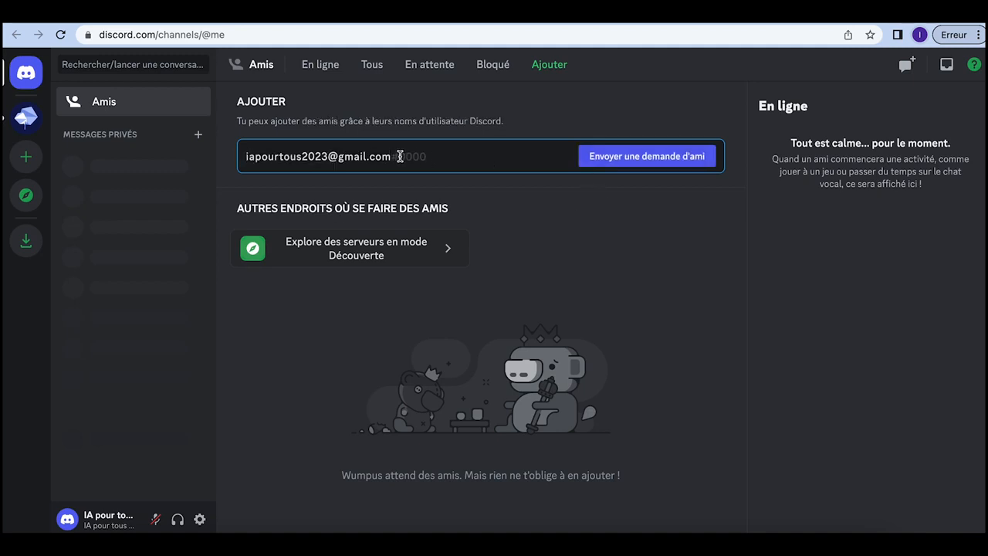
left_click_drag(400, 157, 324, 157)
key("BackSpace")
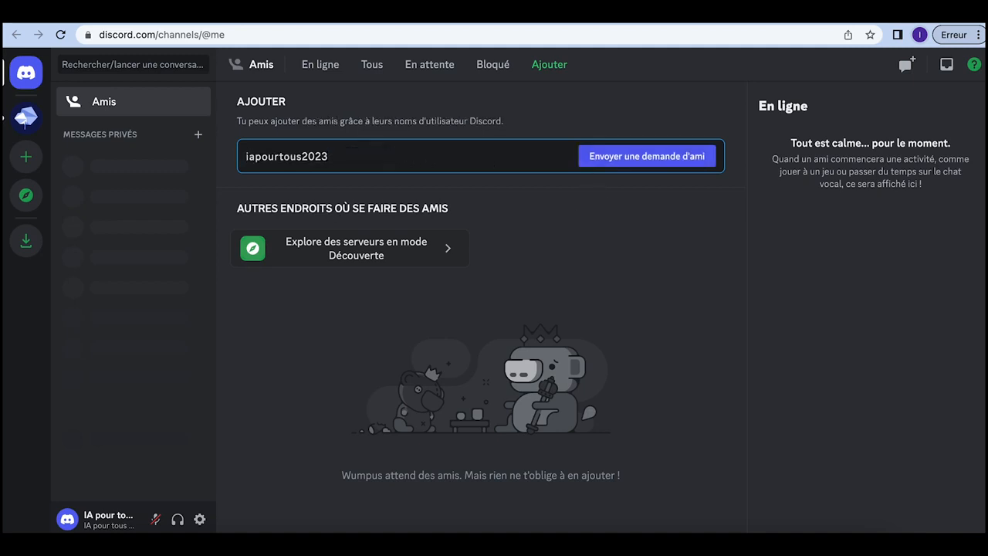
left_click(632, 158)
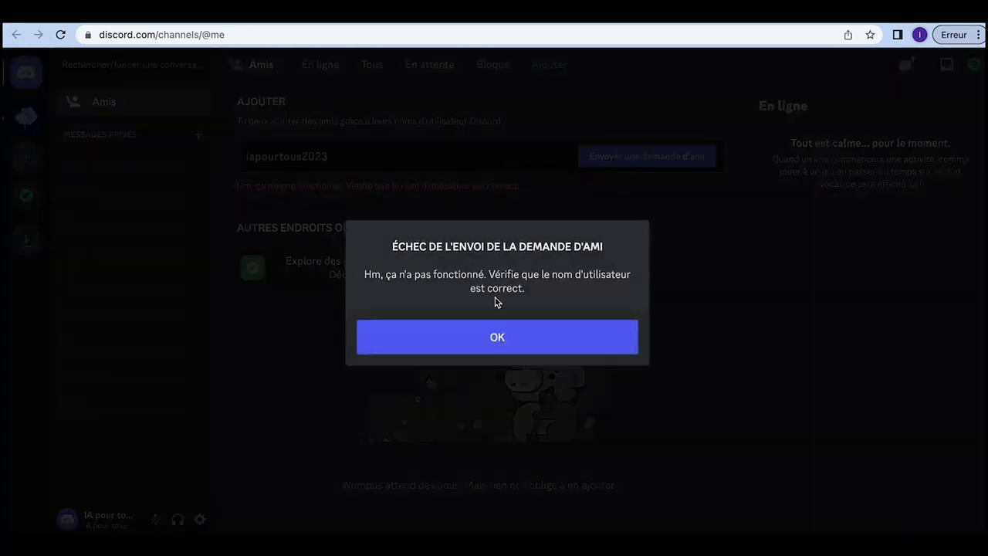
left_click(483, 341)
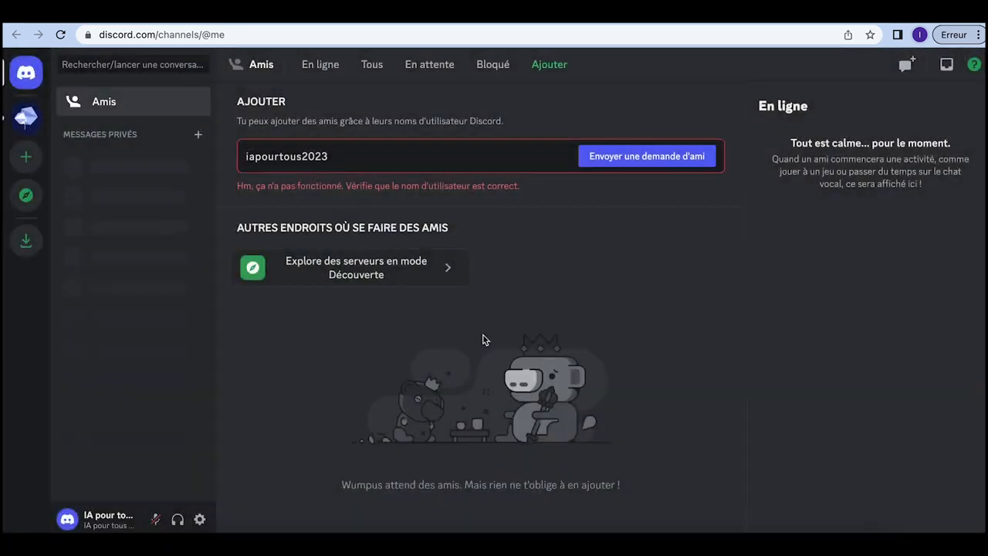
left_click(25, 116)
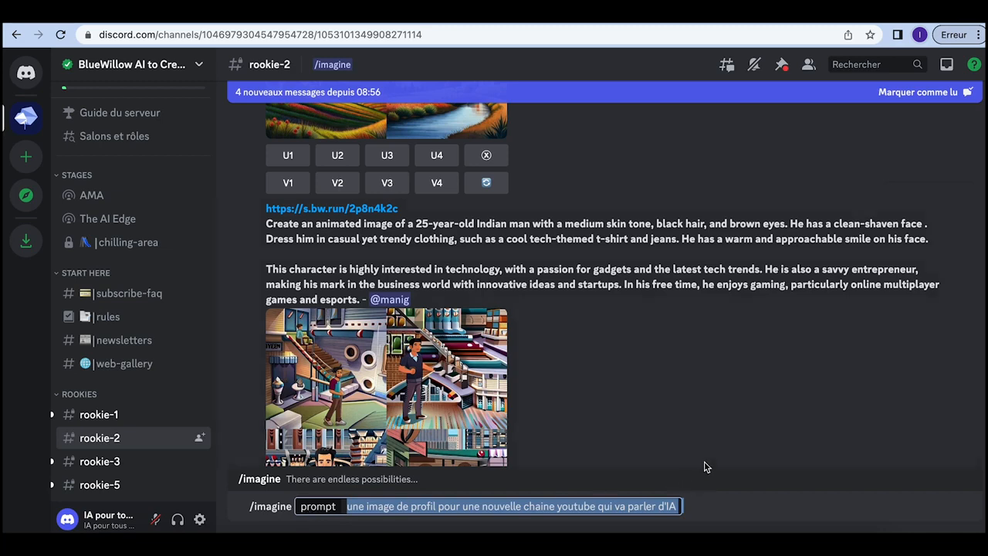
Step: Submit the /imagine prompt asking for a profile picture for a new AI YouTube channel
key("Return")
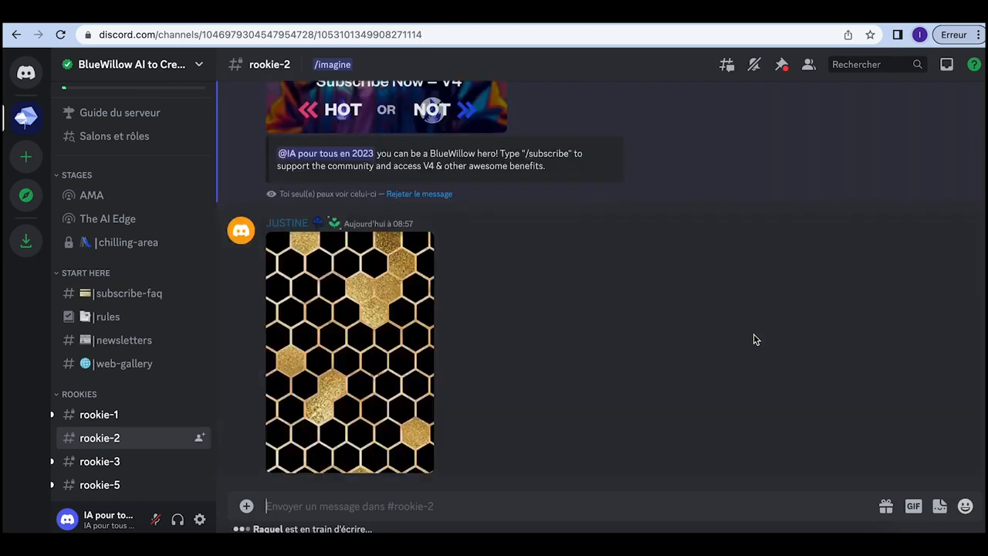
Step: Save the upscaled portrait of the woman in a suit to Téléchargements as a JPEG
scroll(755, 339, "up", 3)
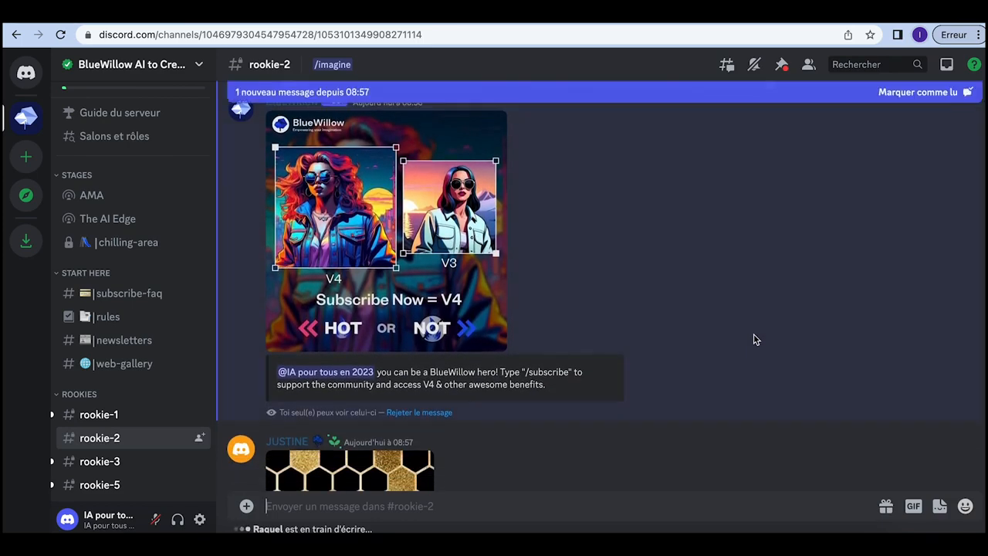
scroll(754, 340, "up", 1)
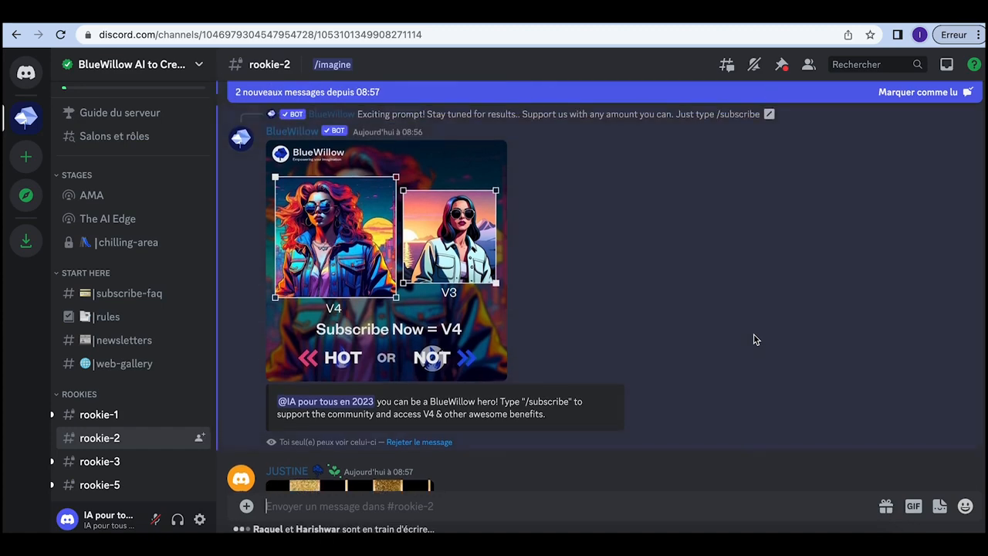
scroll(755, 339, "down", 10)
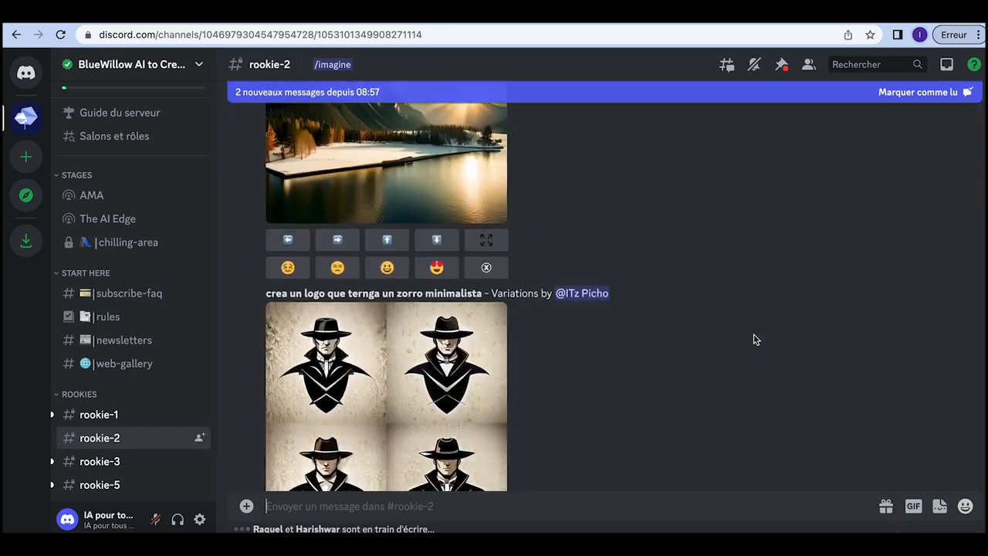
scroll(754, 340, "down", 5)
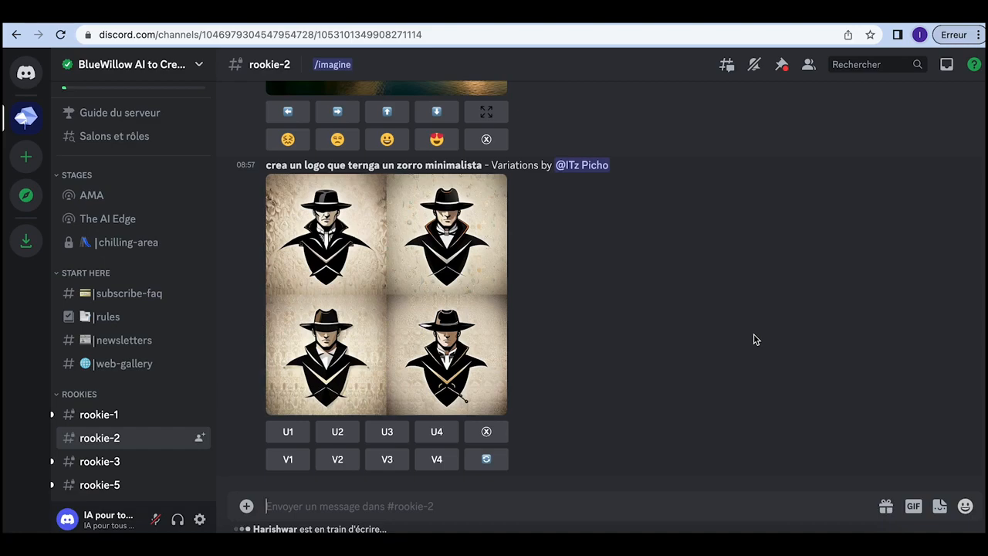
scroll(756, 339, "up", 16)
scroll(755, 339, "down", 8)
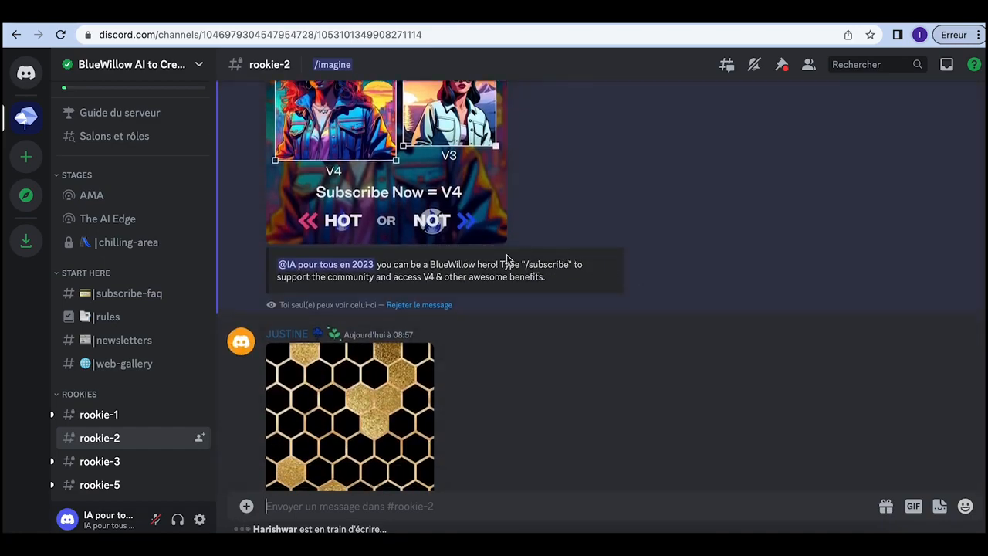
scroll(691, 257, "up", 6)
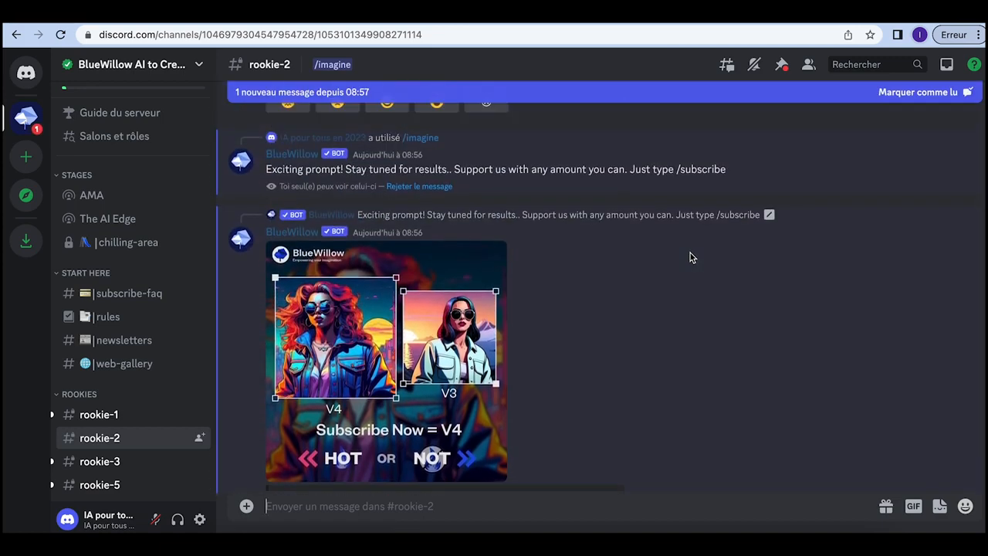
scroll(691, 257, "down", 10)
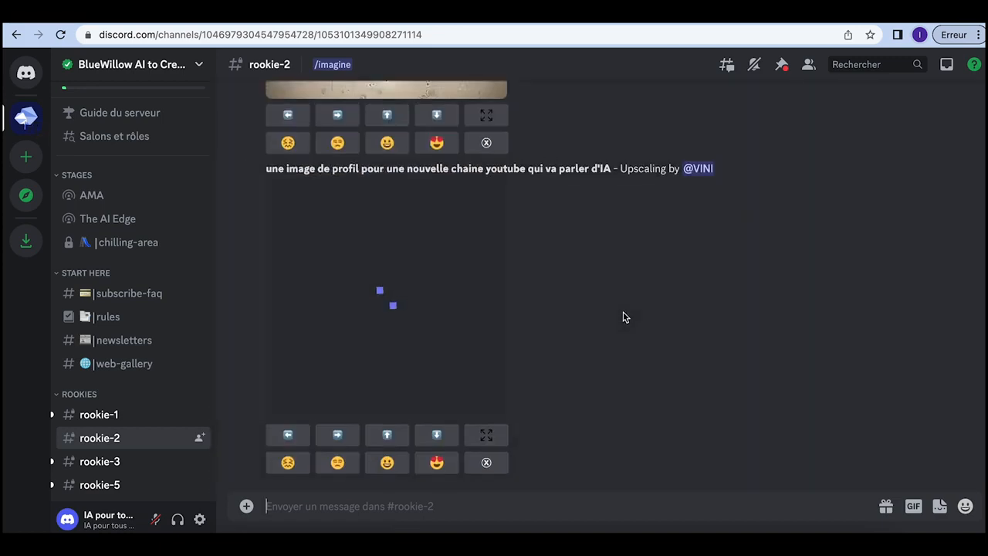
scroll(625, 317, "up", 5)
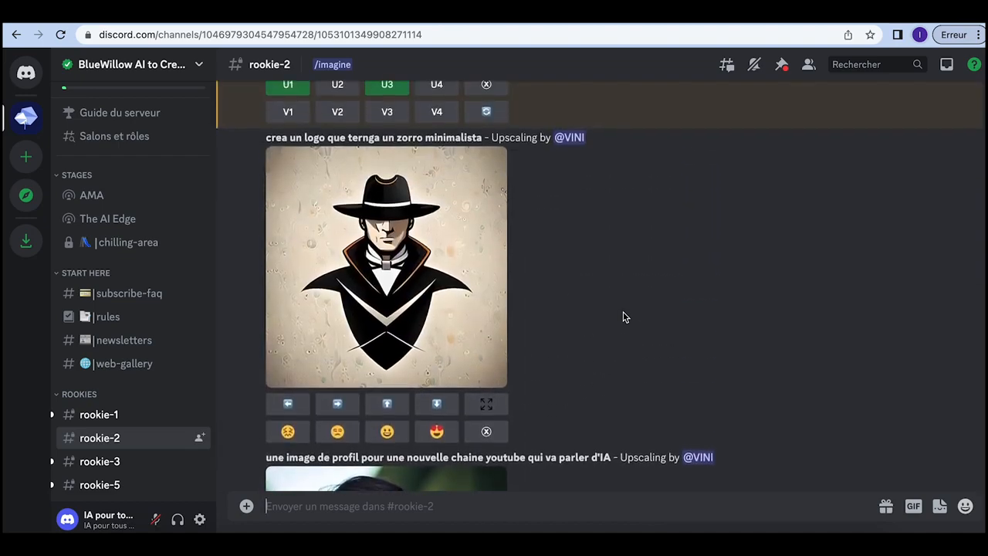
scroll(625, 318, "up", 5)
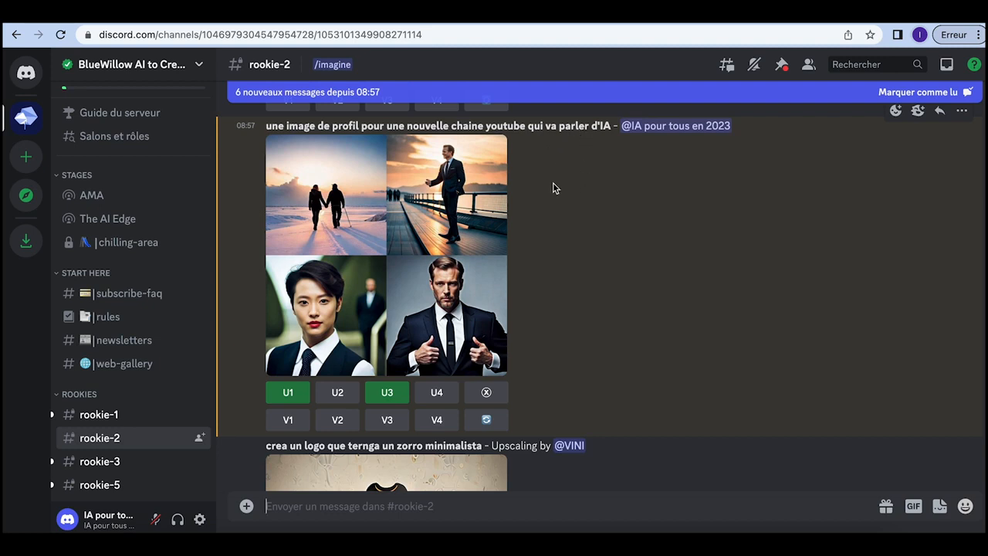
scroll(553, 187, "down", 1)
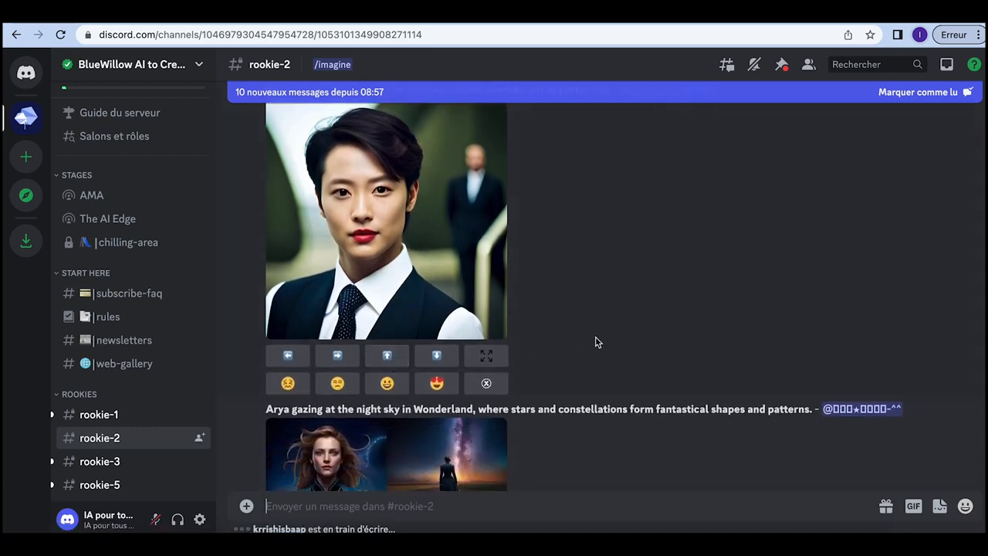
left_click(388, 232)
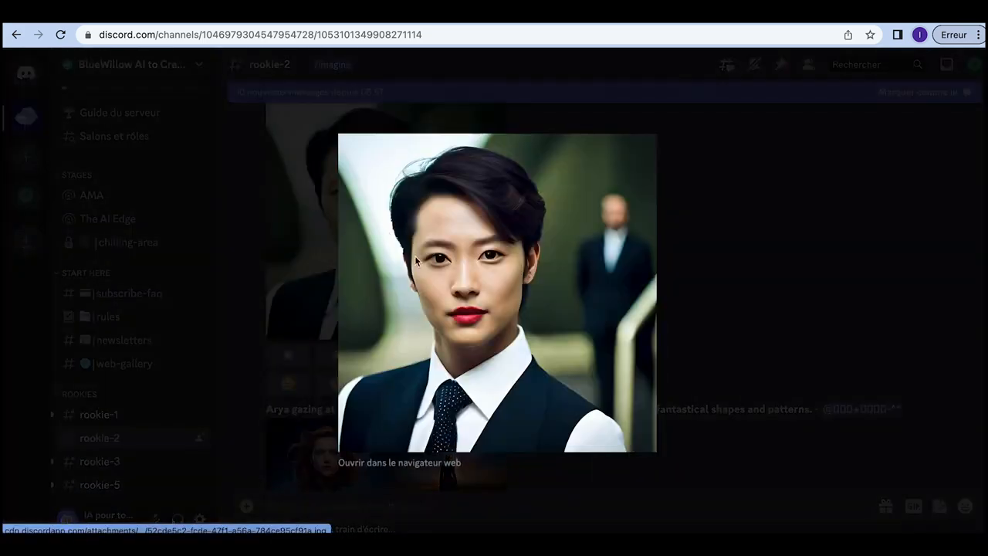
right_click(506, 287)
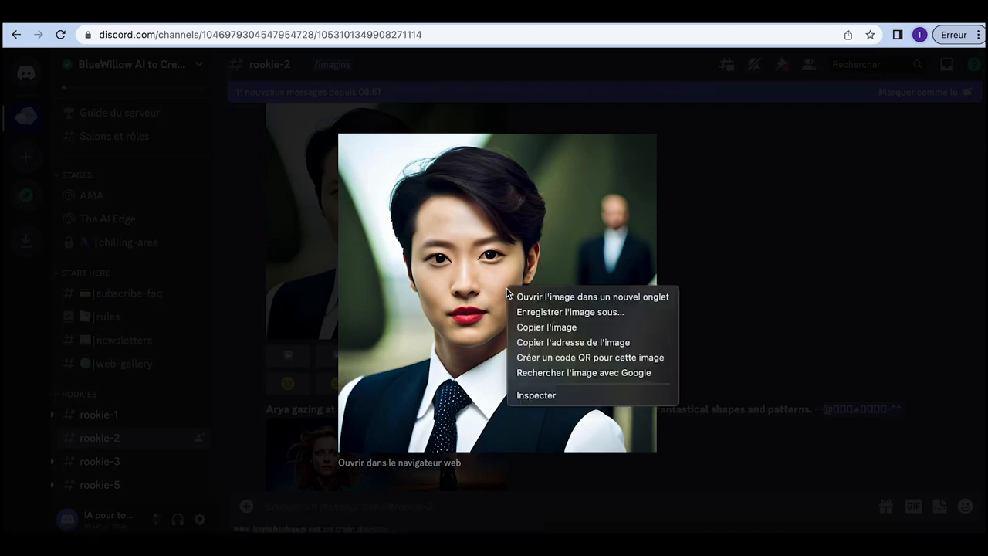
left_click(538, 311)
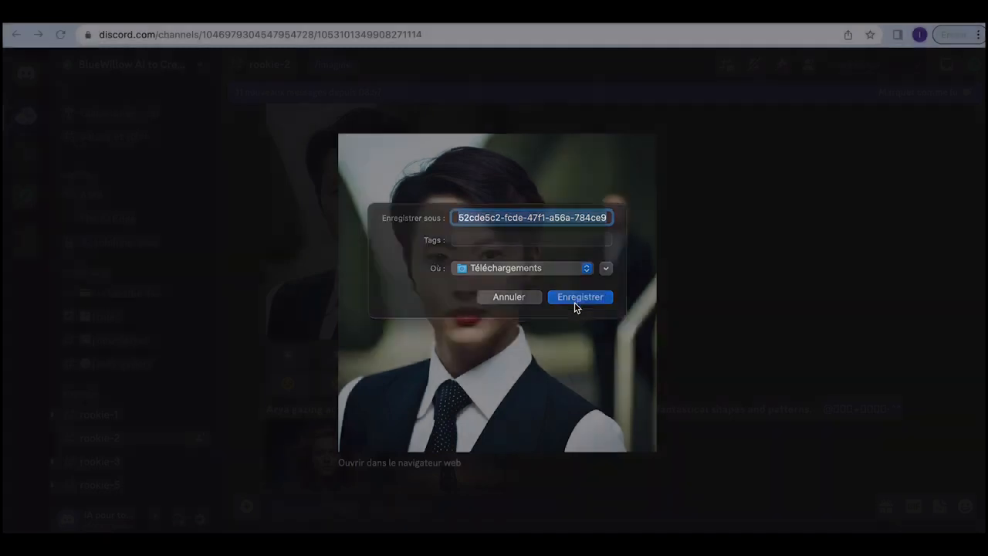
left_click(575, 301)
left_click(268, 137)
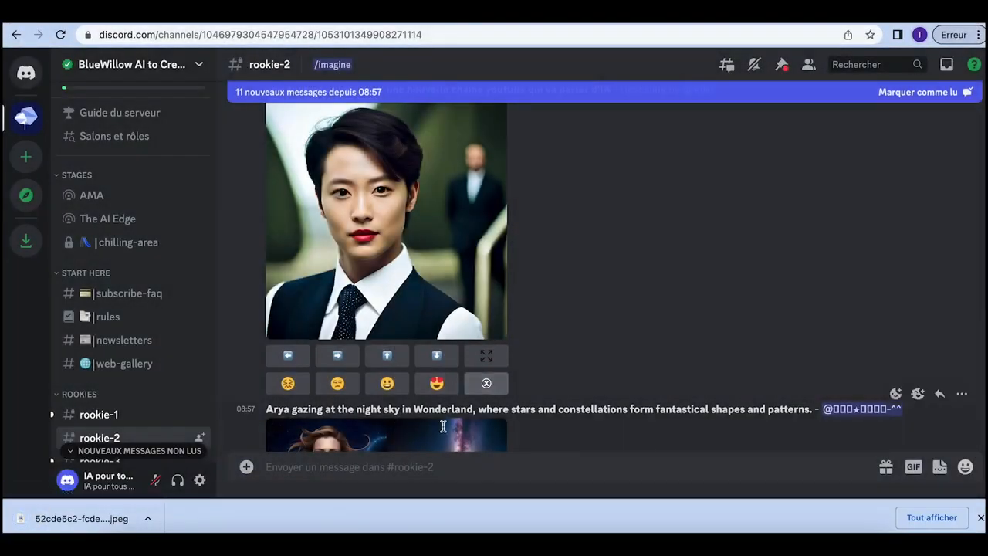
Step: Send BlueWillow an /imagine prompt asking for a 'bannière pour illustrer' a new AI YouTube channel
type("/")
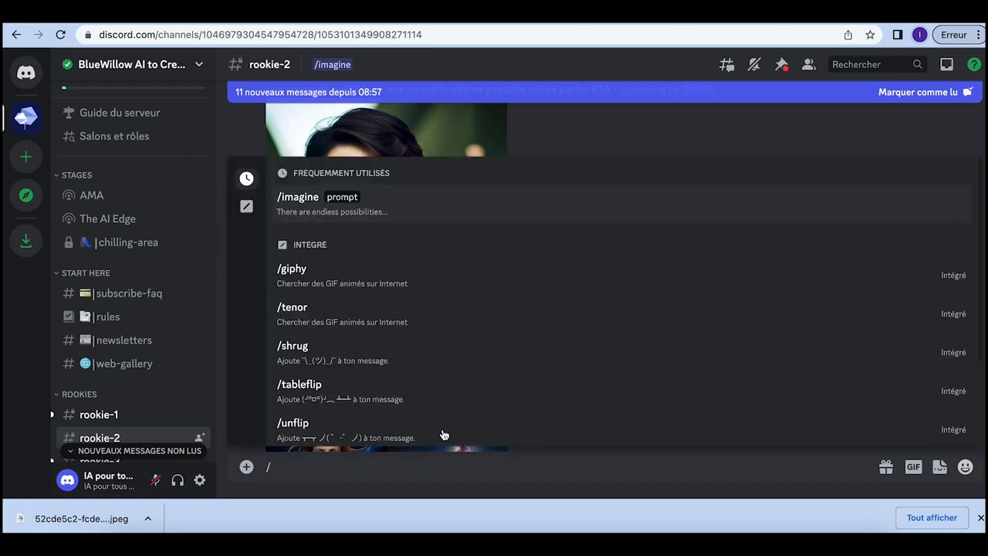
left_click(457, 220)
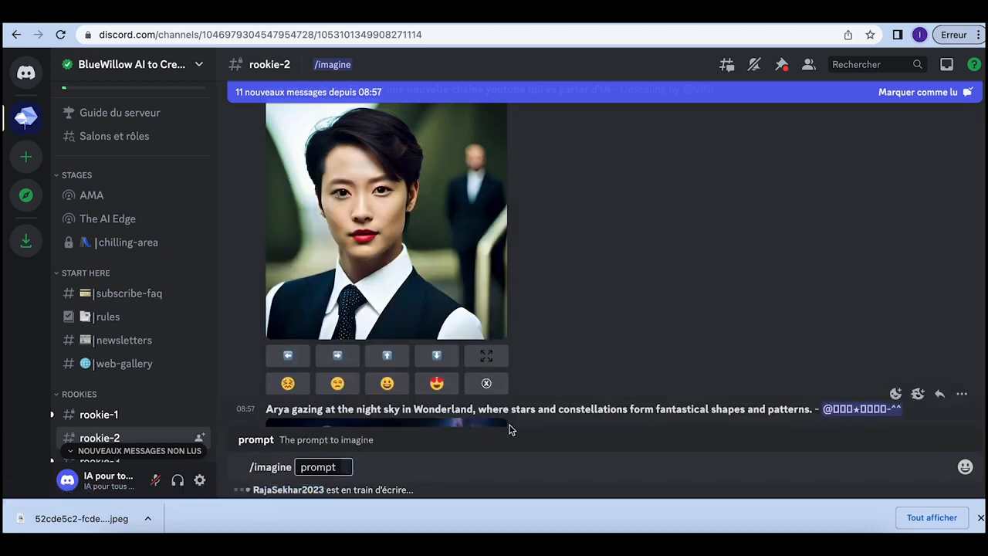
type("une image de profil pour une nouvelle chaine youtube qui va parler d'IA")
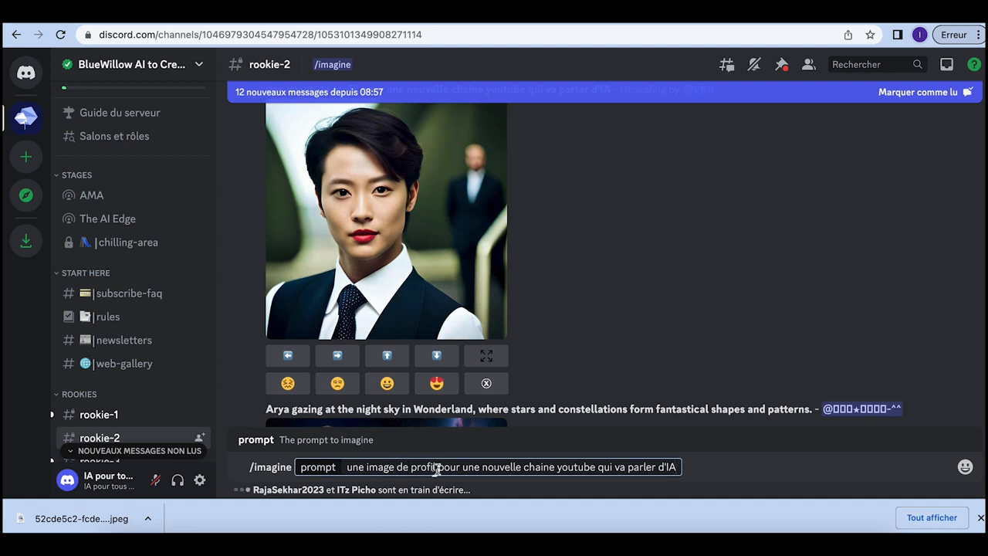
left_click_drag(436, 467, 367, 468)
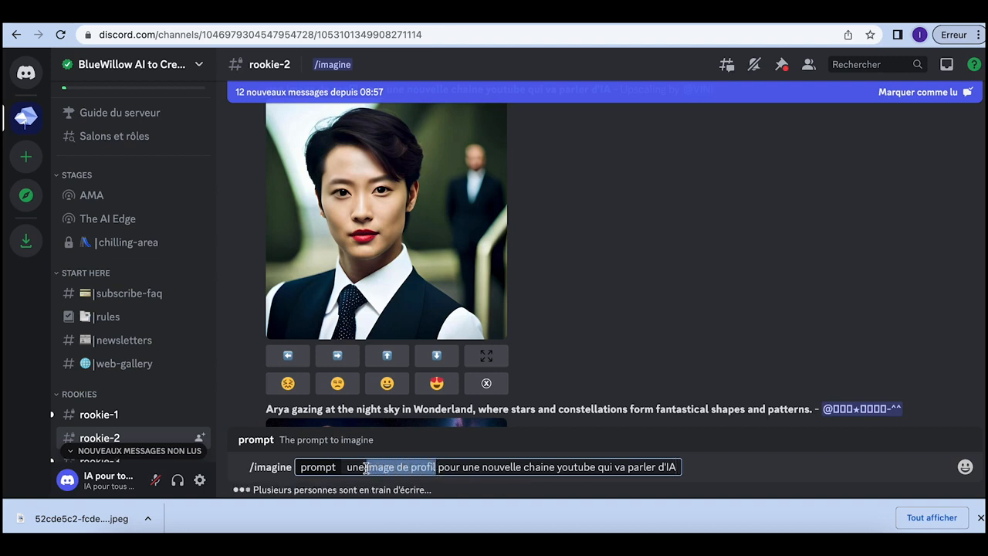
type("bannie")
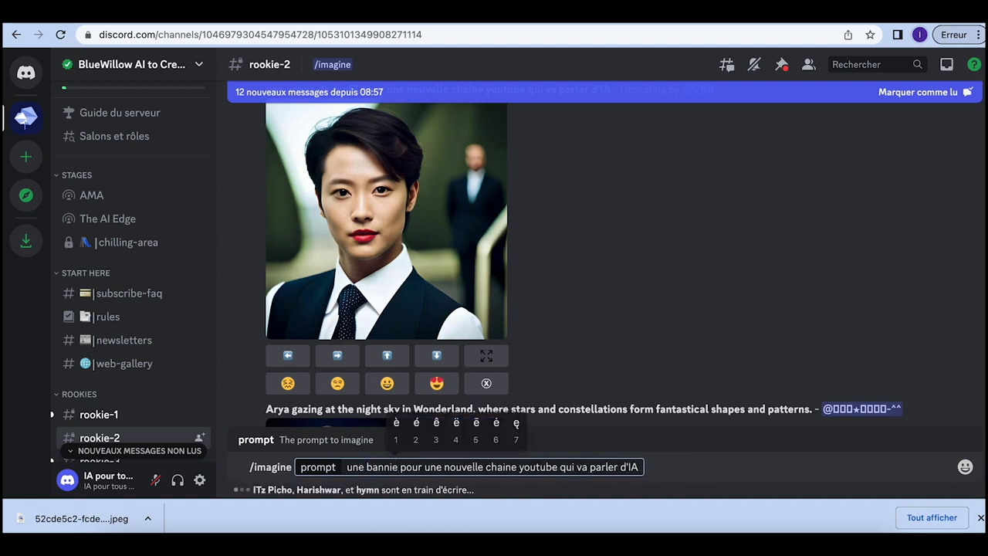
type("1re")
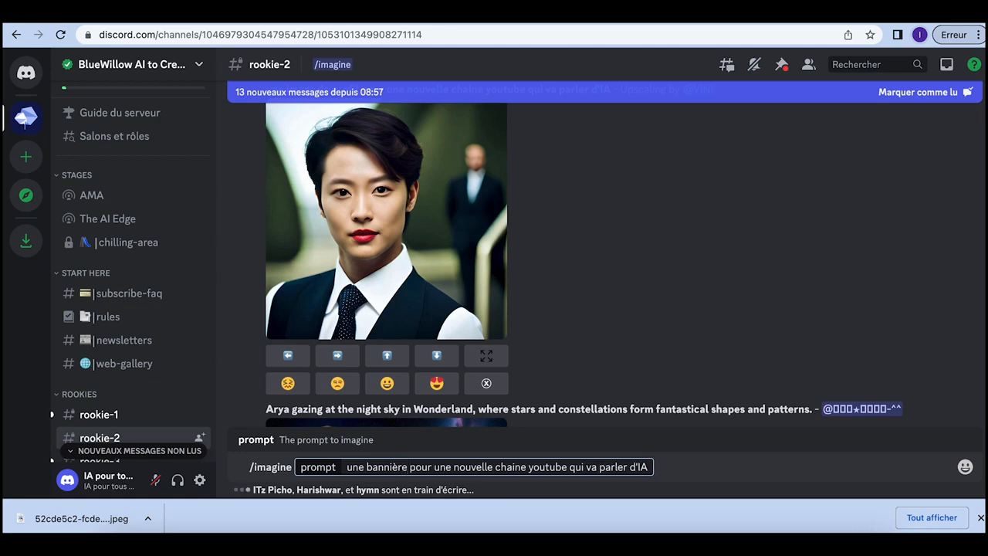
type(" pour illus")
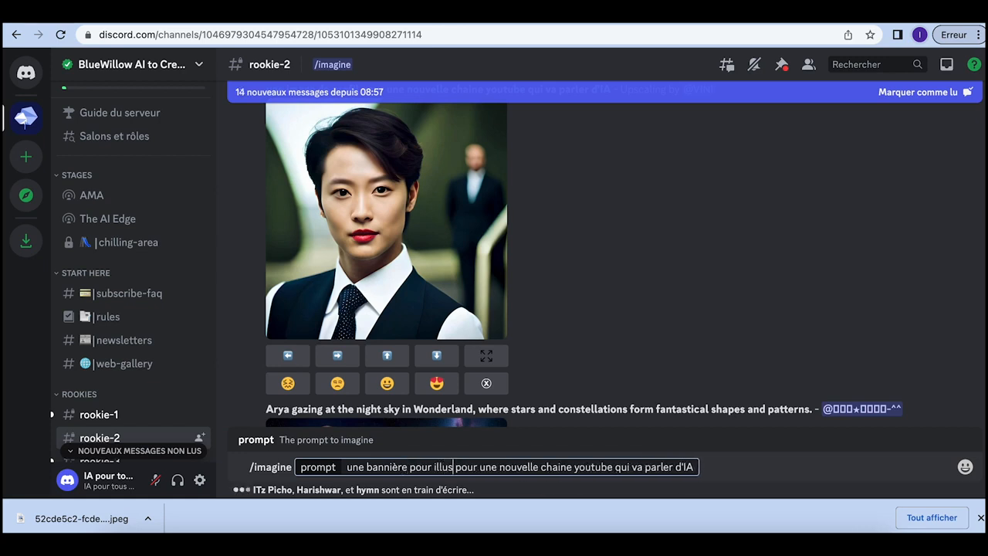
type("trer")
key("Right")
key("Right")
key("Right")
key("Right")
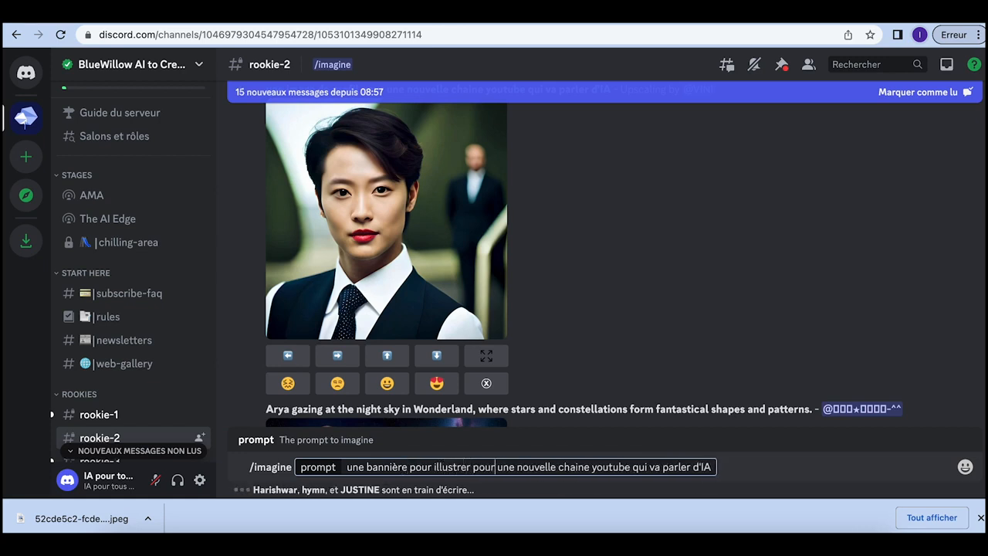
key("BackSpace")
key("BackSpace")
key("BackSpace")
key("BackSpace")
key("BackSpace")
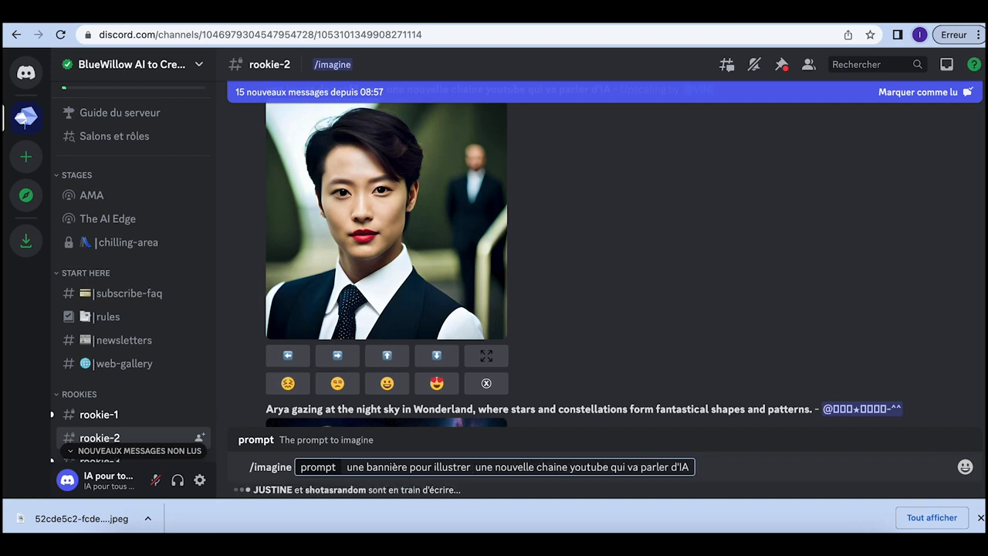
key("Return")
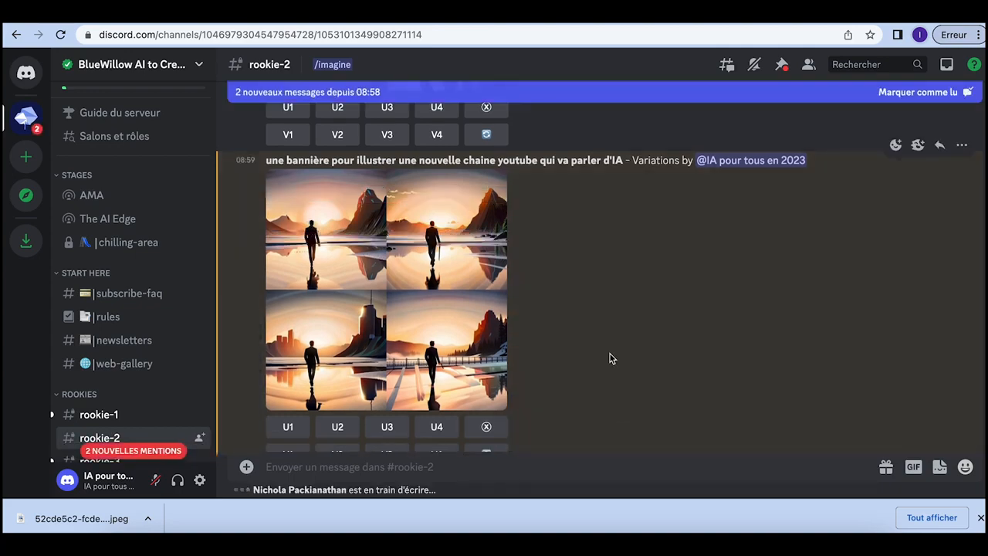
Step: Upscale the fourth couple-at-sunset banner image with U4
scroll(609, 358, "up", 5)
scroll(609, 358, "down", 4)
scroll(609, 358, "down", 10)
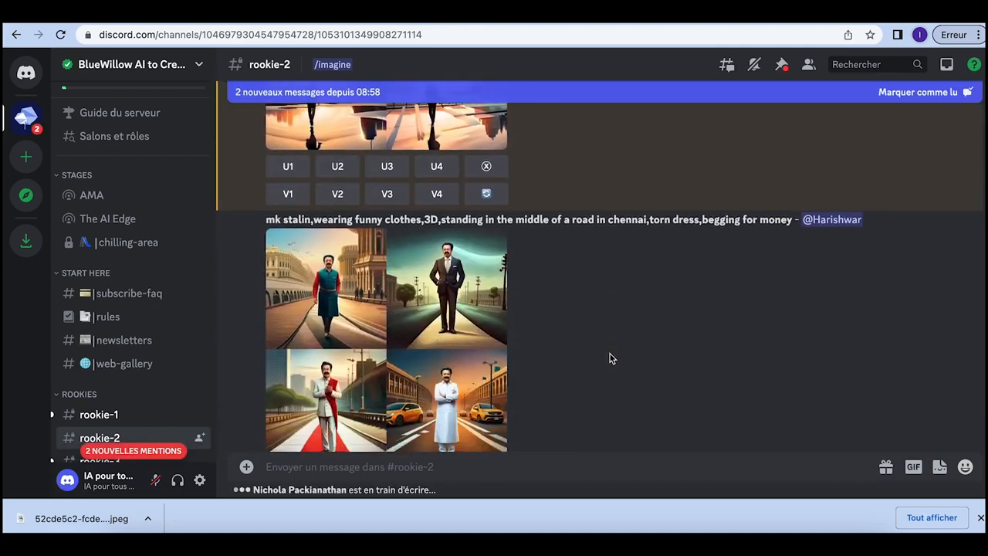
scroll(609, 358, "down", 5)
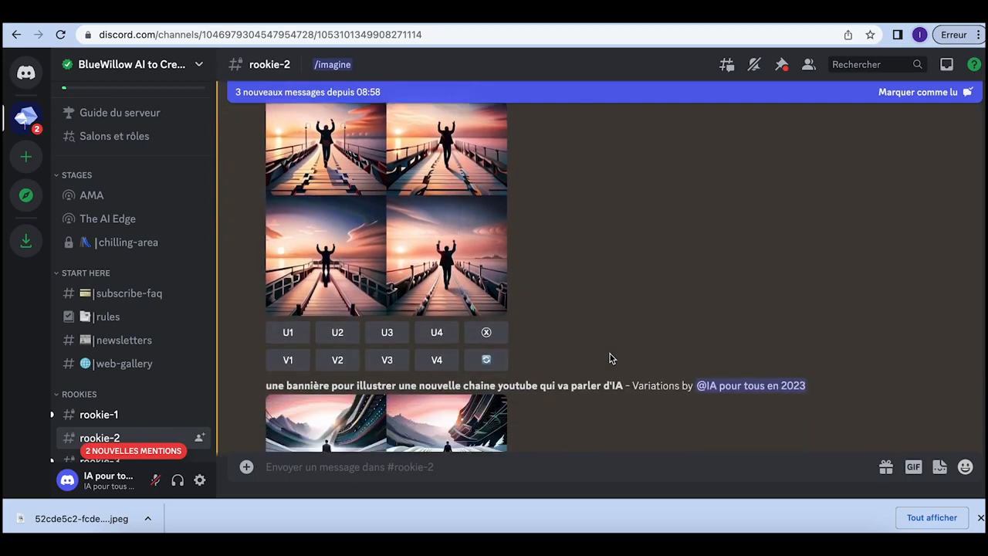
scroll(609, 358, "up", 2)
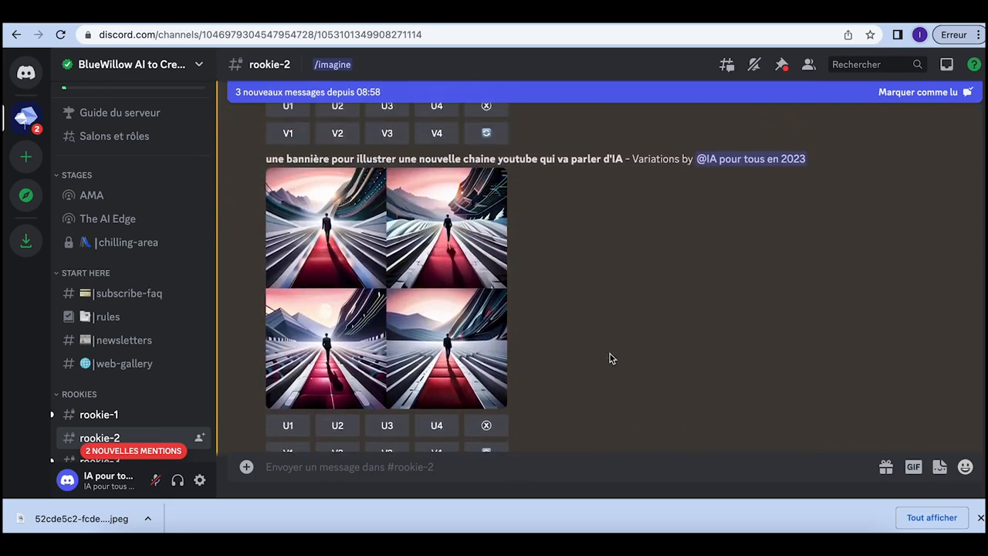
scroll(609, 358, "down", 1)
scroll(609, 358, "down", 5)
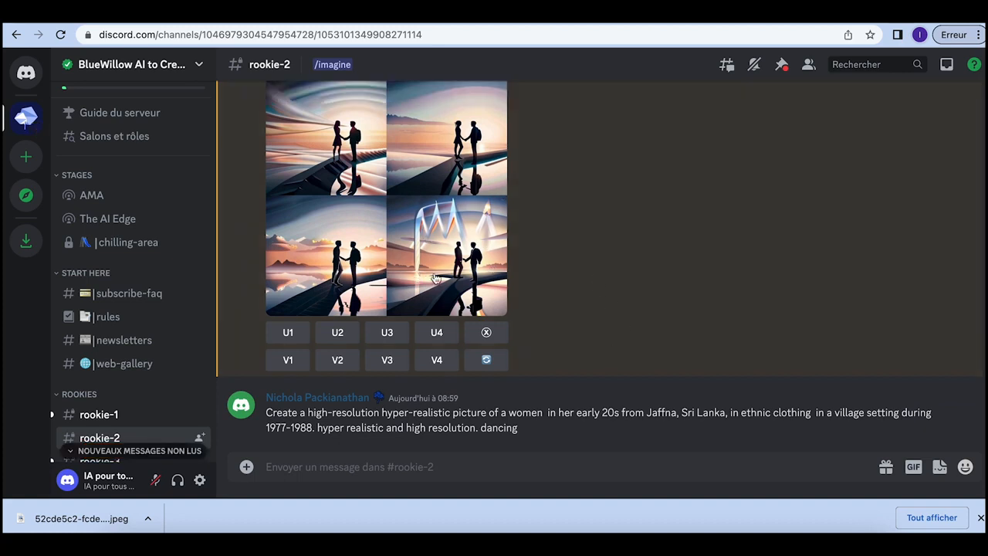
left_click(437, 334)
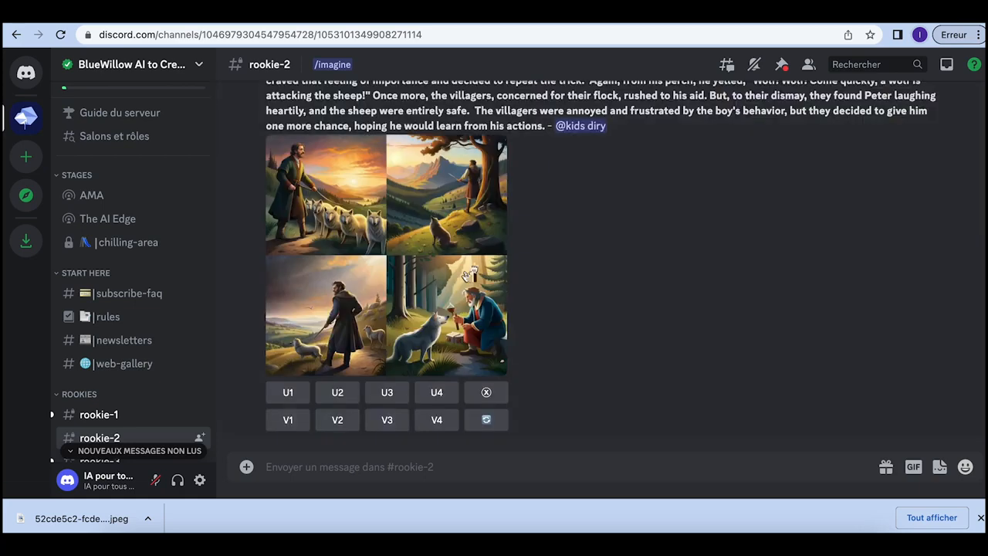
Step: Save the enlarged upscaled banner image to the Téléchargements folder
scroll(573, 303, "up", 10)
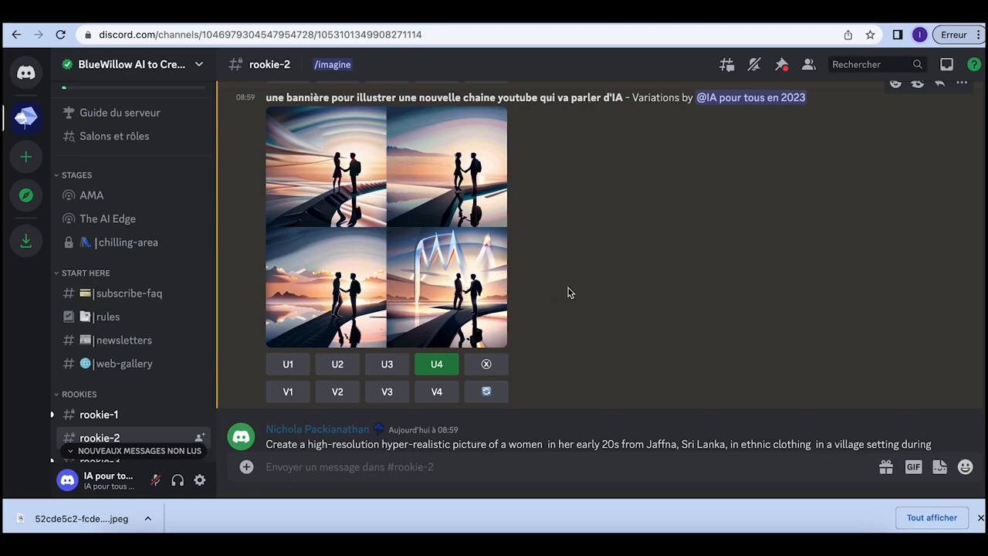
scroll(568, 292, "down", 15)
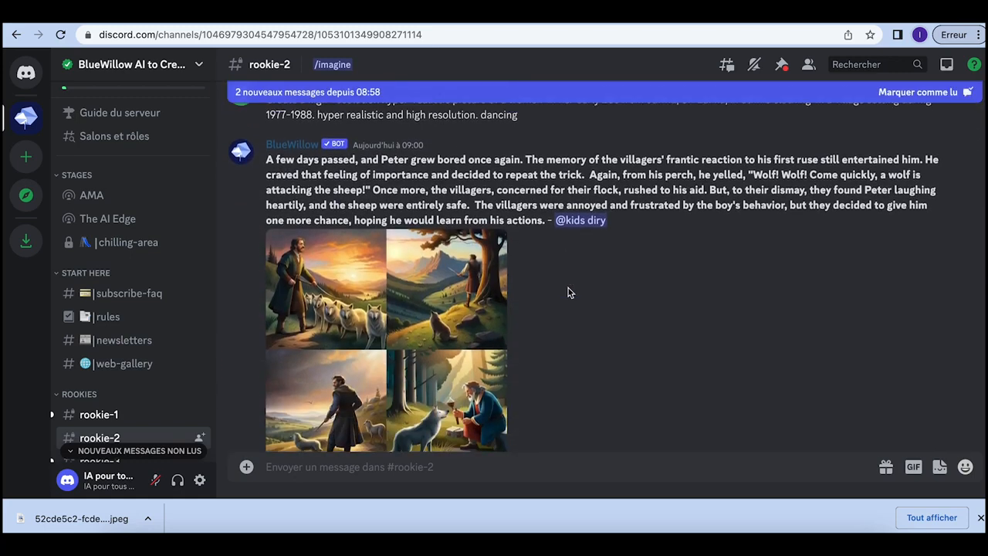
scroll(570, 292, "down", 5)
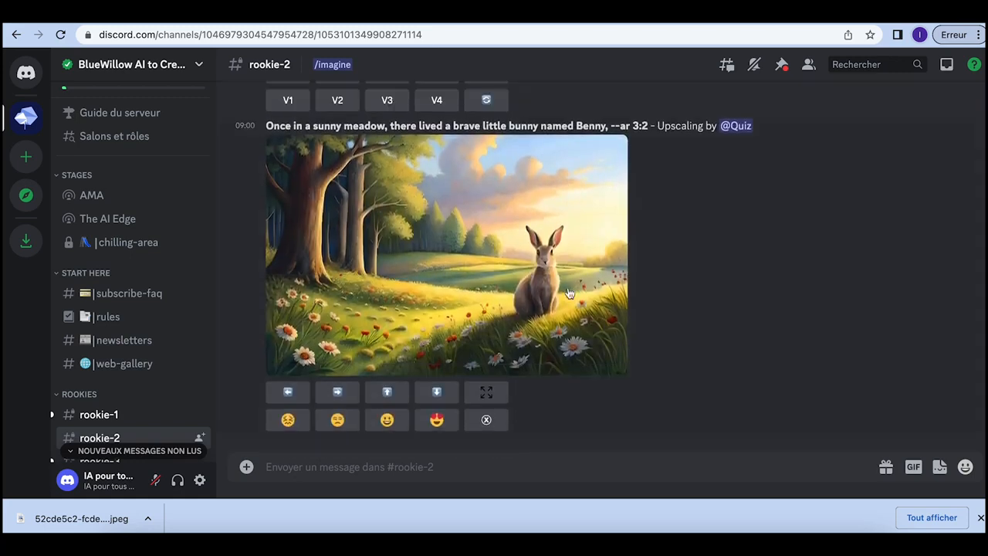
scroll(570, 292, "up", 6)
scroll(568, 291, "down", 5)
scroll(569, 291, "up", 3)
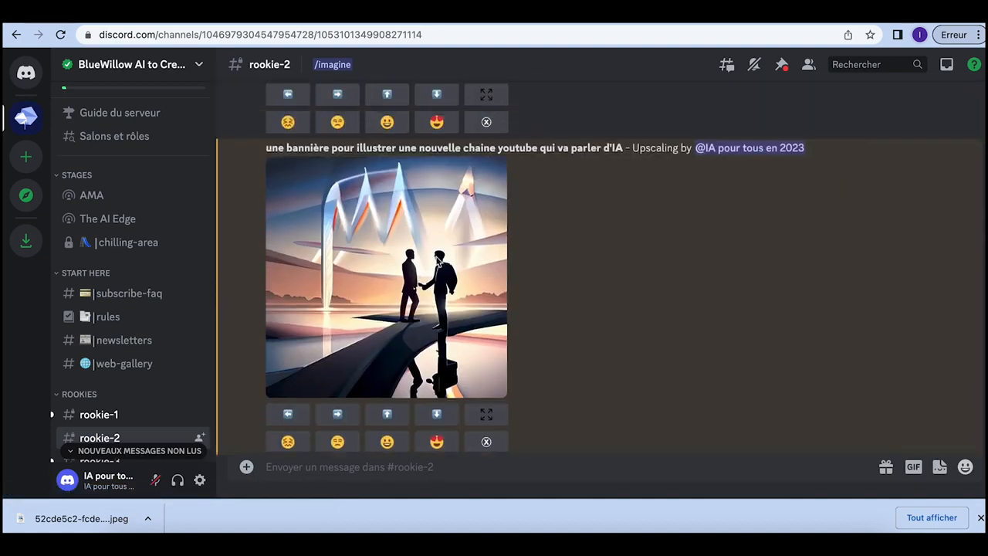
left_click(392, 272)
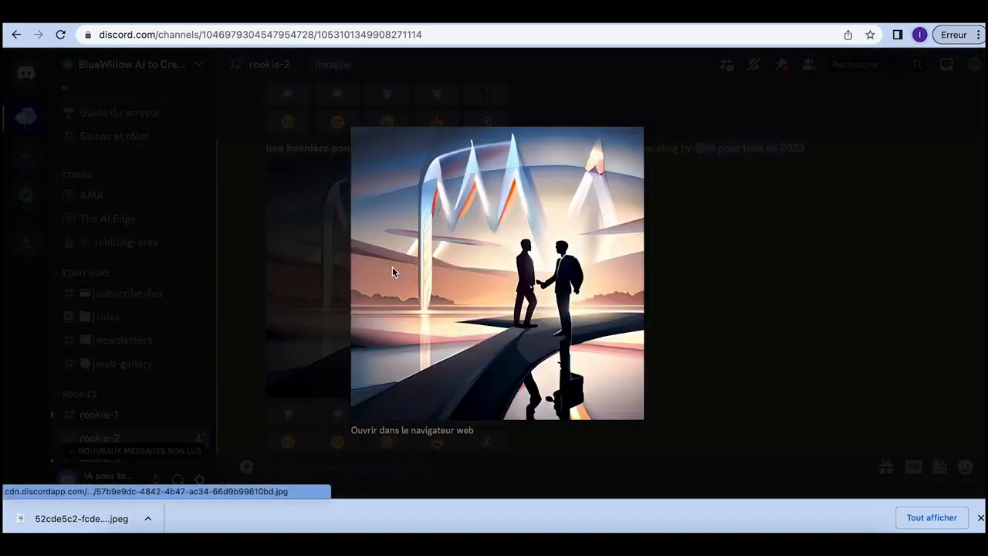
right_click(534, 275)
left_click(560, 298)
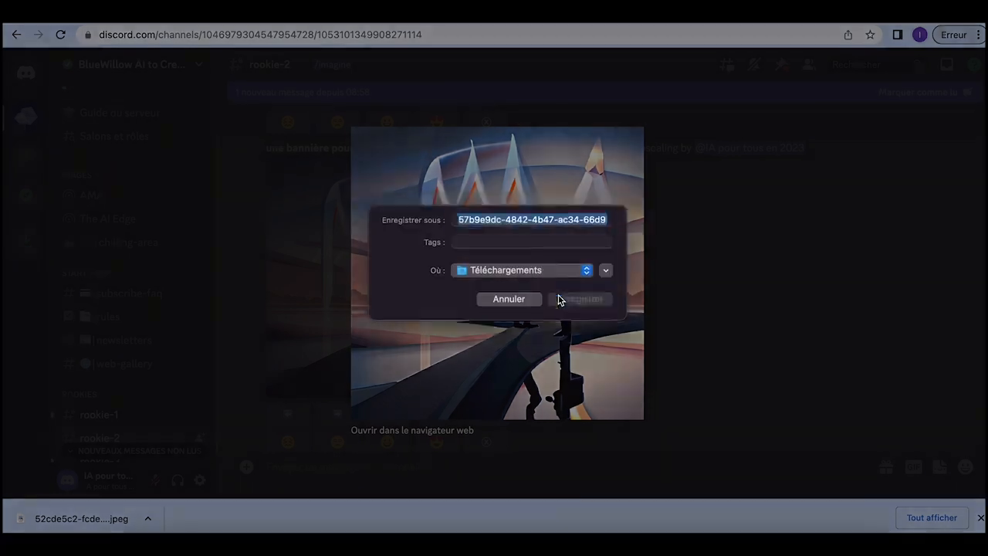
left_click(581, 301)
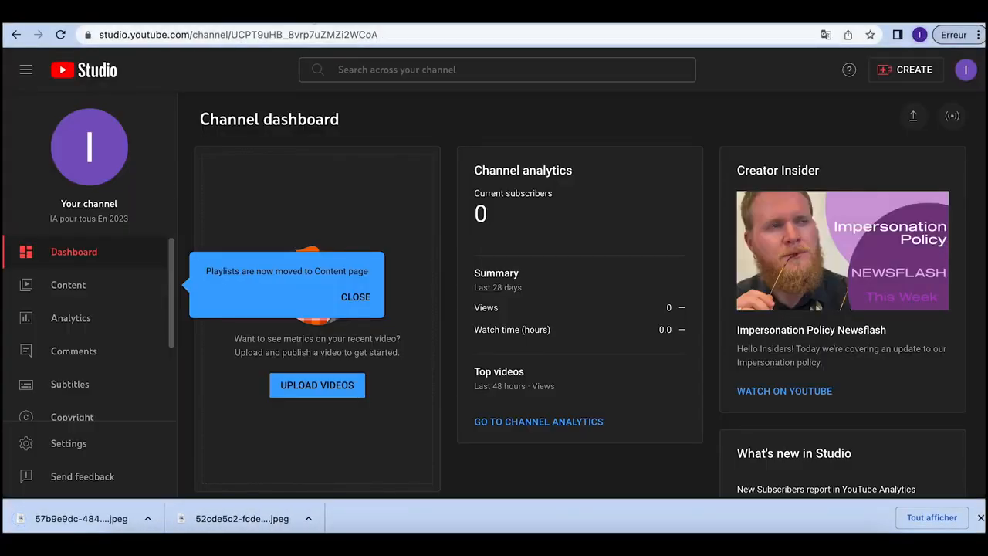
Step: Go to the channel's Customize channel Branding tab and begin a profile picture upload
left_click(361, 297)
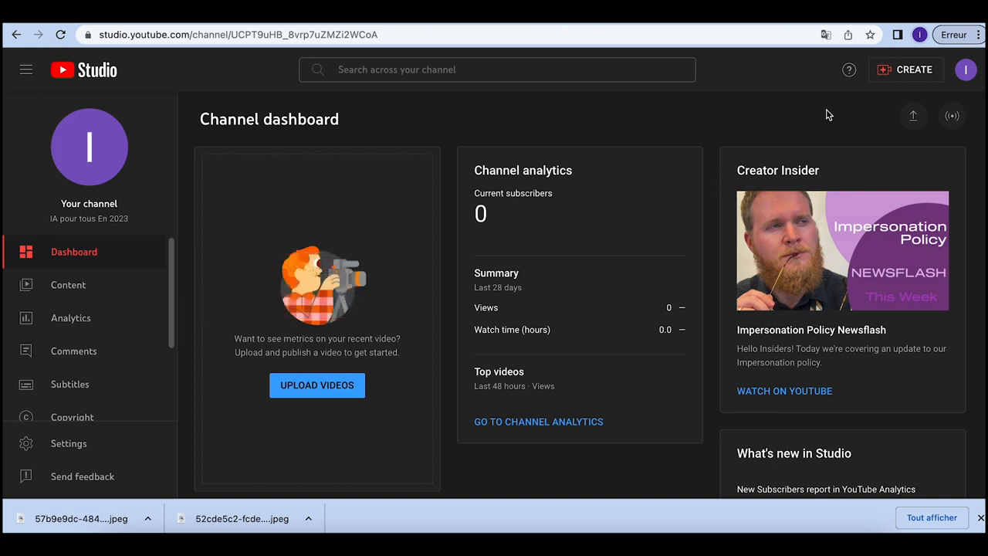
left_click(965, 70)
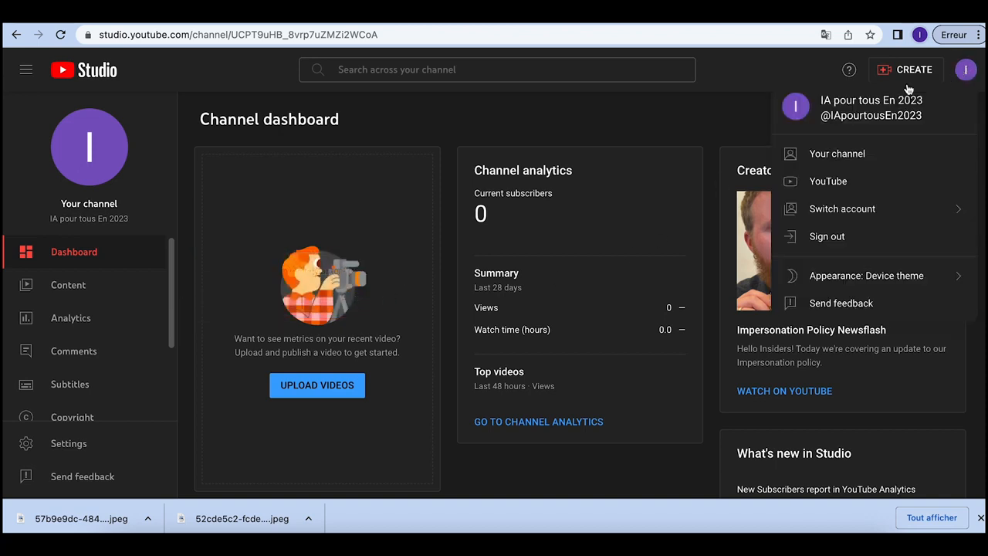
left_click(854, 156)
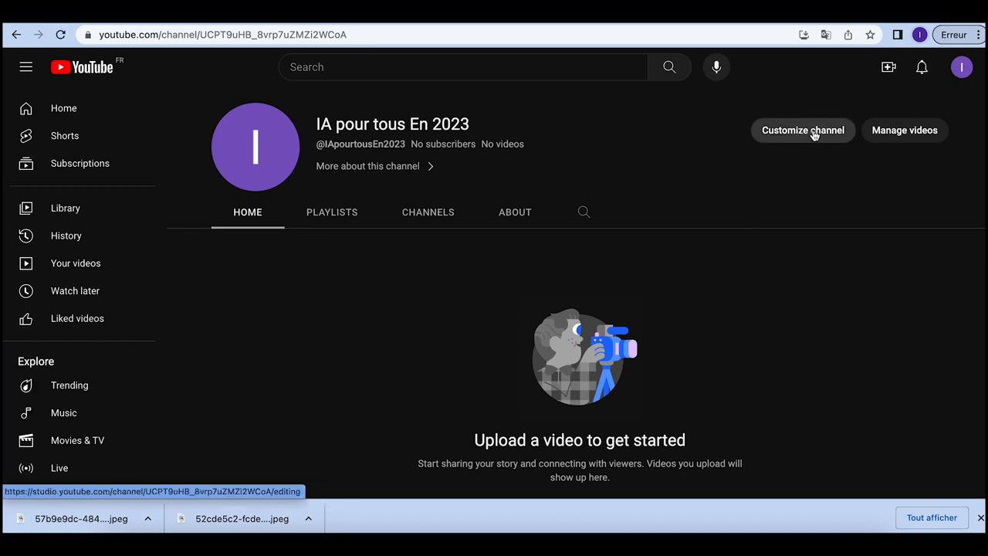
left_click(812, 131)
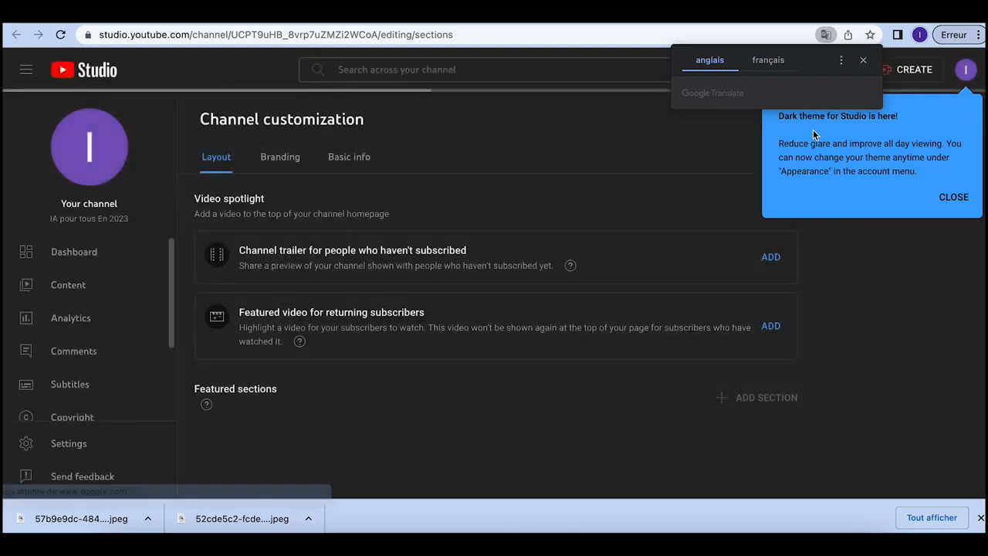
left_click(953, 197)
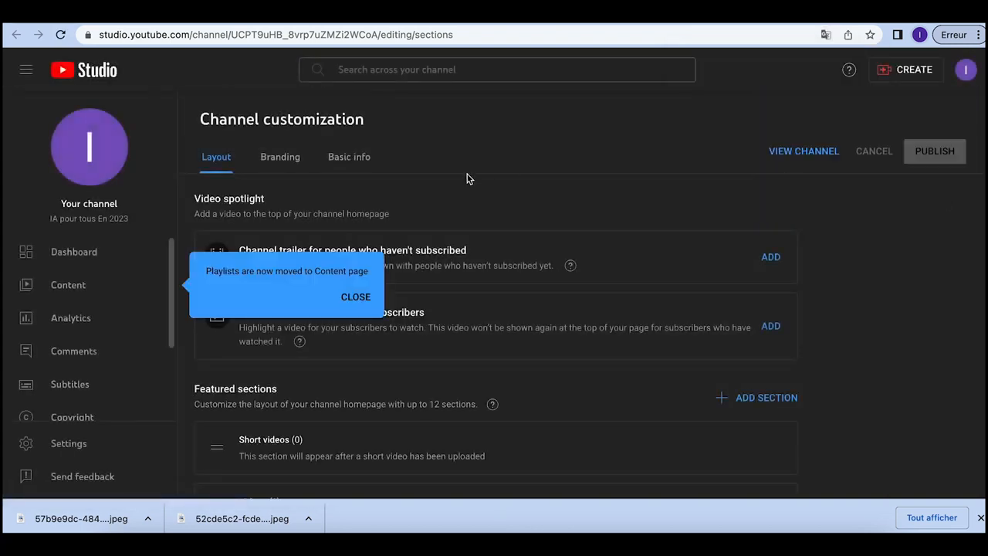
left_click(356, 298)
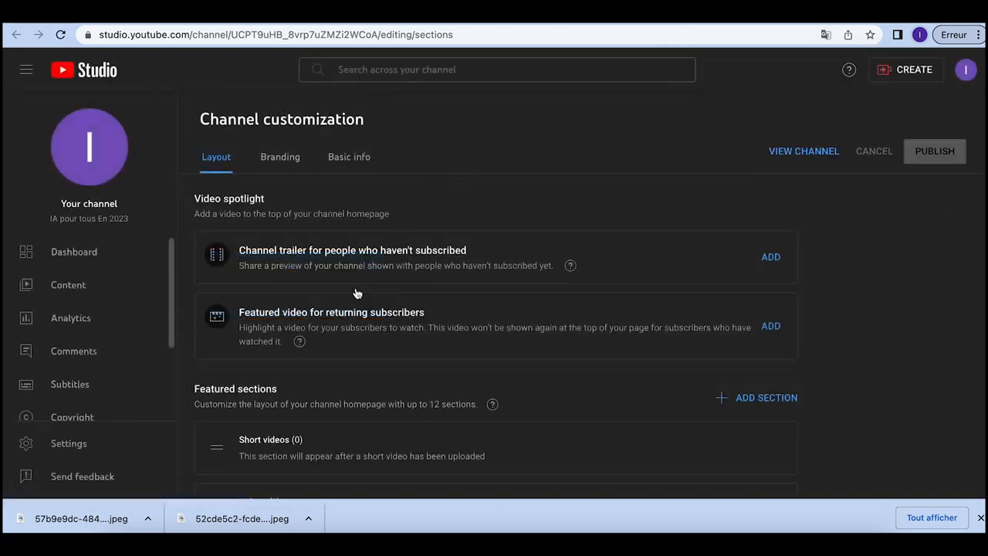
left_click(278, 163)
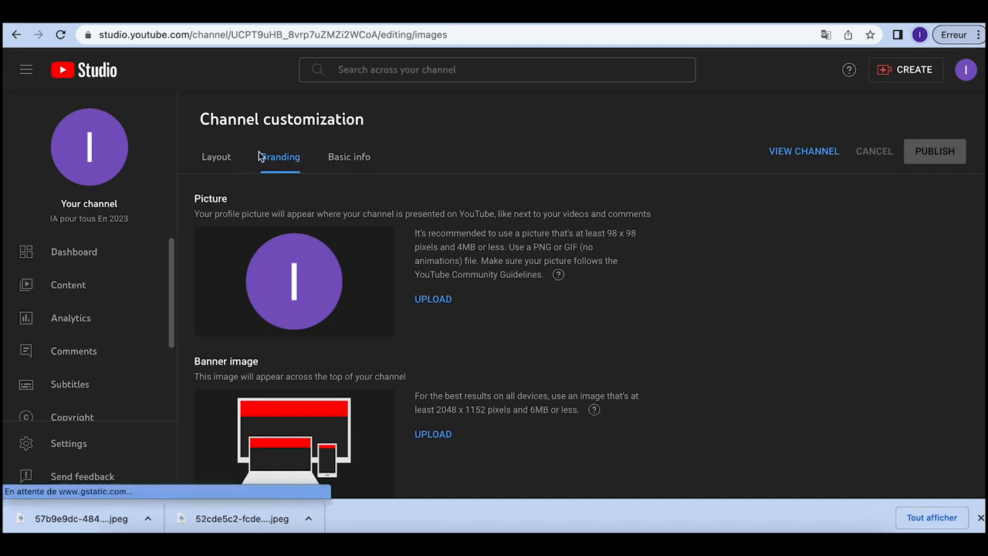
left_click(433, 299)
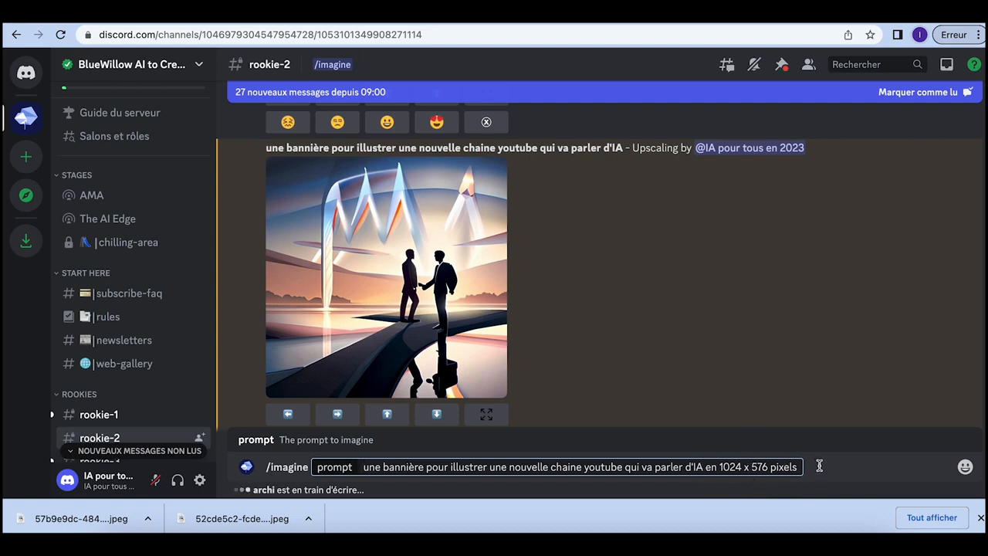
Step: Submit the AI-channel banner prompt specifying 'en 1024 x 576 pixels' to BlueWillow
key("Return")
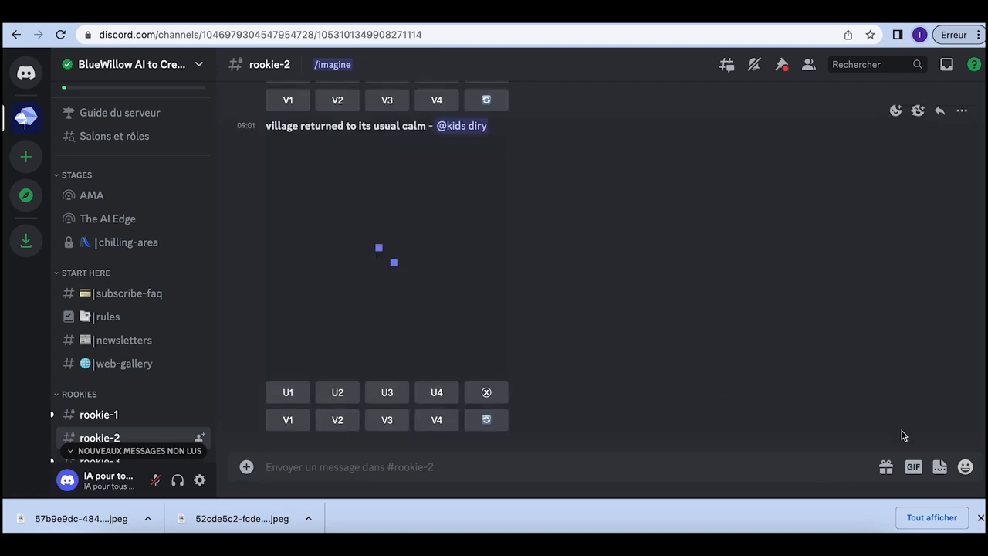
Step: Find the upscaled city-street banner in rookie-2 and open it full size
left_click(980, 522)
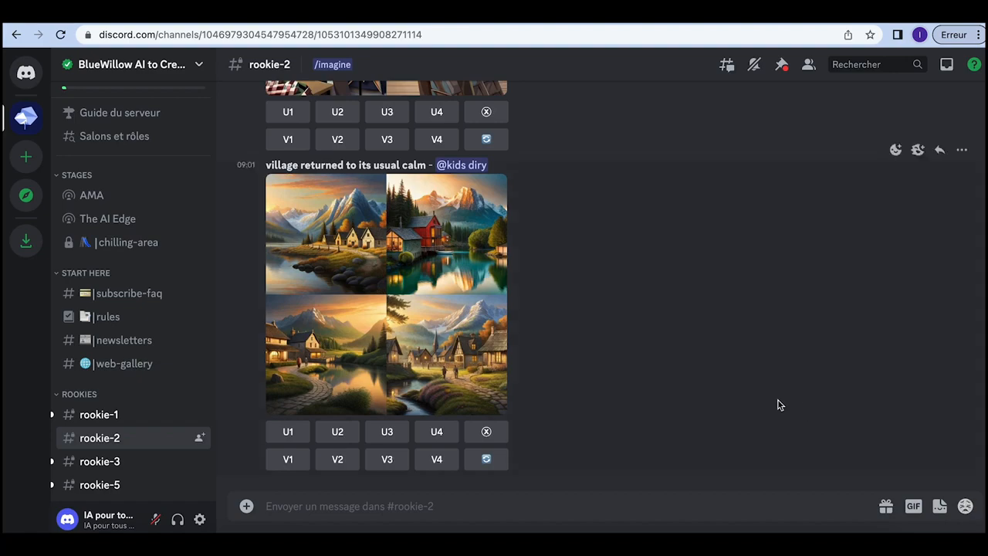
scroll(777, 405, "up", 4)
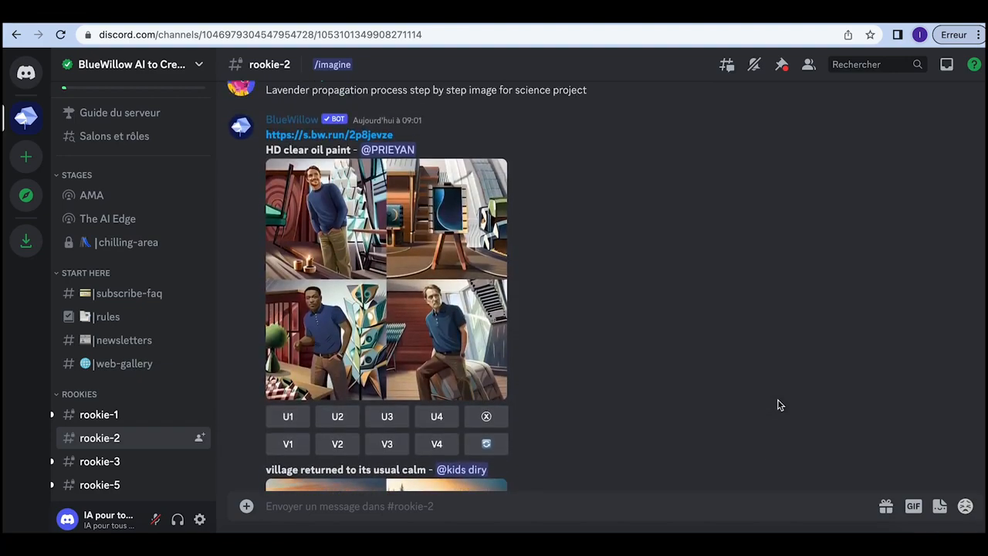
scroll(779, 405, "up", 12)
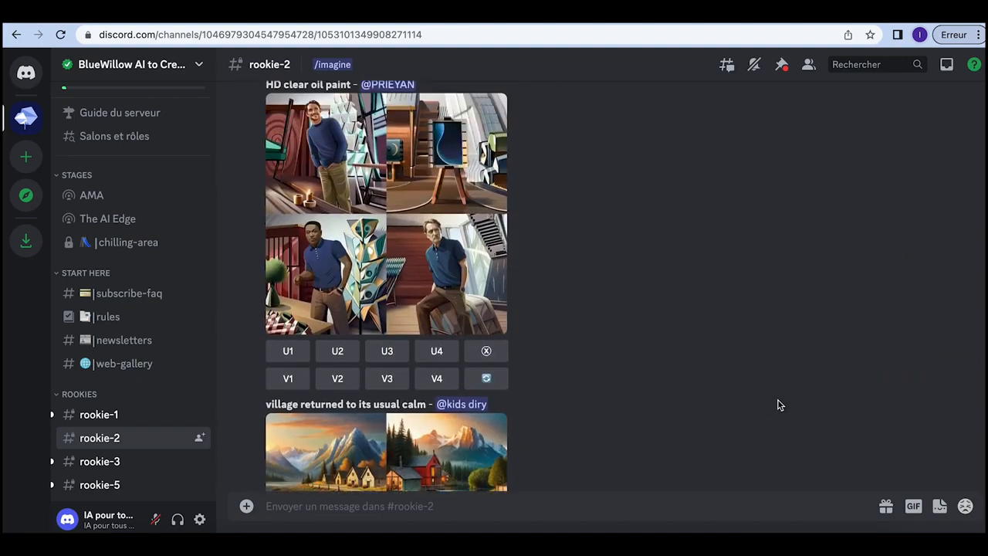
scroll(777, 405, "down", 10)
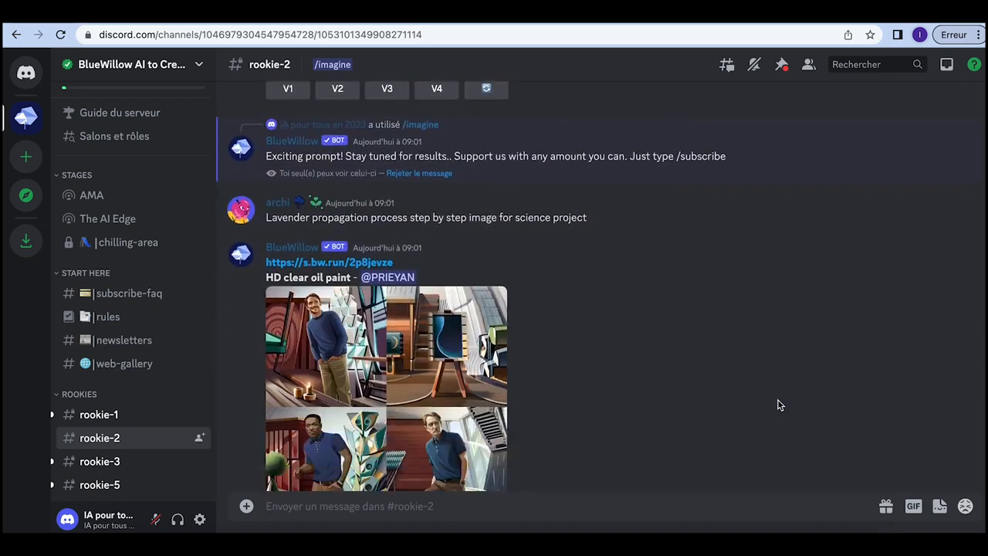
scroll(777, 404, "down", 10)
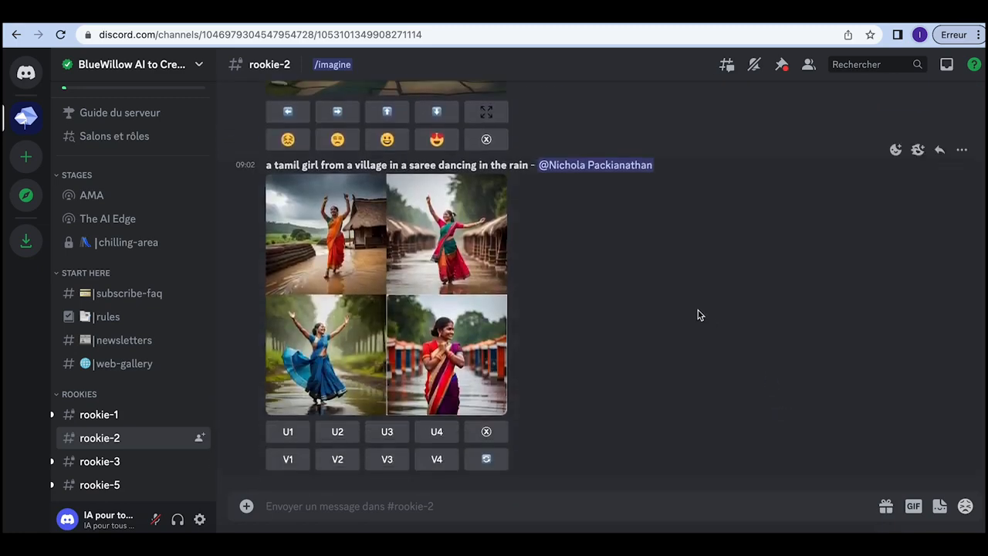
scroll(698, 311, "up", 10)
scroll(698, 315, "up", 15)
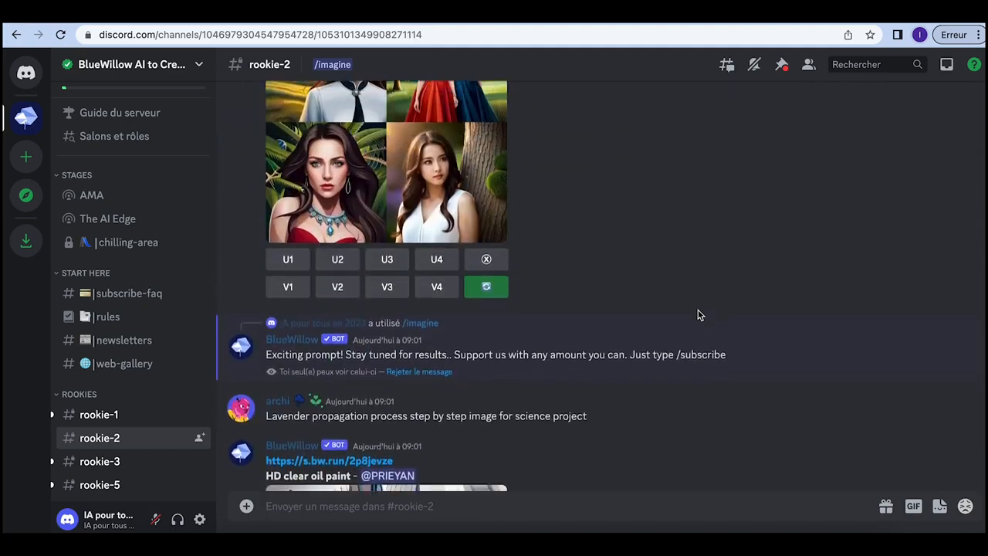
scroll(698, 315, "up", 3)
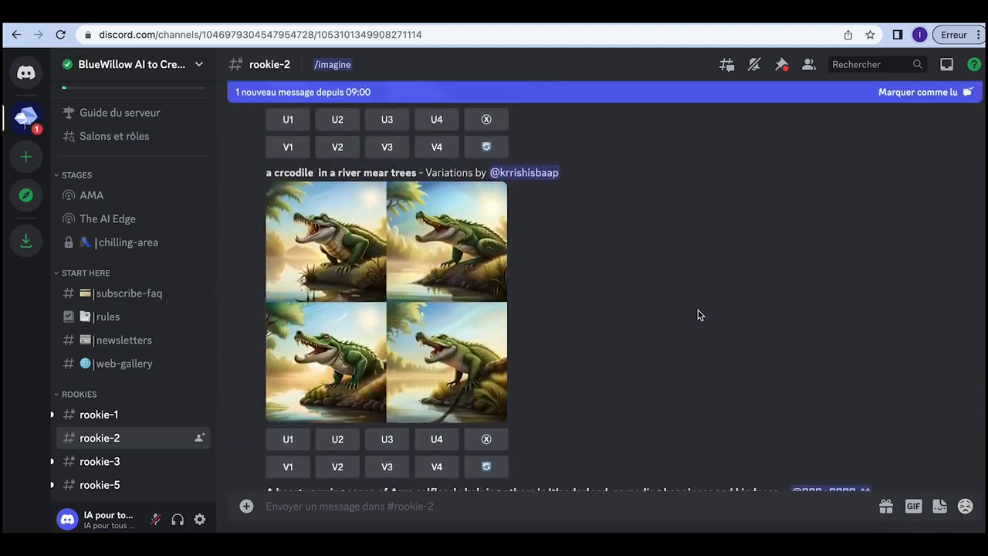
scroll(698, 315, "down", 15)
scroll(698, 314, "down", 8)
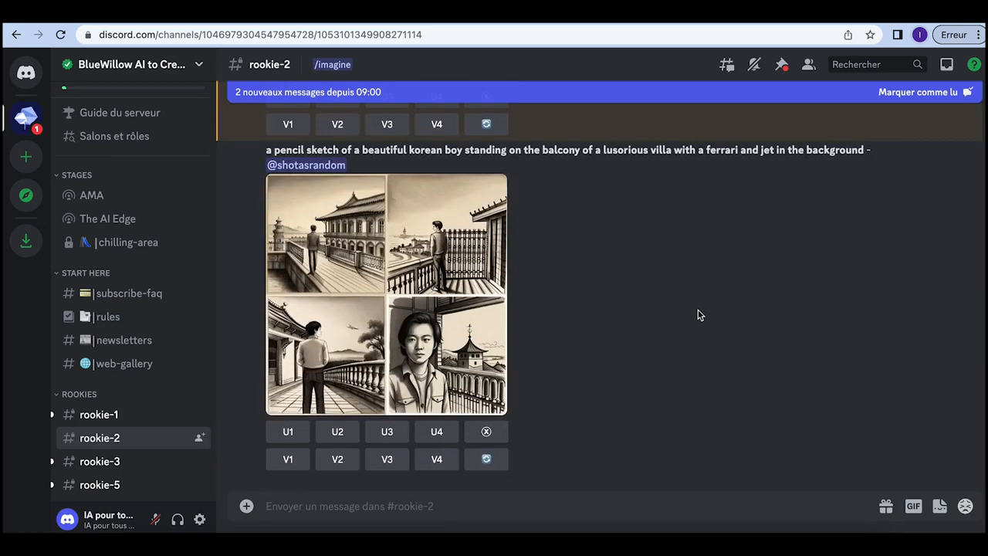
scroll(698, 314, "up", 5)
scroll(699, 315, "down", 3)
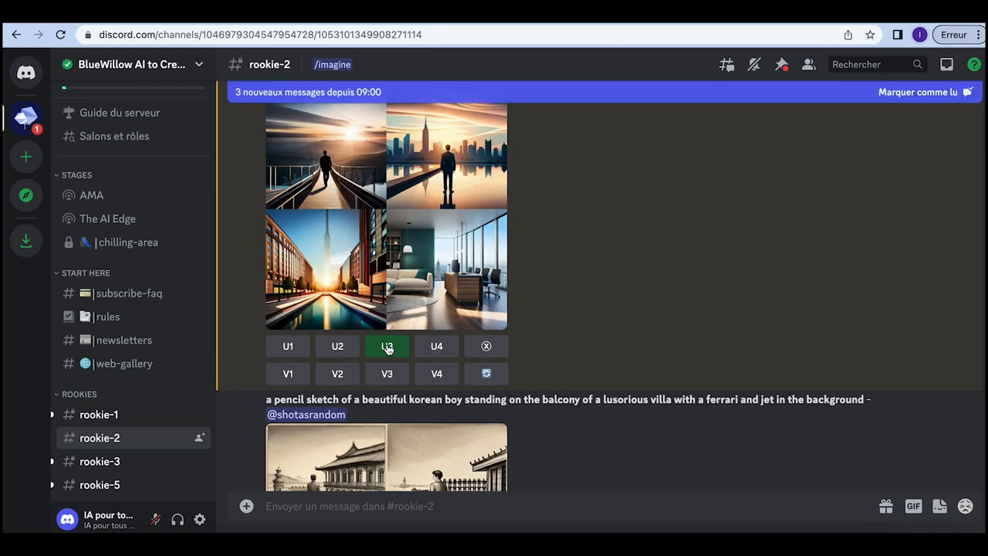
scroll(584, 463, "down", 15)
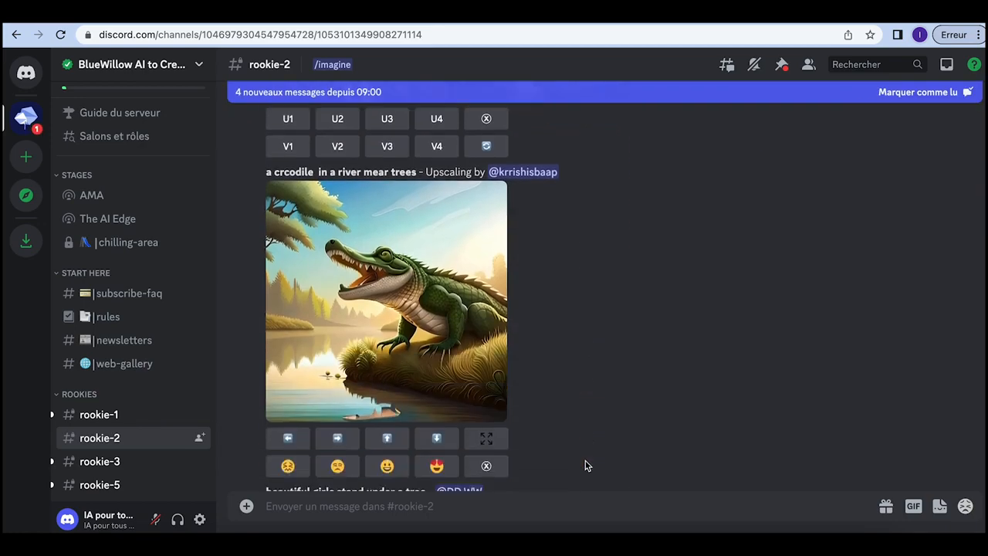
scroll(584, 465, "down", 10)
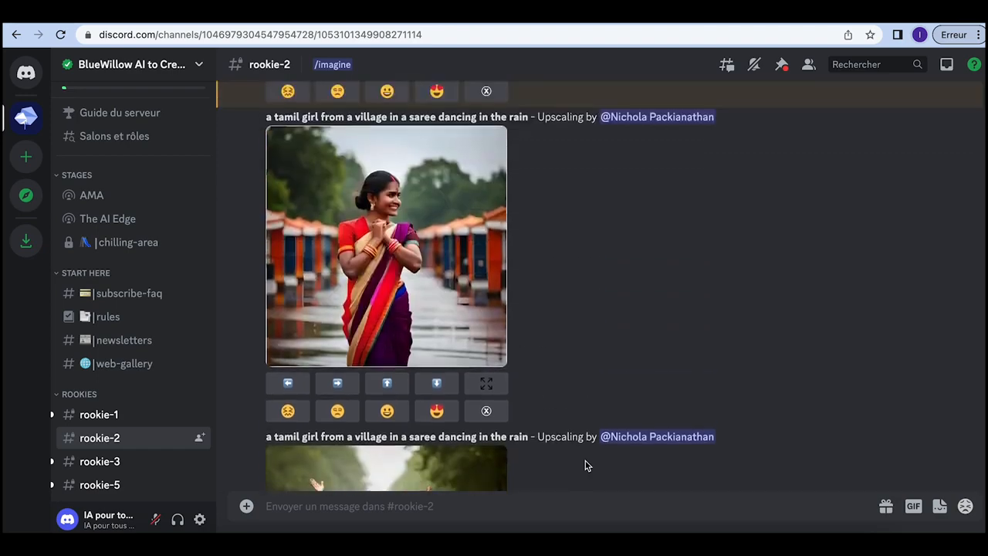
scroll(584, 465, "down", 3)
scroll(584, 466, "up", 5)
scroll(584, 465, "down", 4)
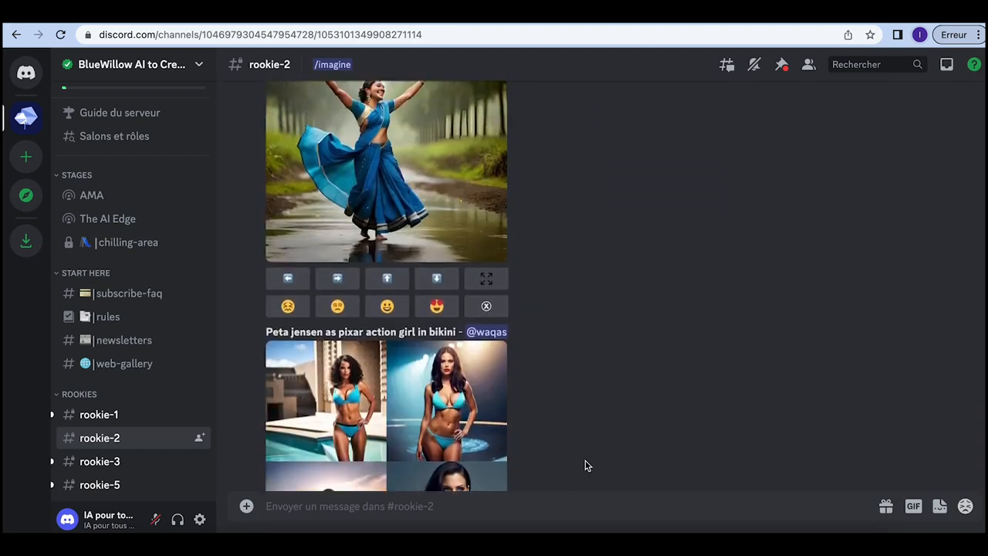
scroll(584, 466, "up", 10)
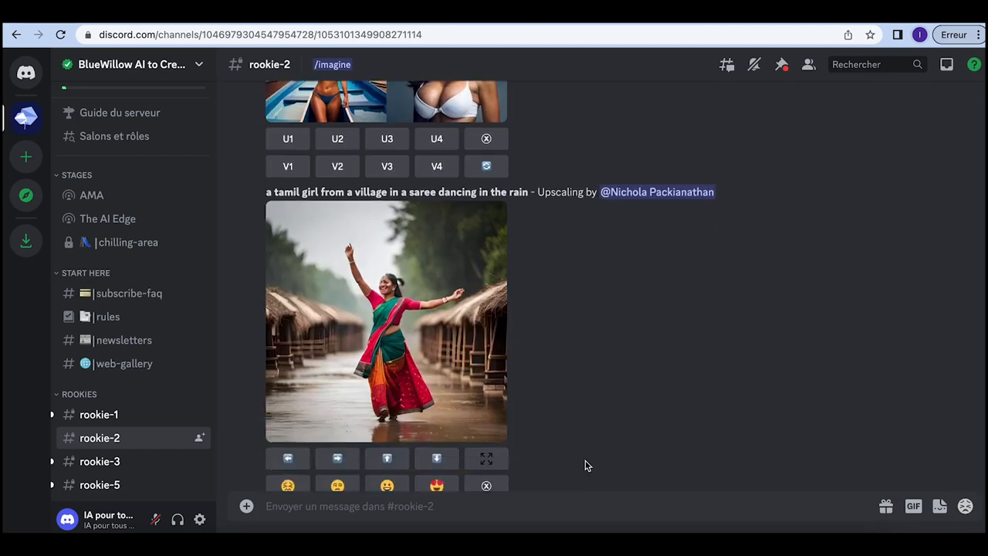
scroll(584, 466, "down", 8)
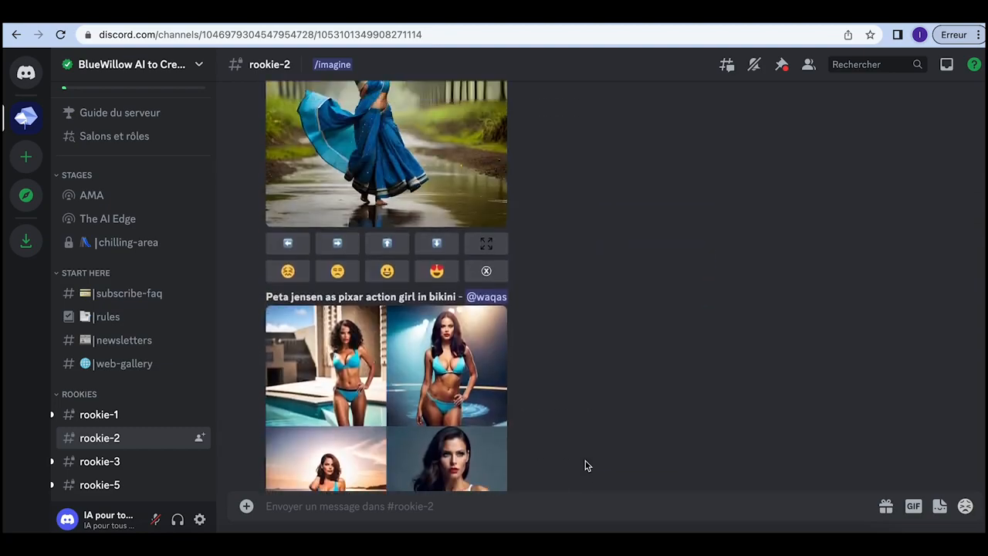
scroll(614, 386, "up", 6)
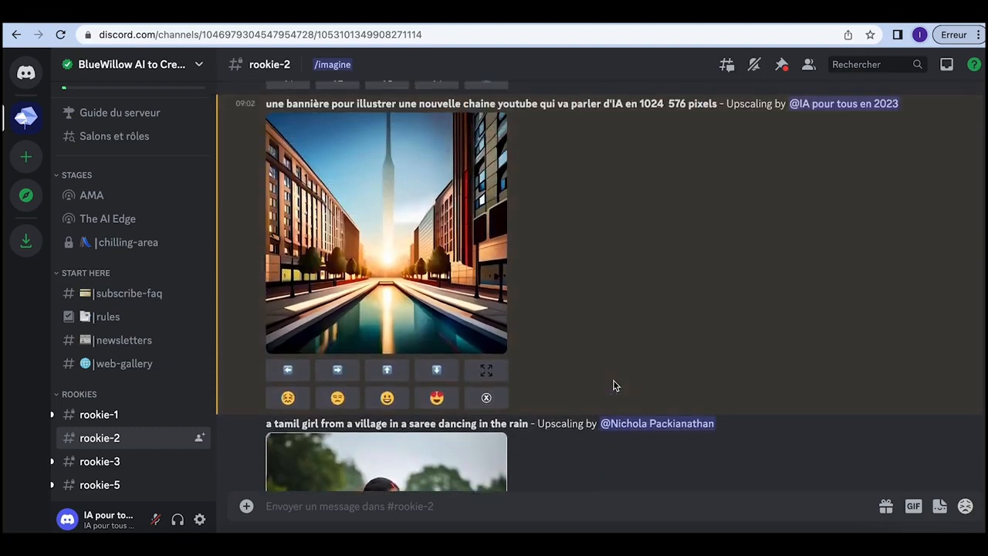
left_click(421, 262)
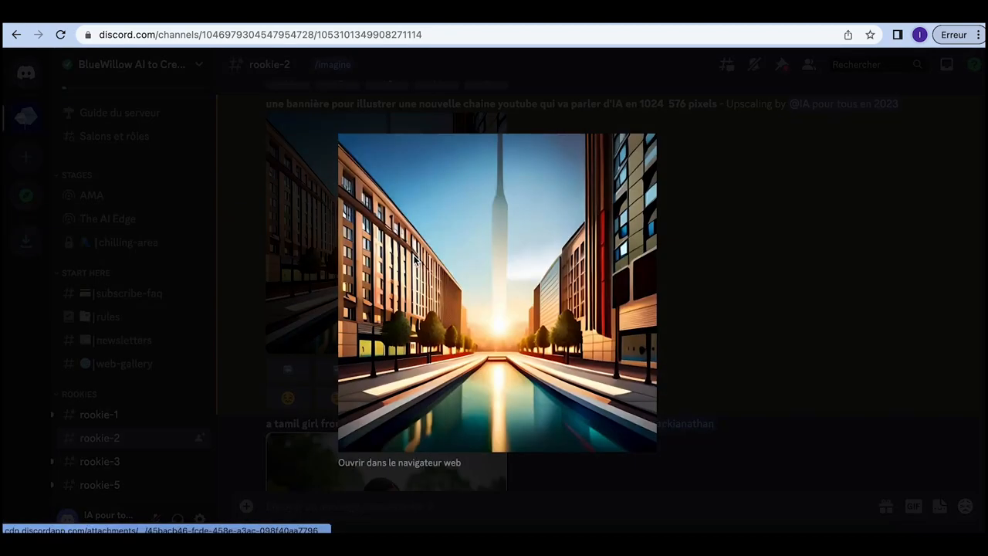
Step: Save the city-street banner as a .jpeg and return to the Studio Branding page
right_click(521, 318)
left_click(542, 338)
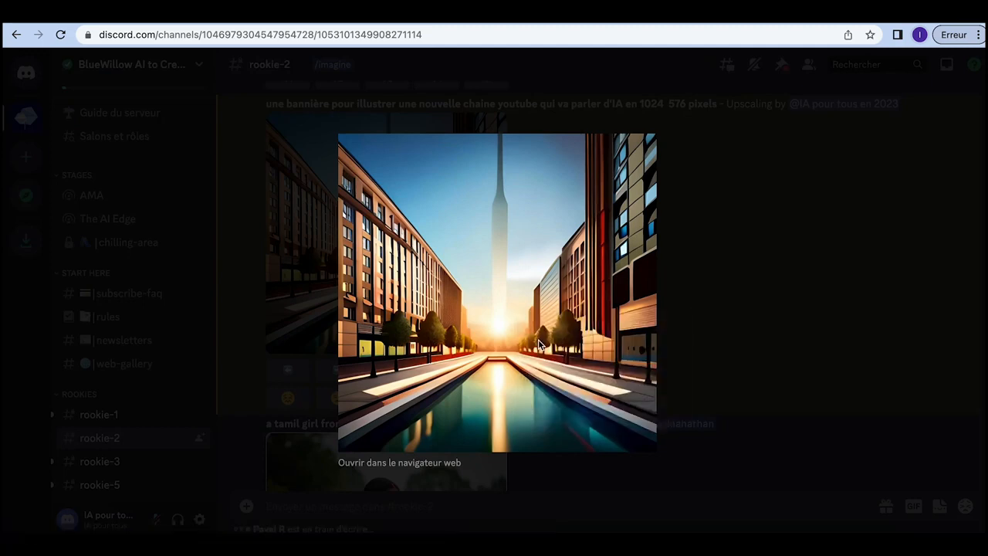
left_click(578, 303)
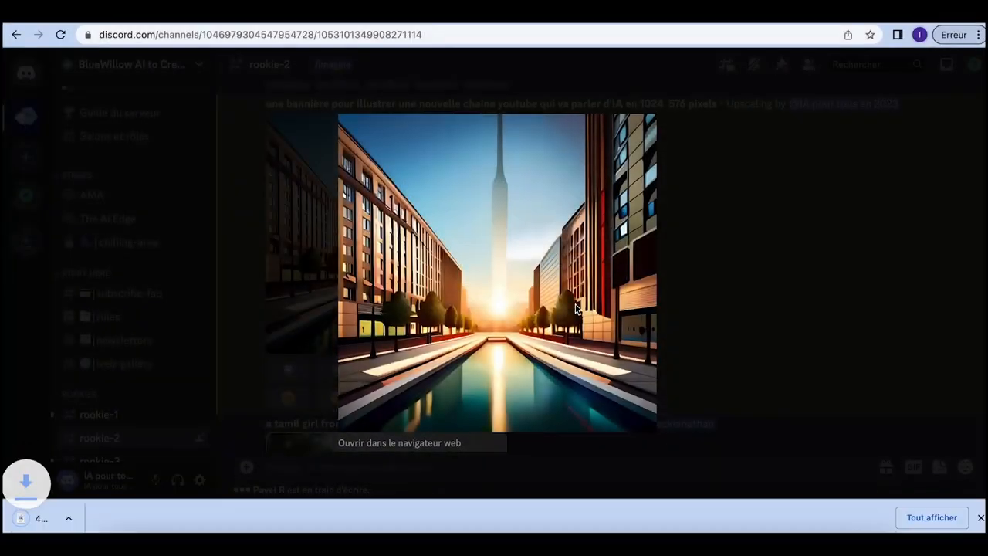
left_click(487, 19)
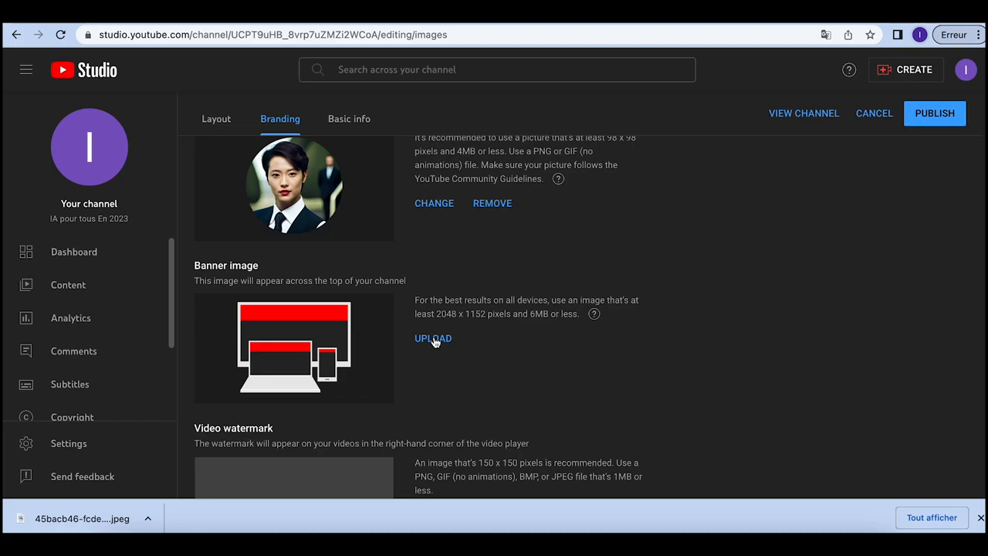
left_click(433, 339)
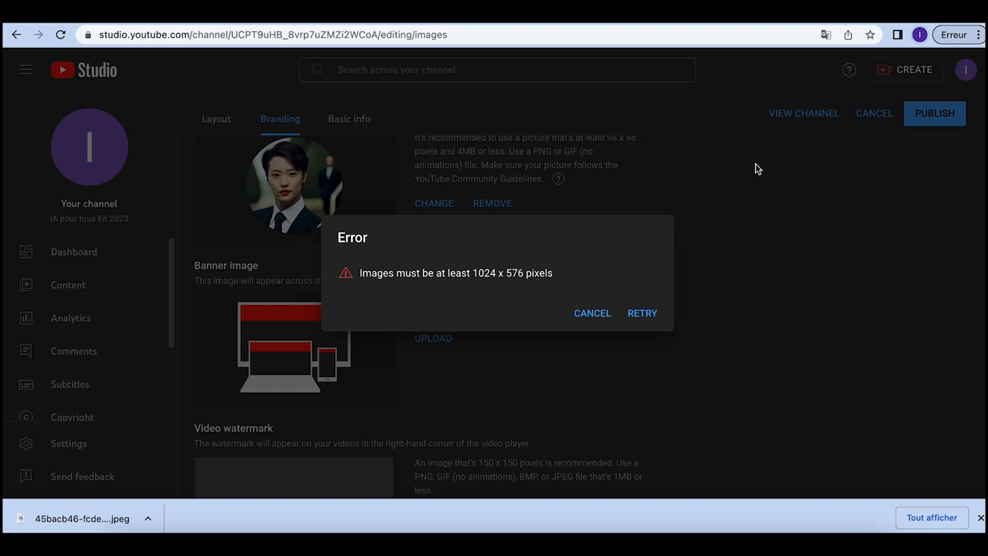
left_click(592, 313)
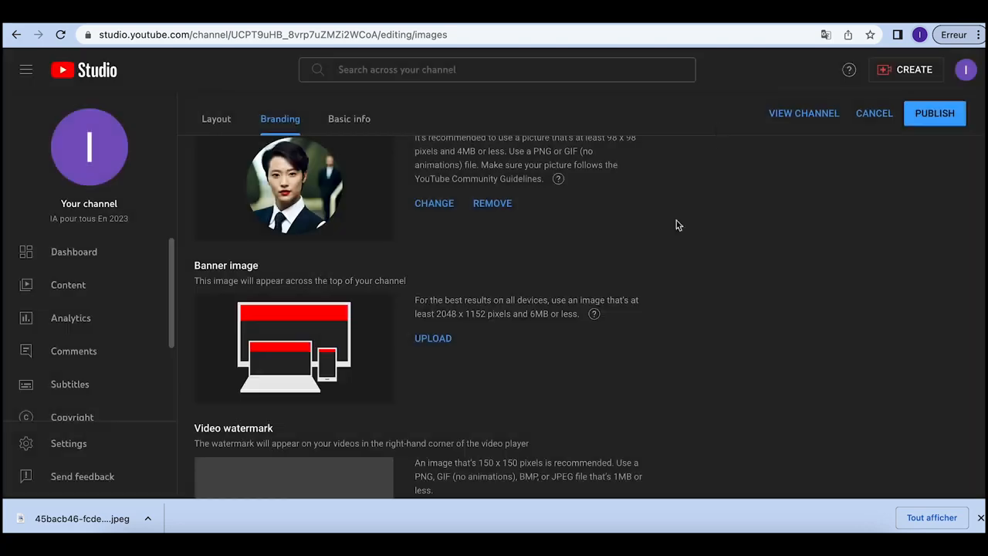
key("ctrl+t")
Step: Search for 'canva', open canva.com and accept all cookies
type("ca")
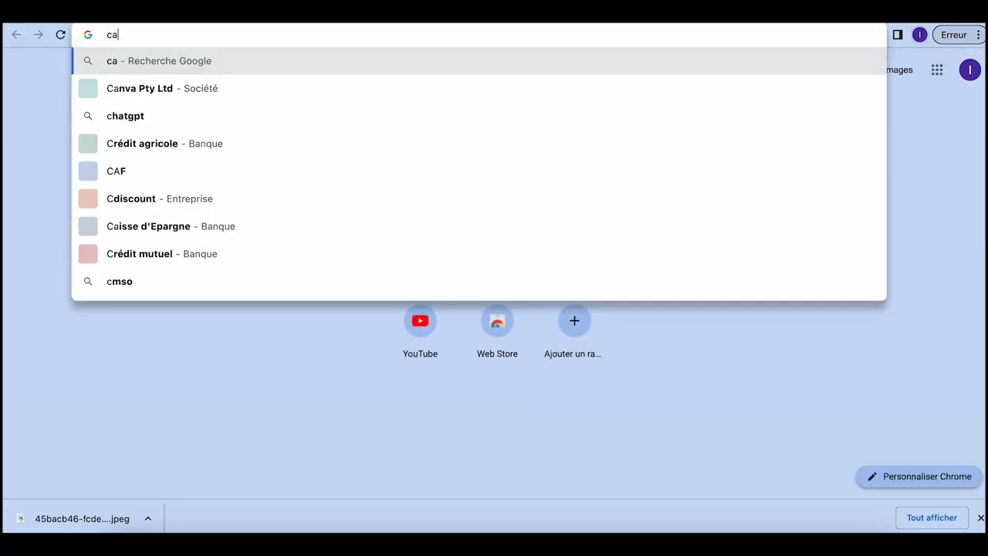
type("nva")
key("Return")
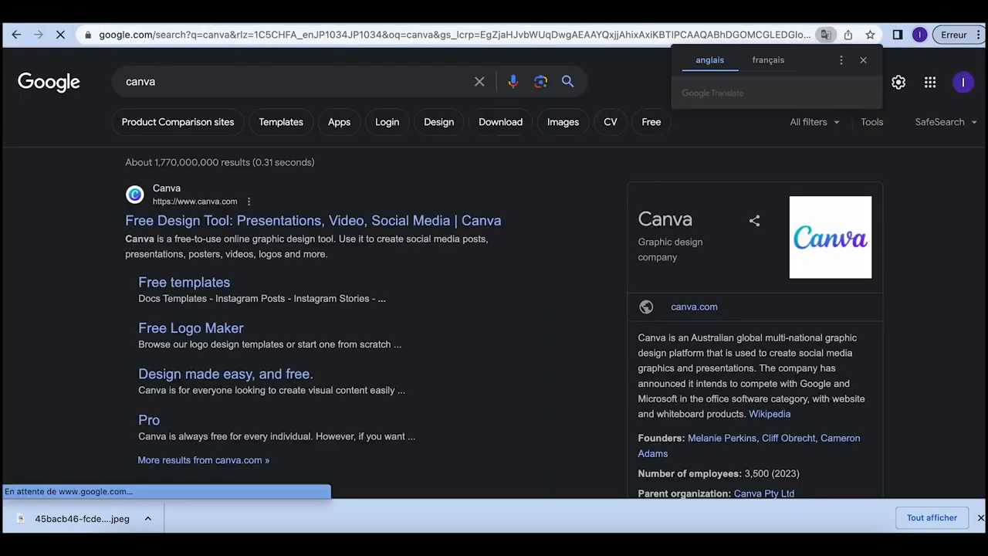
left_click(223, 220)
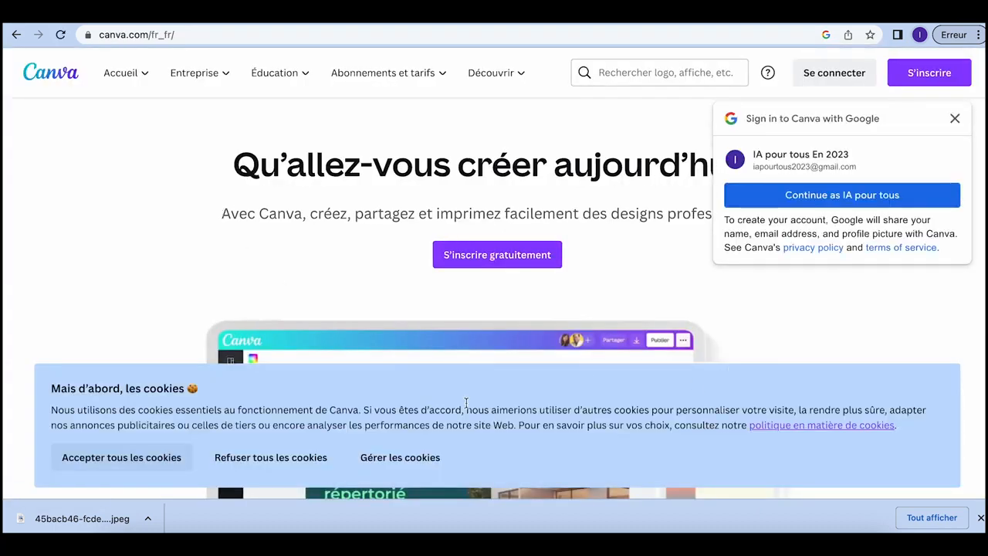
left_click(169, 456)
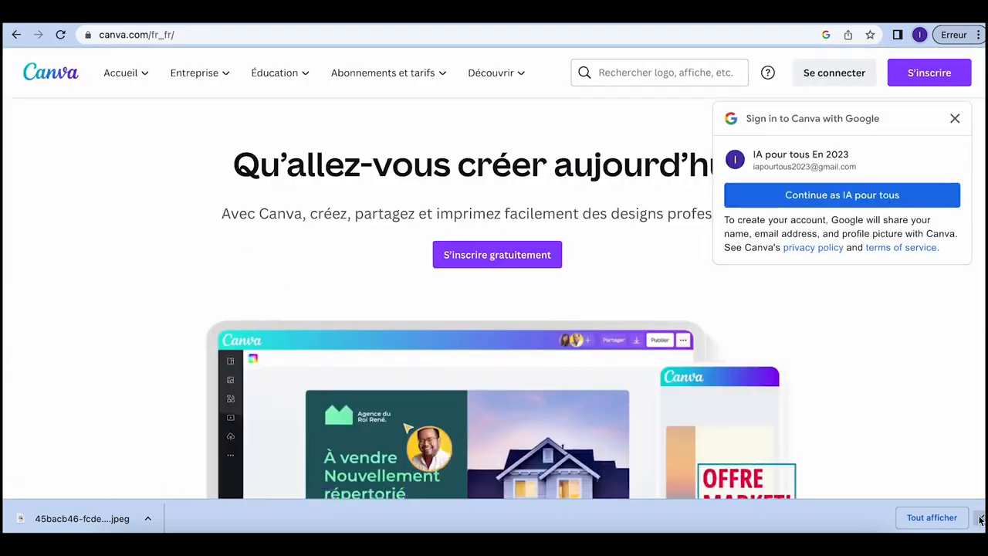
Step: Sign in with the channel's Google account and skip the team, Pro trial and newsletter prompts
left_click(824, 195)
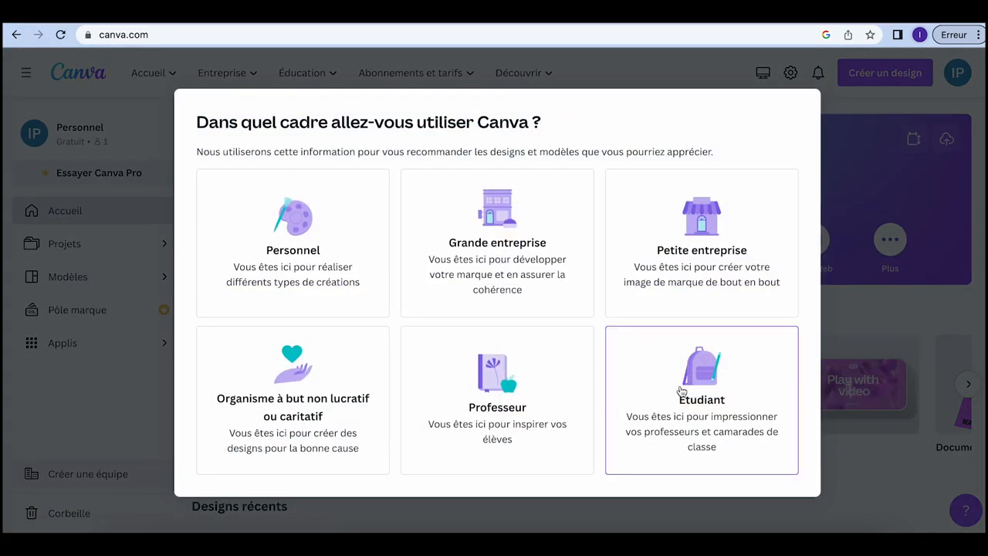
left_click(698, 243)
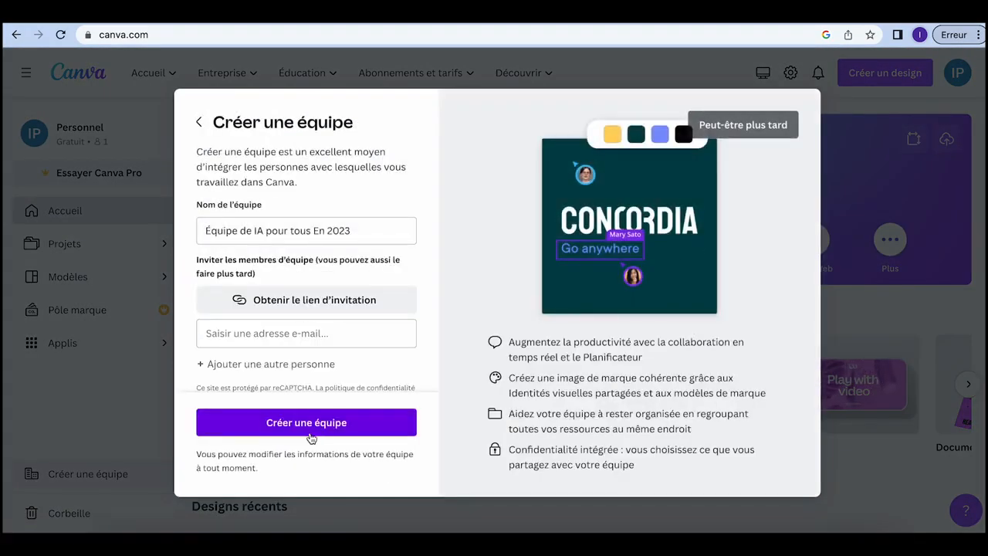
left_click(746, 125)
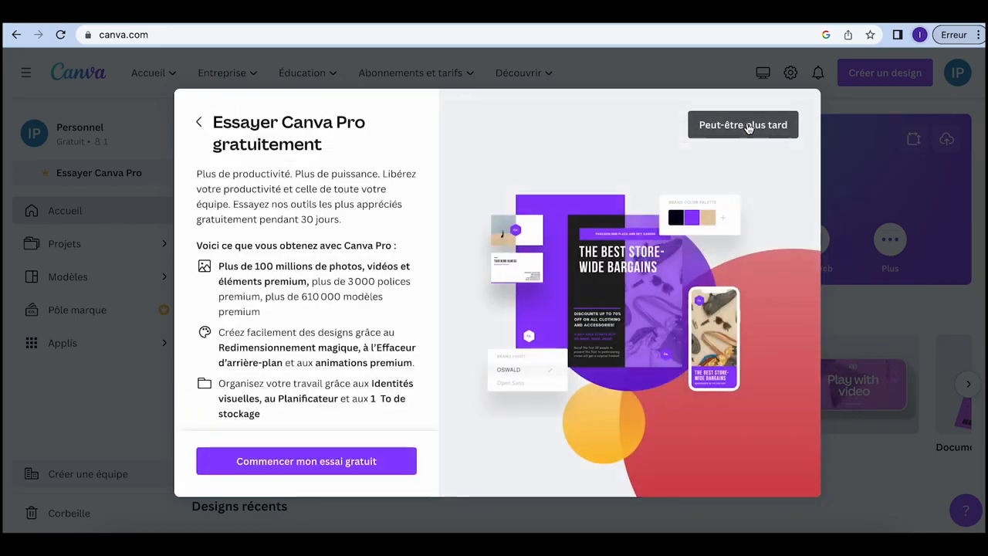
left_click(742, 125)
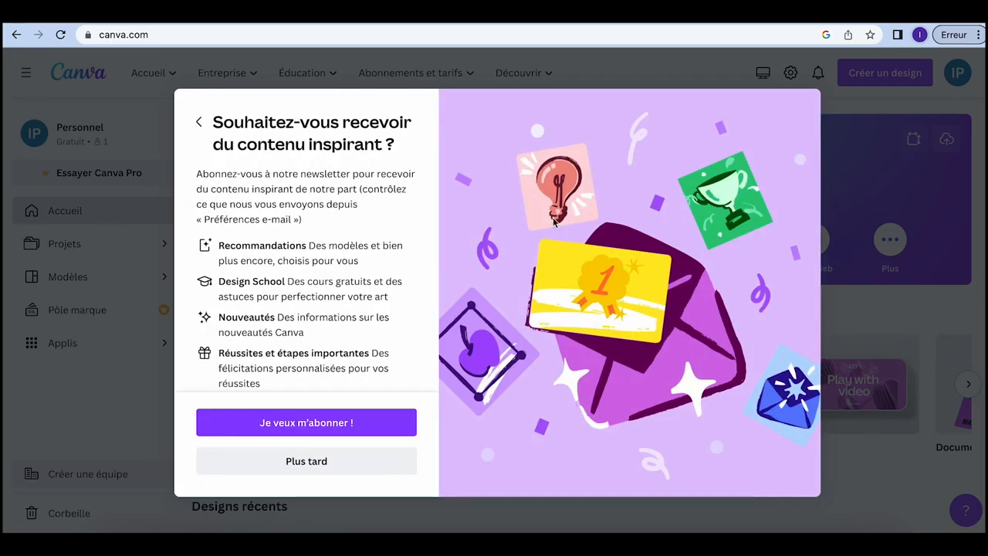
left_click(318, 461)
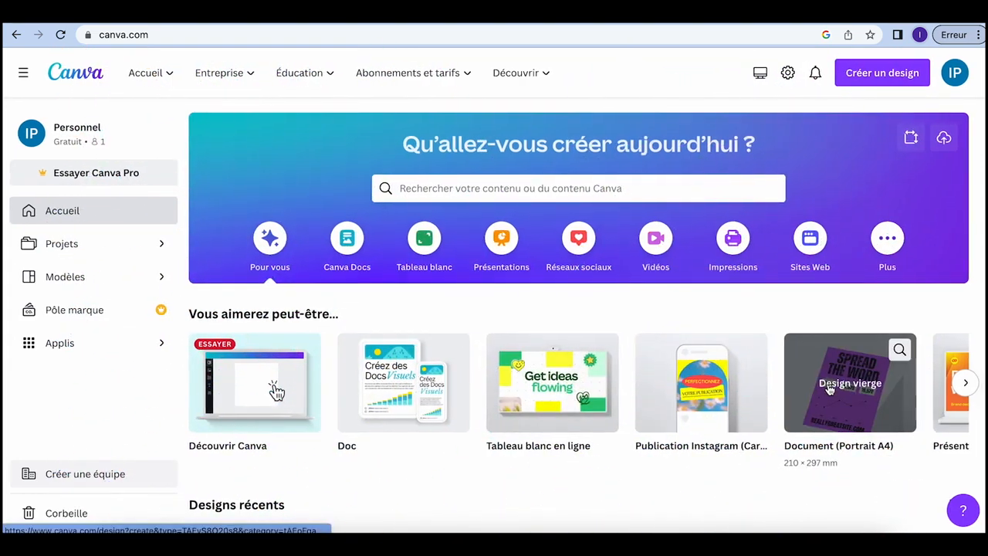
Step: Search Canva templates for 'bannière youtube'
left_click(967, 383)
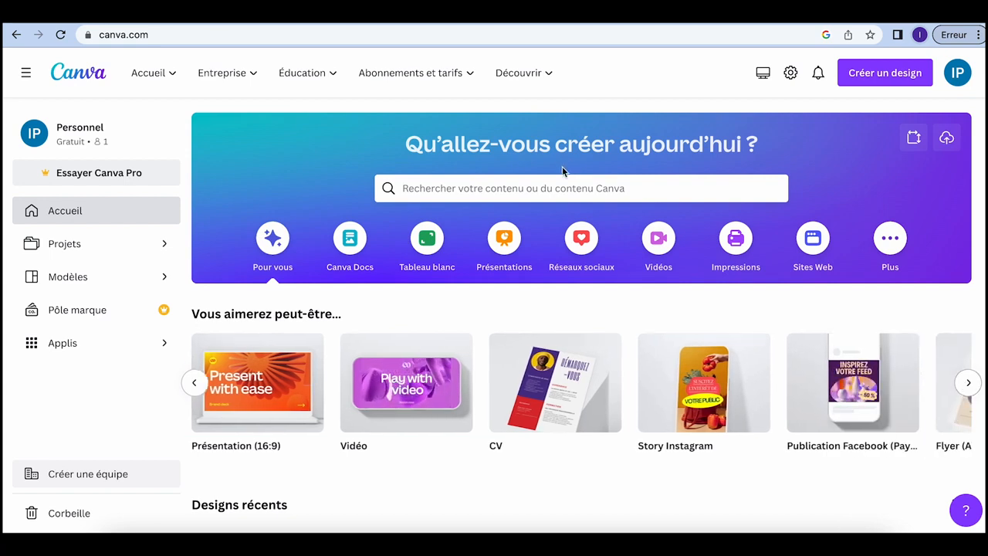
left_click(541, 188)
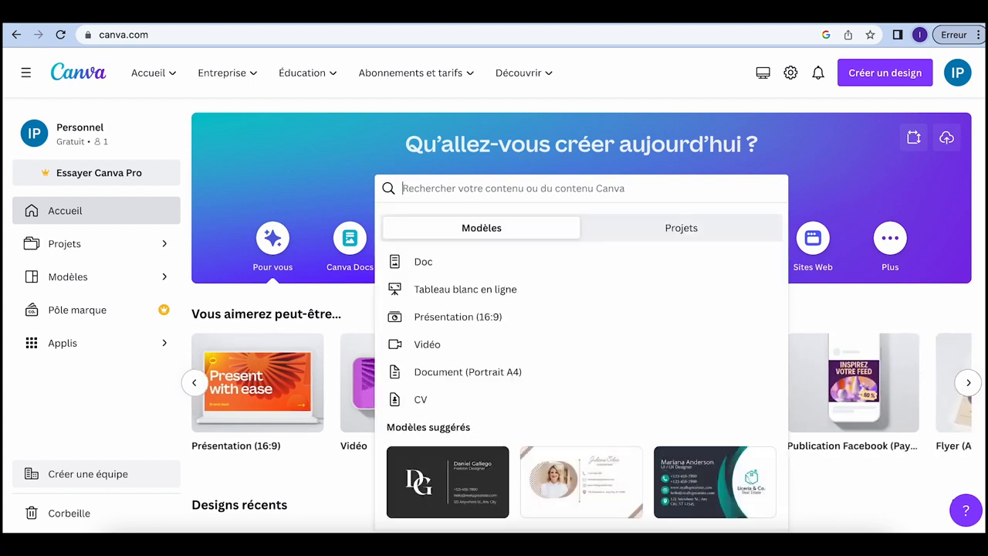
type("youtube")
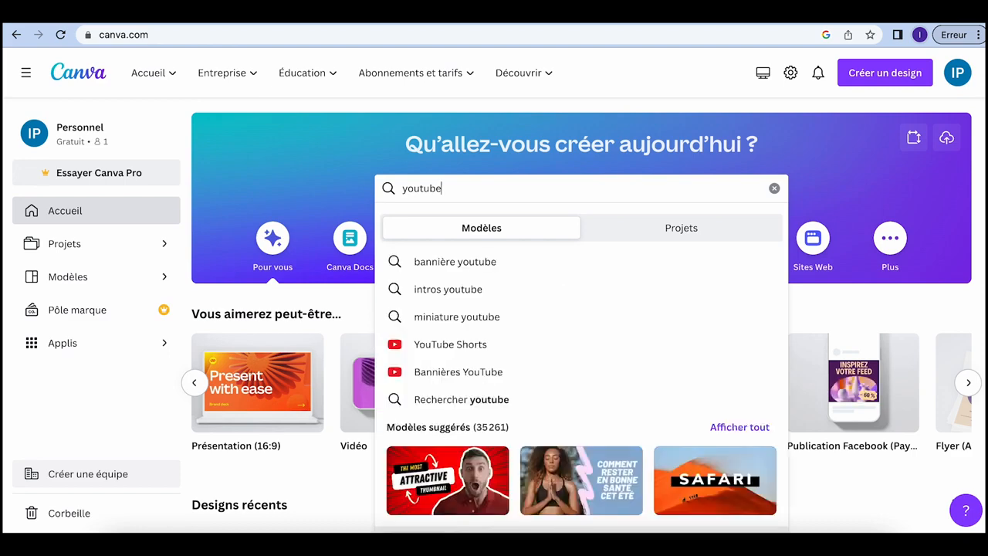
left_click(476, 262)
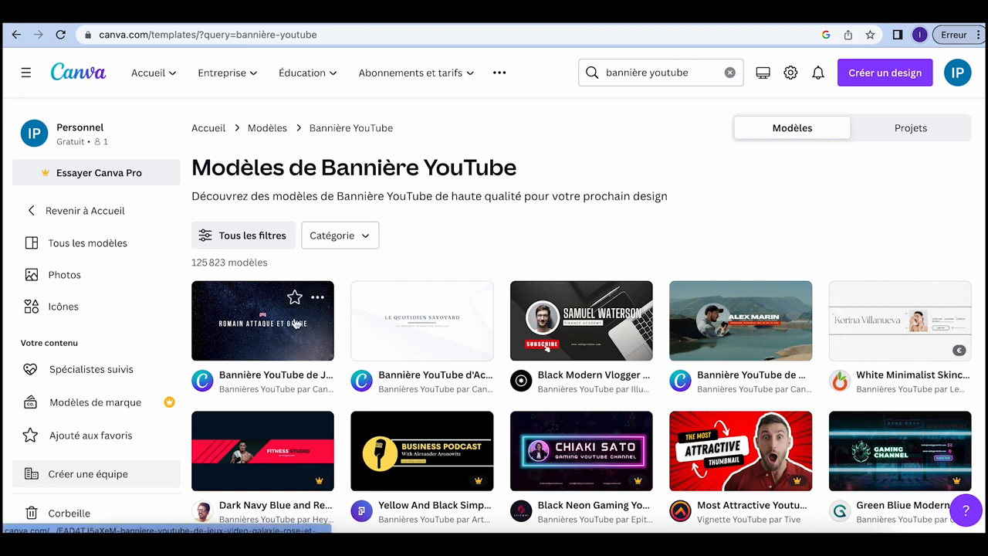
Step: Preview the red fitness banner template, then the starry galaxy gaming template instead
left_click(278, 456)
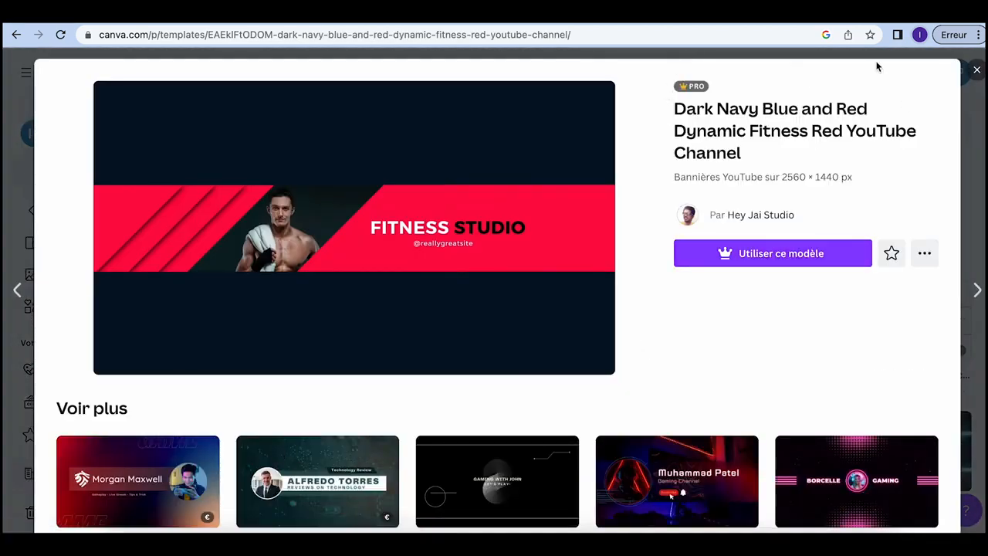
left_click(976, 69)
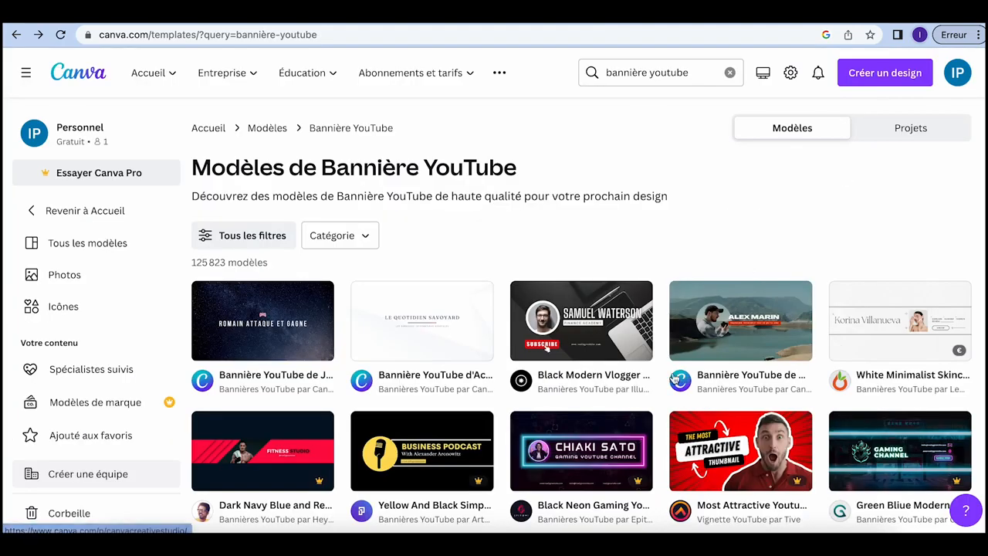
scroll(676, 378, "down", 1)
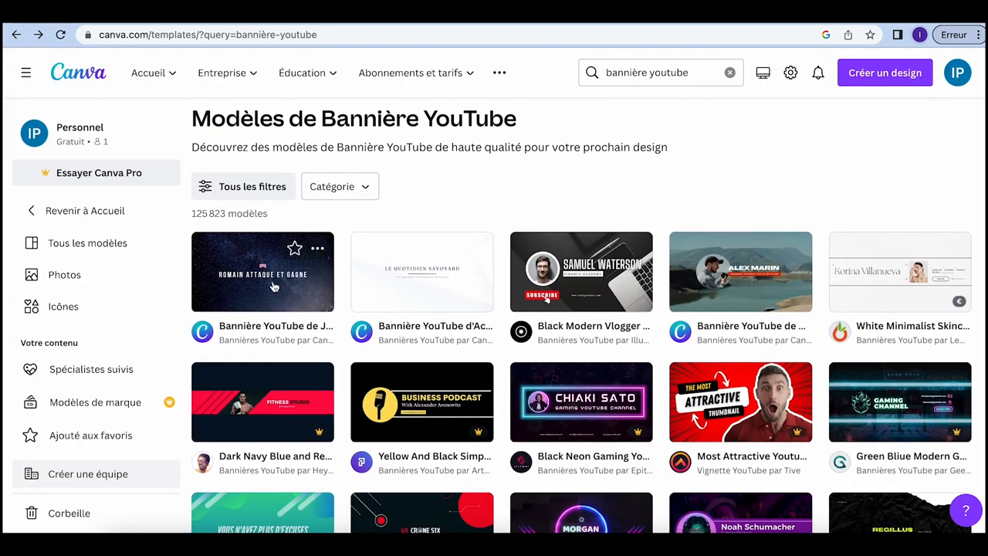
left_click(271, 287)
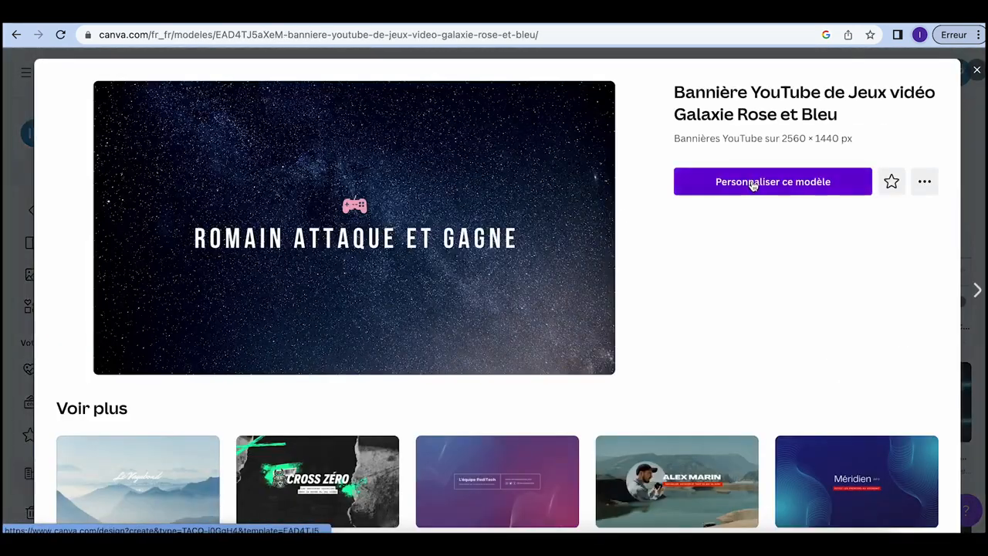
Step: Drag the street image to fill the galaxy banner, shifted down to reveal the sky and tower
left_click(752, 183)
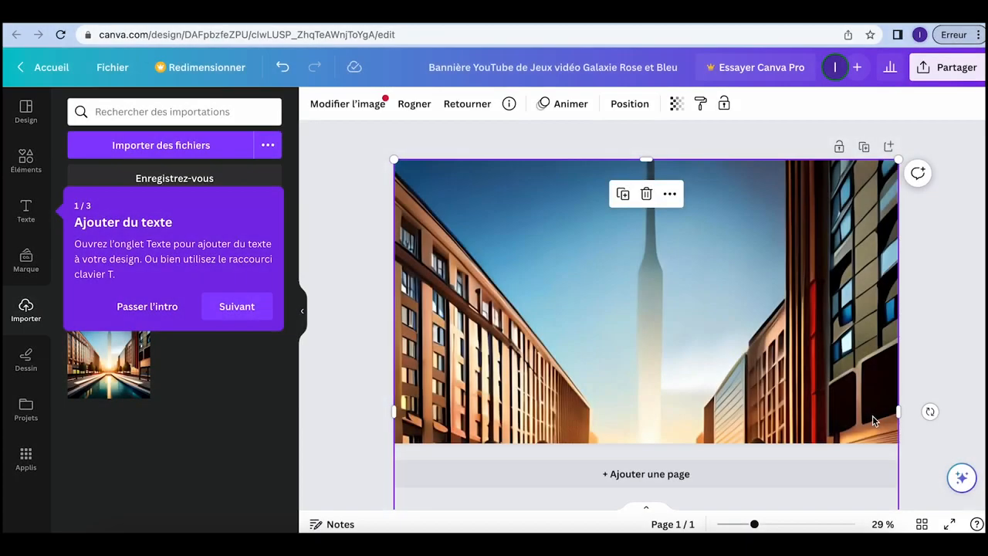
left_click_drag(873, 270, 871, 197)
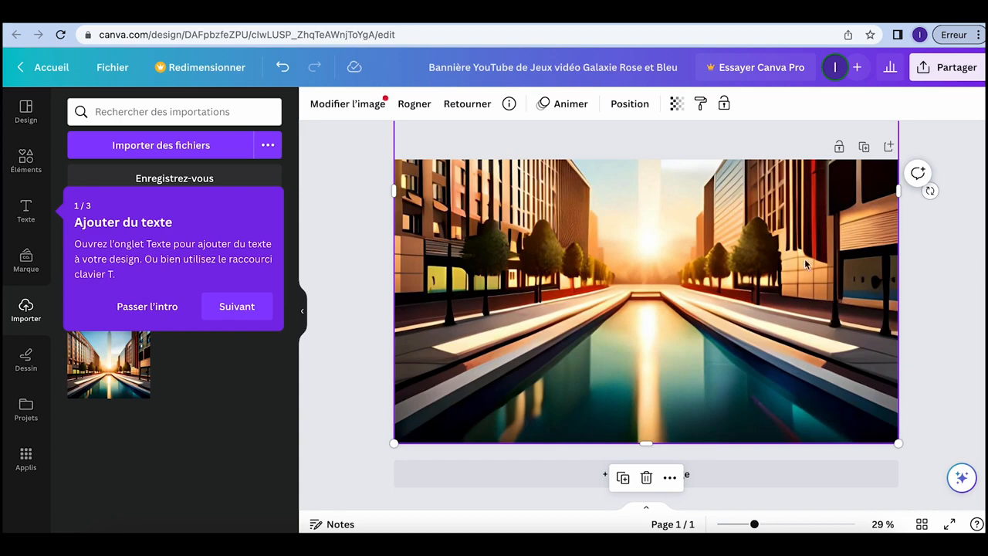
left_click_drag(805, 264, 807, 330)
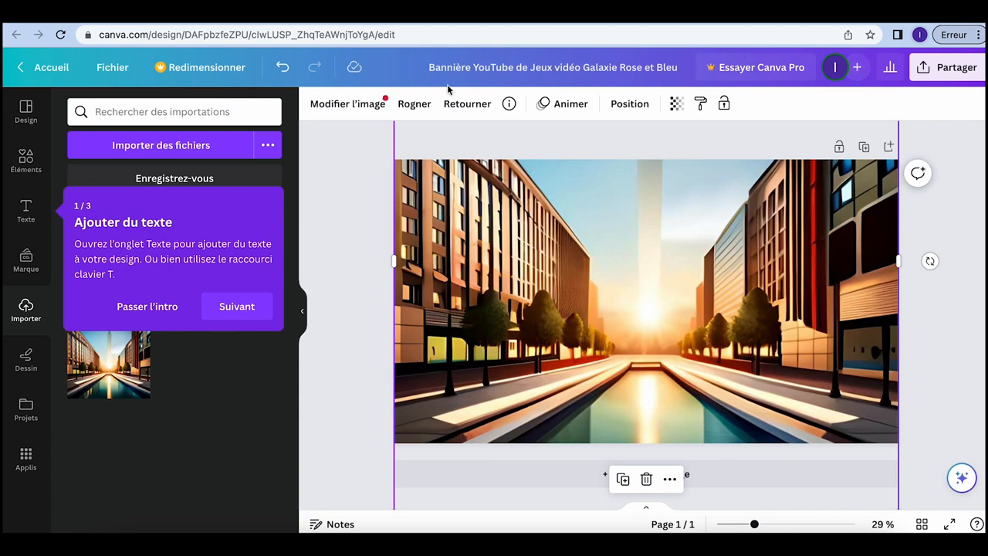
left_click(159, 305)
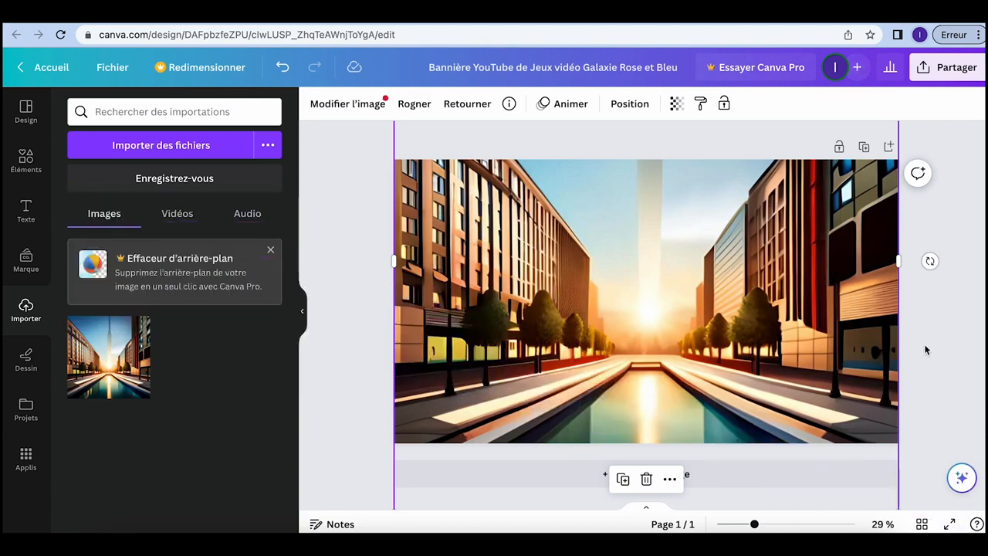
left_click(934, 69)
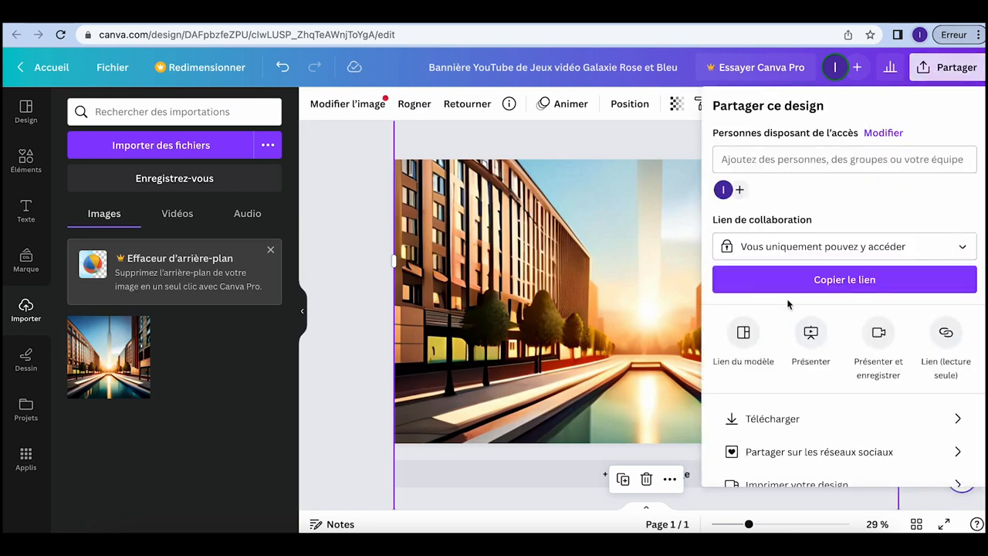
Step: Export the banner as a 2560 × 1440 PNG file
left_click(785, 418)
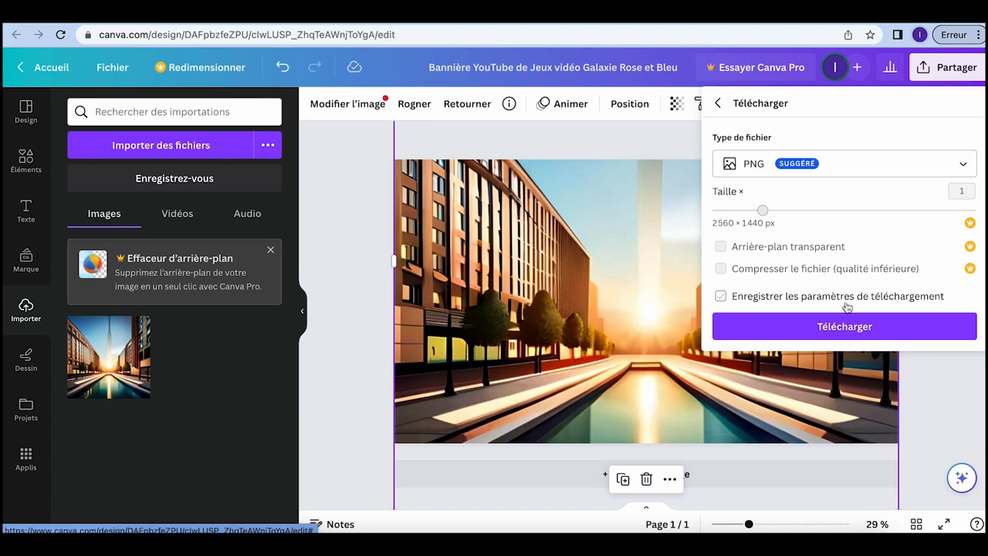
left_click(844, 326)
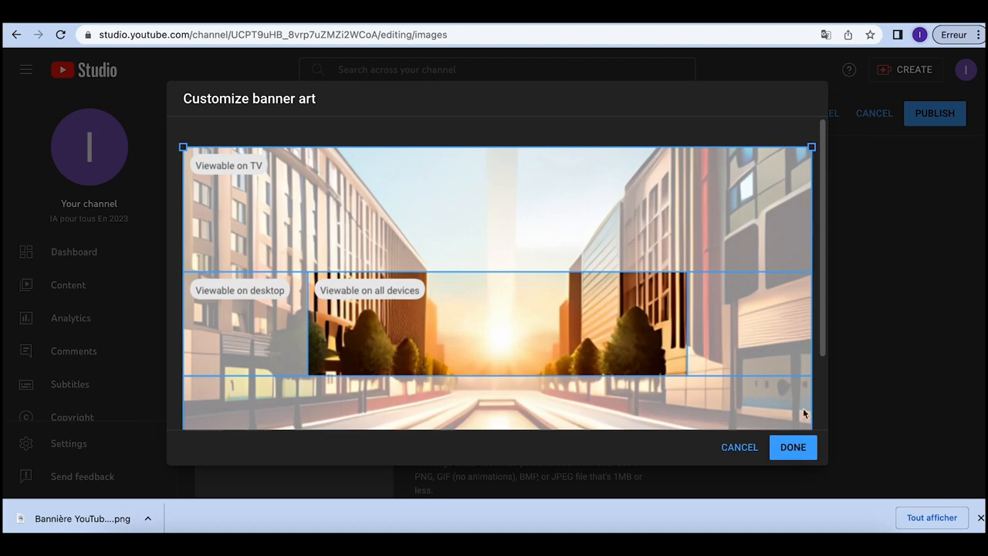
Step: Accept the default banner crop and review the new banner's device previews on the Branding page
left_click(787, 448)
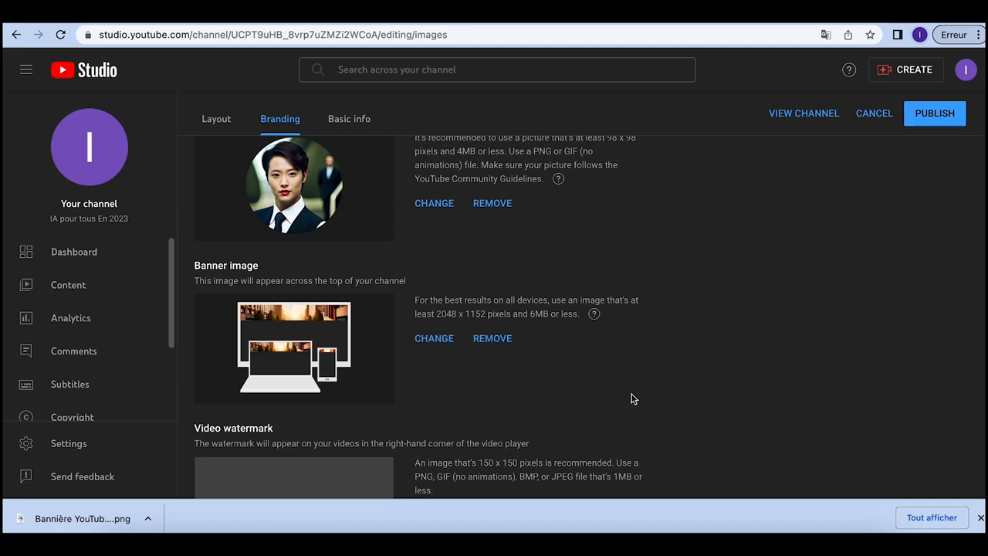
scroll(633, 398, "down", 2)
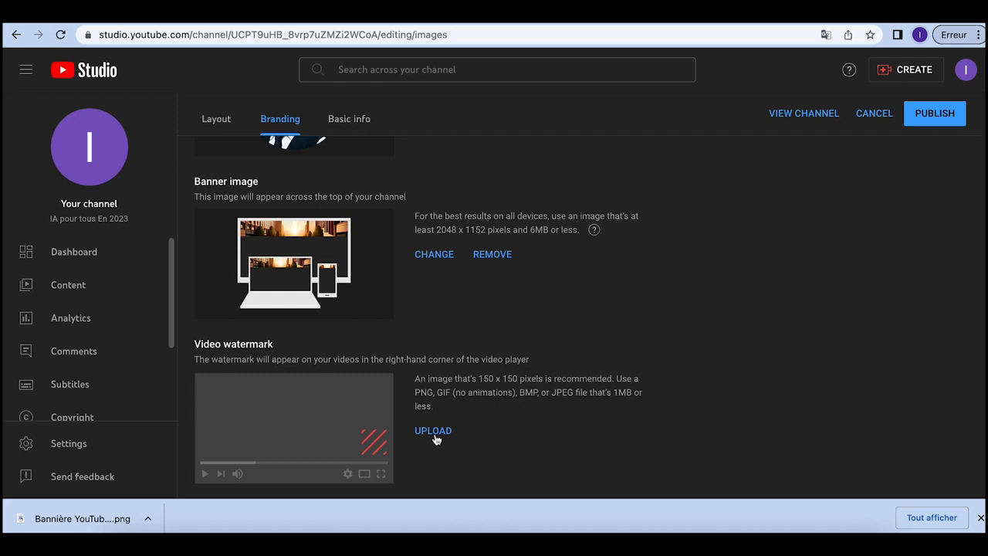
scroll(557, 443, "up", 3)
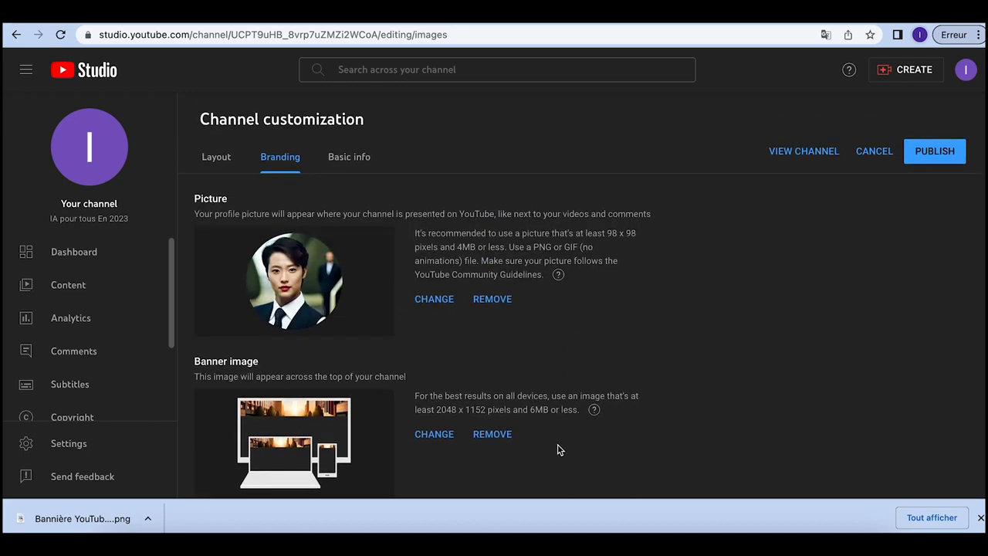
Step: Show the channel's Basic info with its empty Description field, then open a new browser tab
left_click(352, 158)
scroll(338, 297, "down", 1)
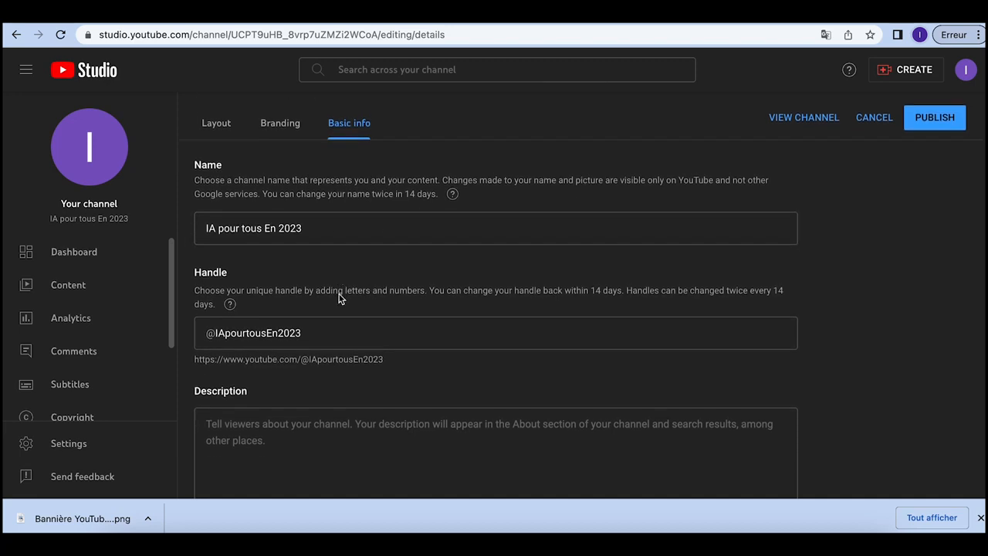
scroll(340, 299, "down", 2)
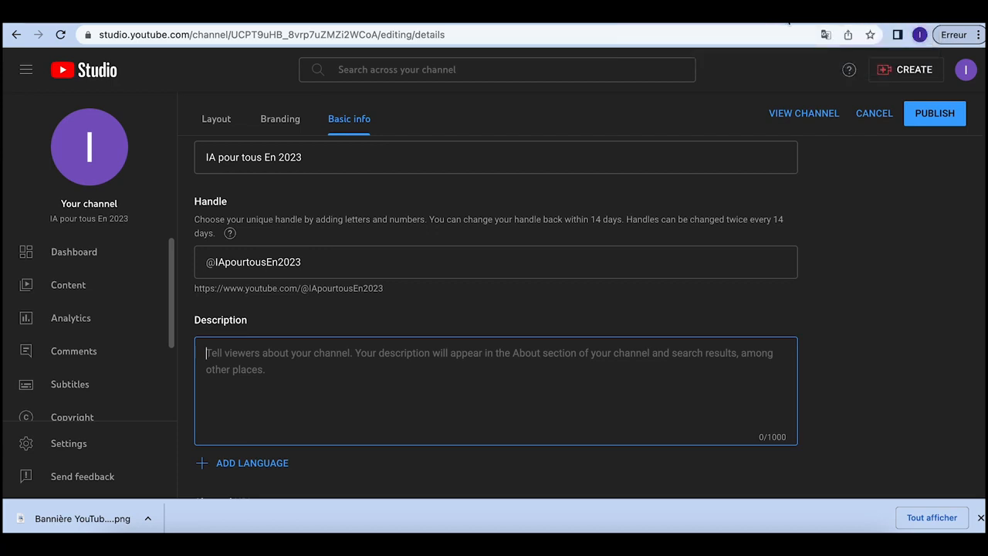
key("ctrl+t")
Step: Search 'bard goog', ask Bard for a French channel description with 10 hashtags, and select the reply
type("bar")
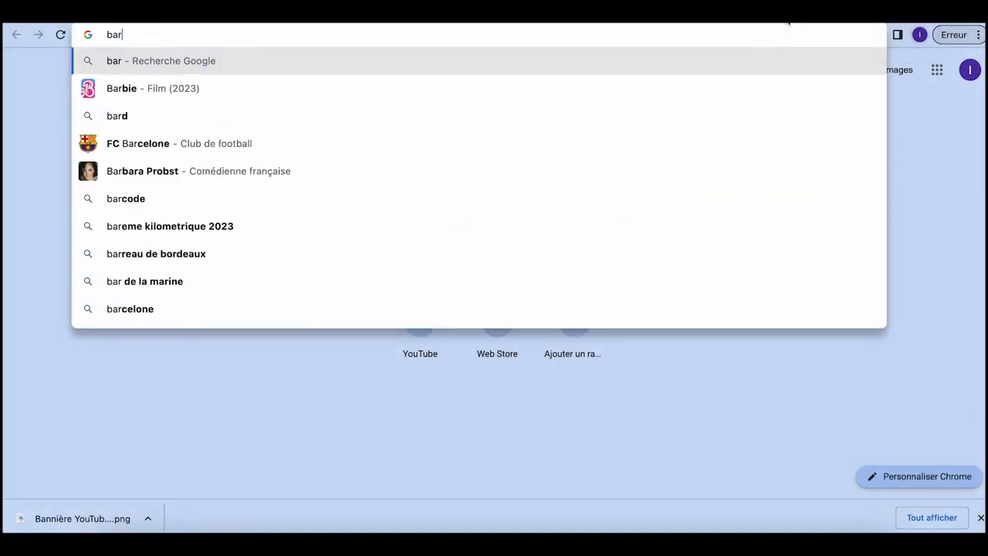
type("d goog")
key("Return")
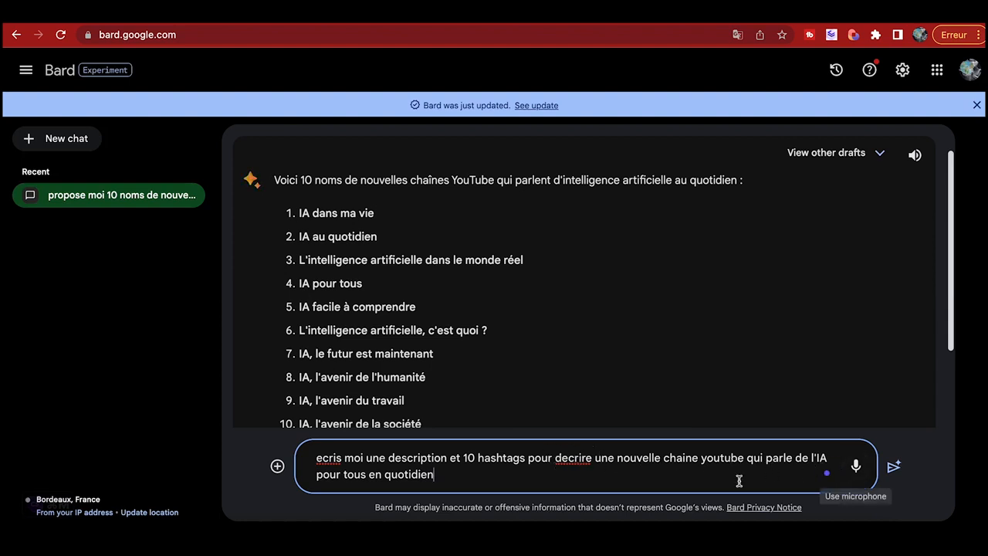
key("Return")
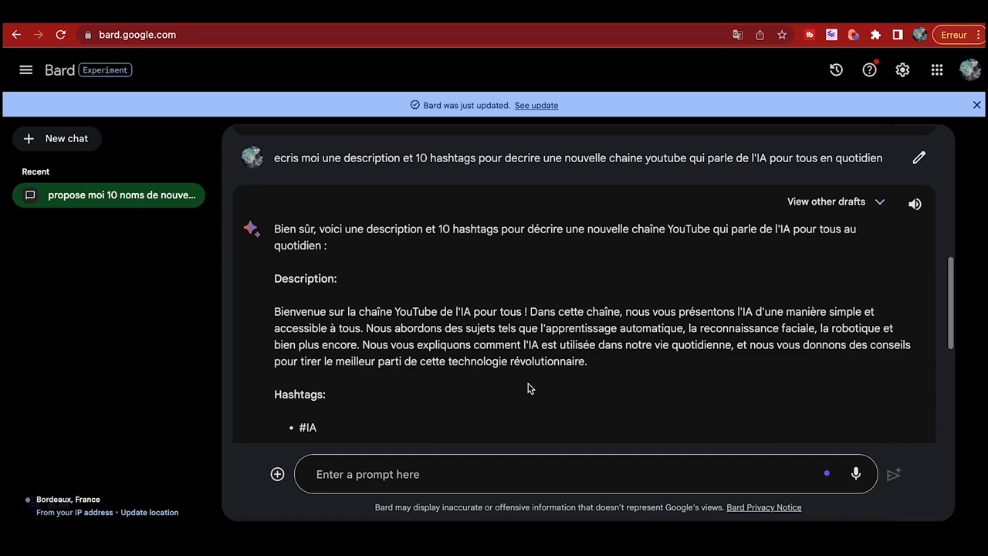
scroll(530, 388, "down", 5)
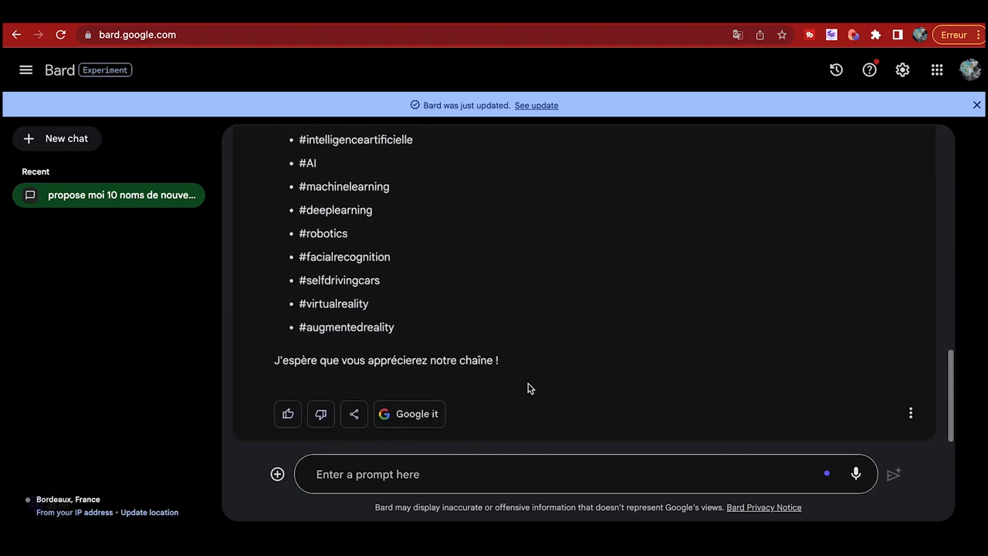
scroll(529, 388, "up", 5)
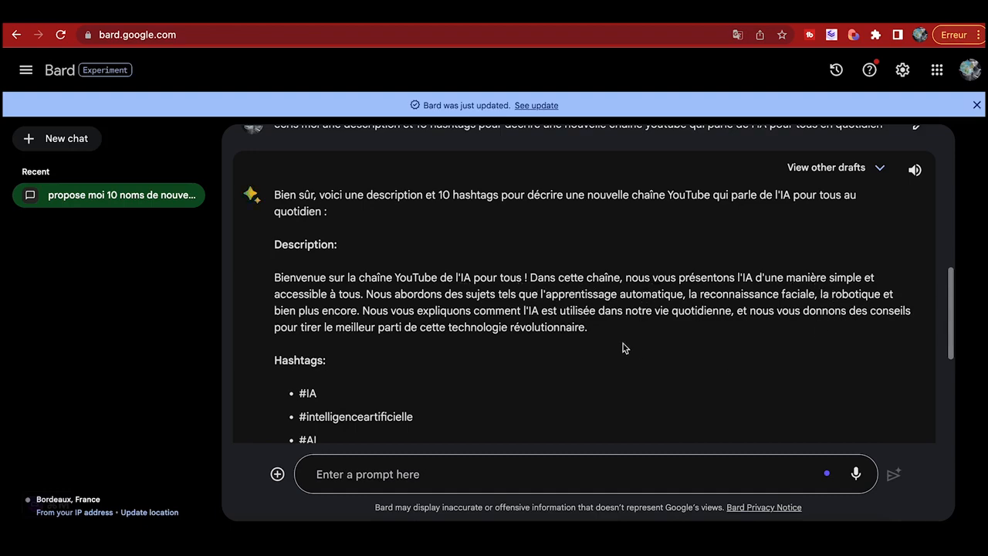
scroll(558, 392, "down", 2)
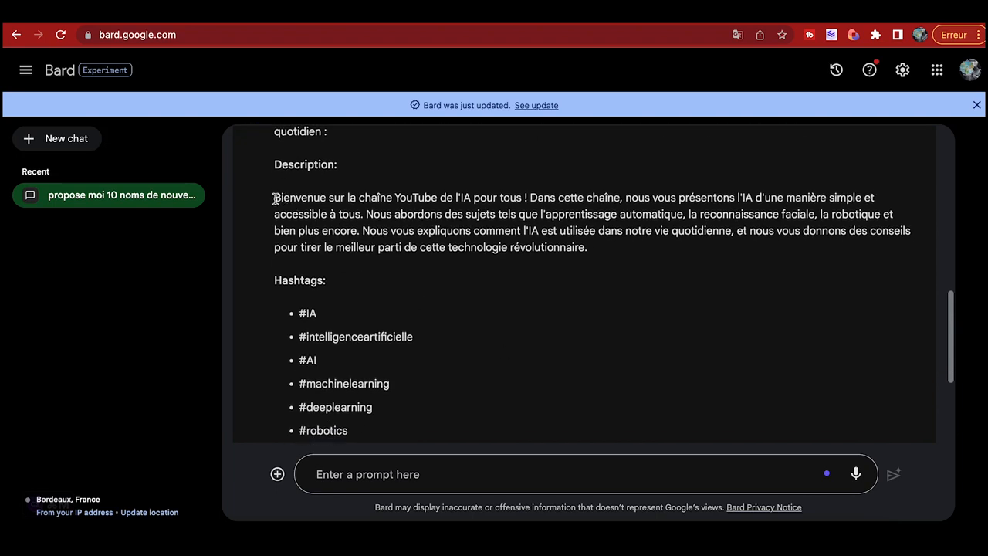
left_click_drag(274, 199, 509, 386)
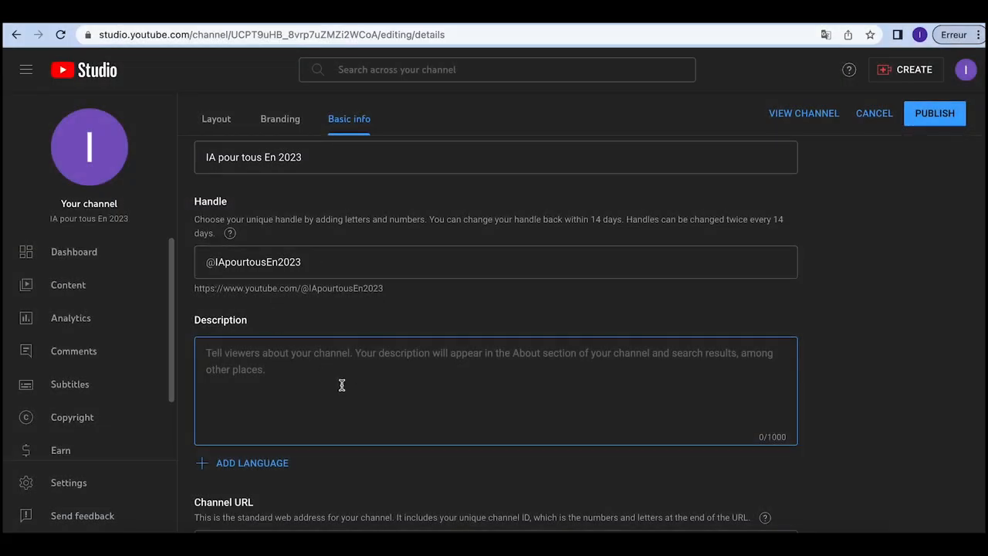
Step: Paste Bard's text into the channel Description and delete the 'Hashtags:' heading line
key("ctrl+v")
scroll(370, 446, "down", 1)
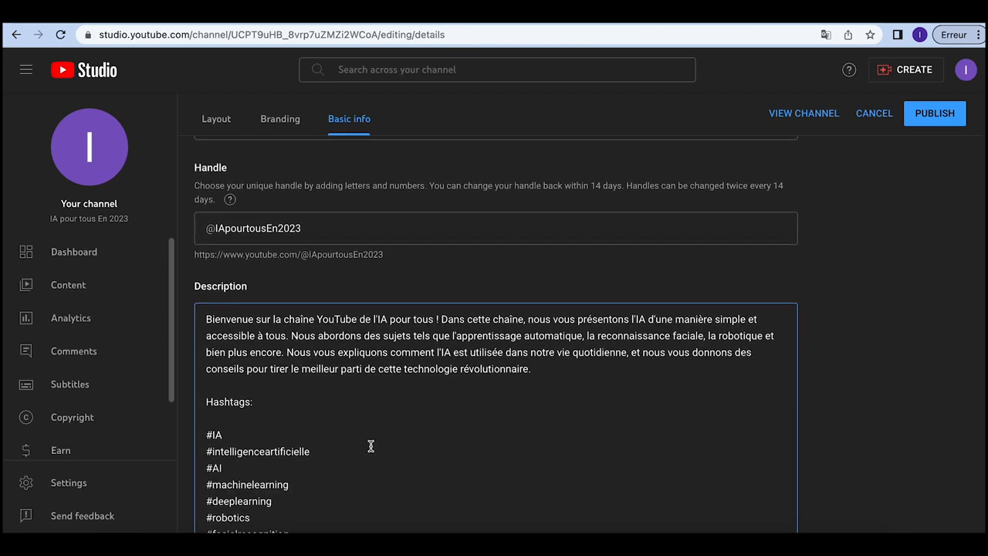
left_click_drag(257, 417, 239, 391)
key("BackSpace")
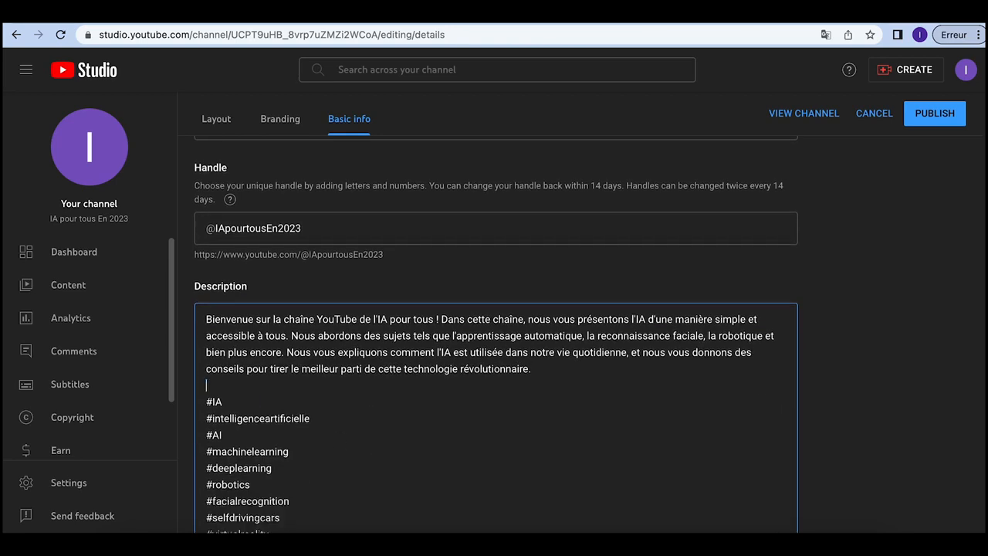
Step: Publish the new channel description, then view the channel's empty Content list via Dashboard
scroll(387, 390, "up", 2)
scroll(386, 391, "down", 5)
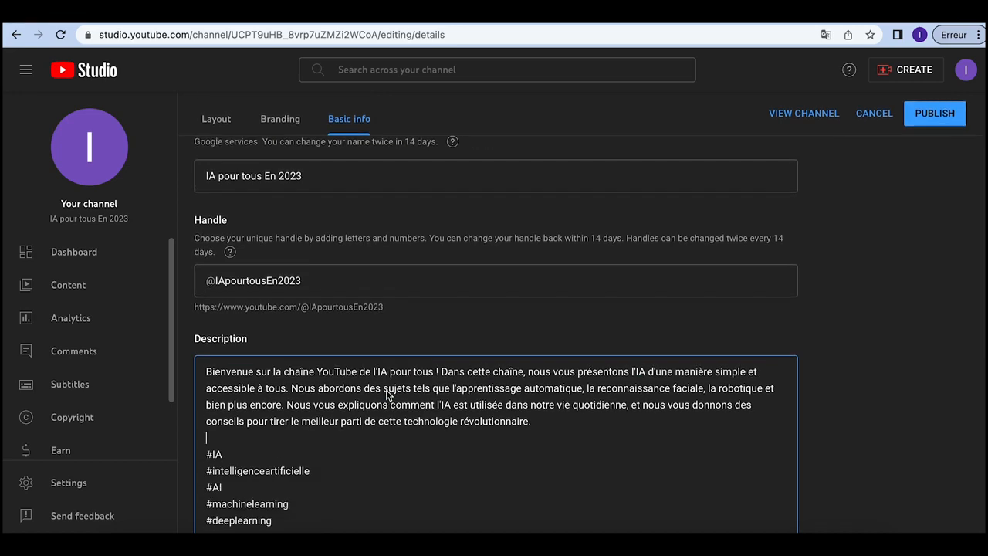
scroll(387, 390, "down", 1)
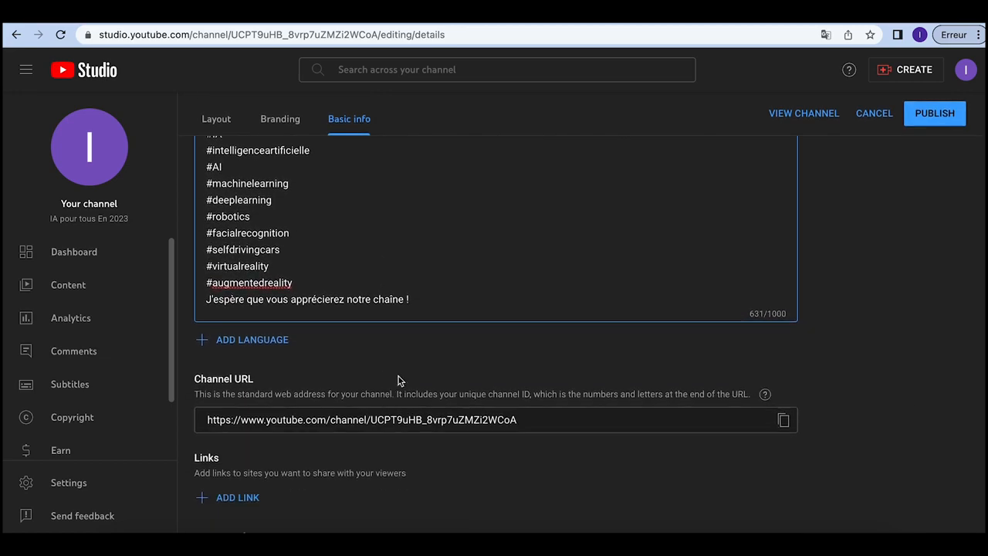
scroll(433, 375, "down", 3)
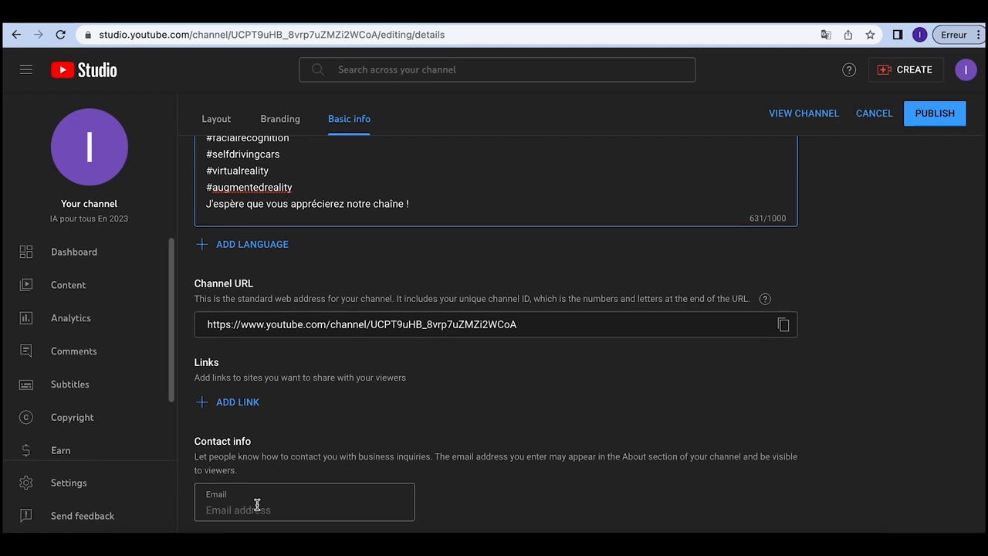
scroll(842, 346, "up", 5)
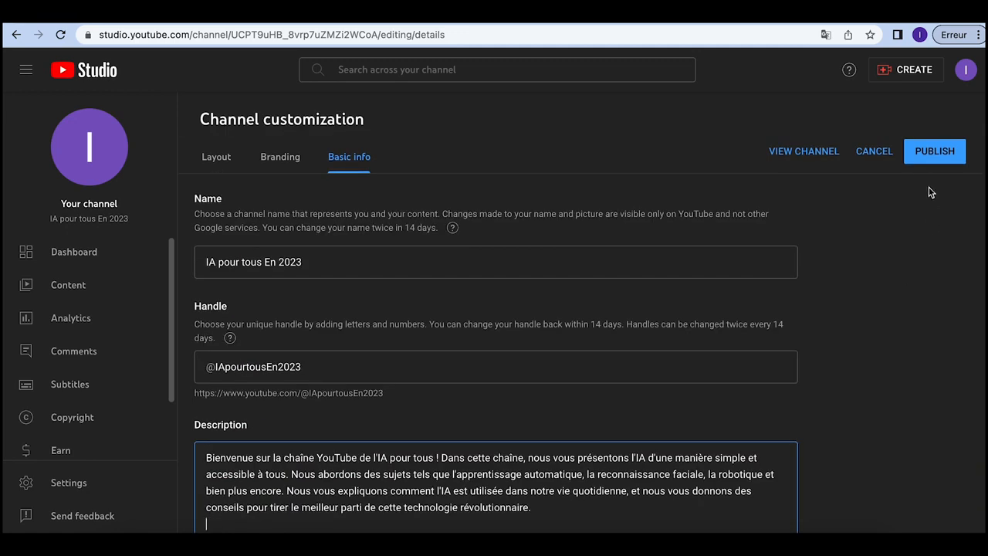
left_click(926, 153)
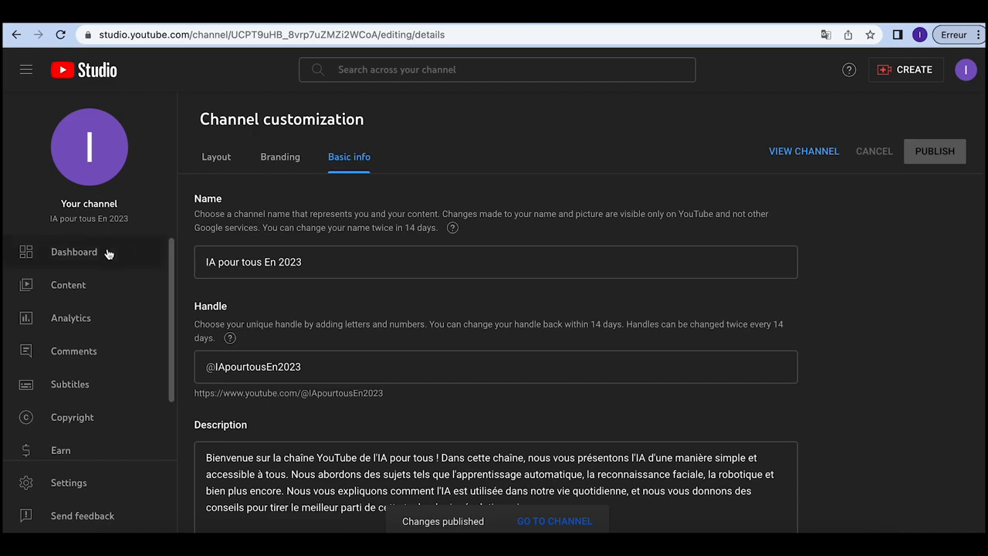
left_click(76, 251)
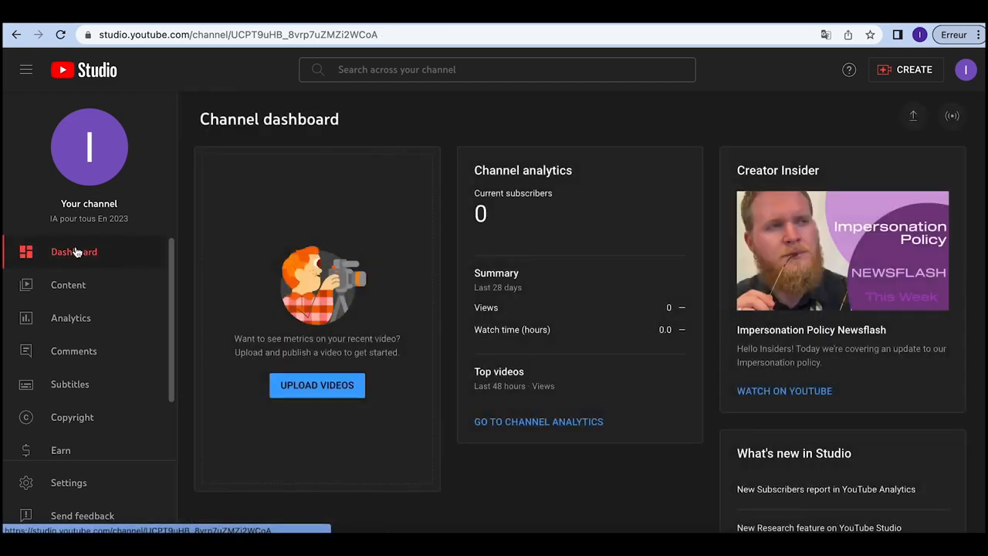
left_click(81, 289)
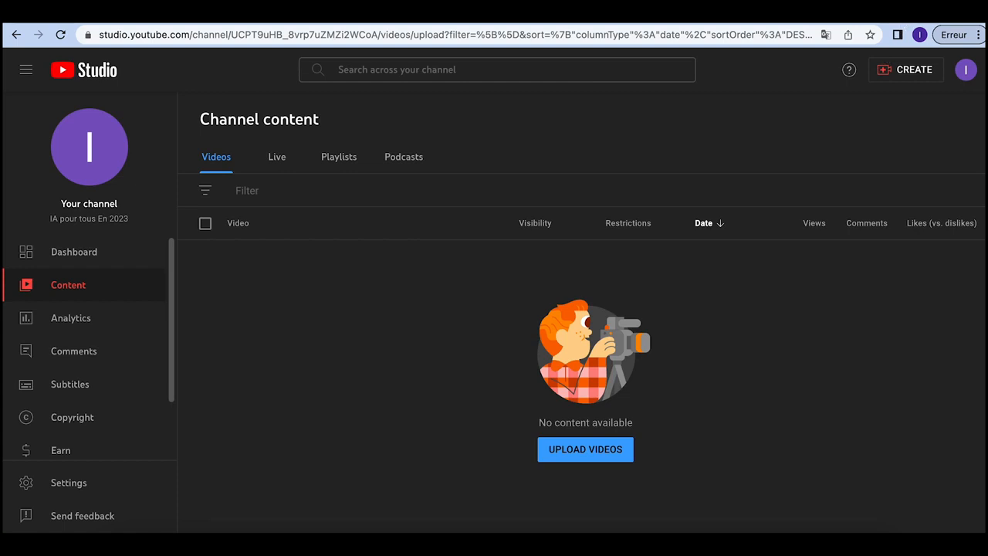
Step: Search Google for 'shortmake' in a new tab and open the 'ShortMake : Create videos with AI' site
key("ctrl+t")
type("sm")
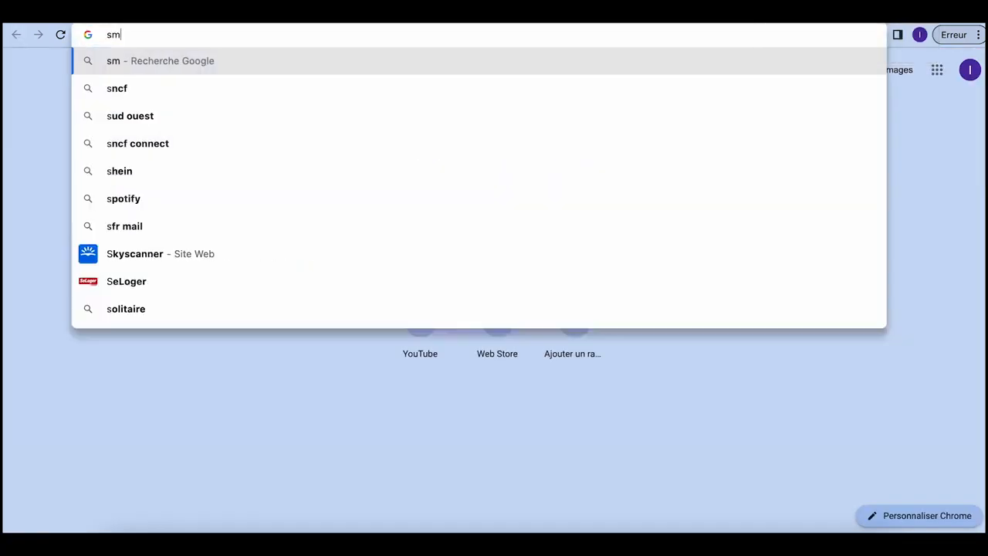
type("art")
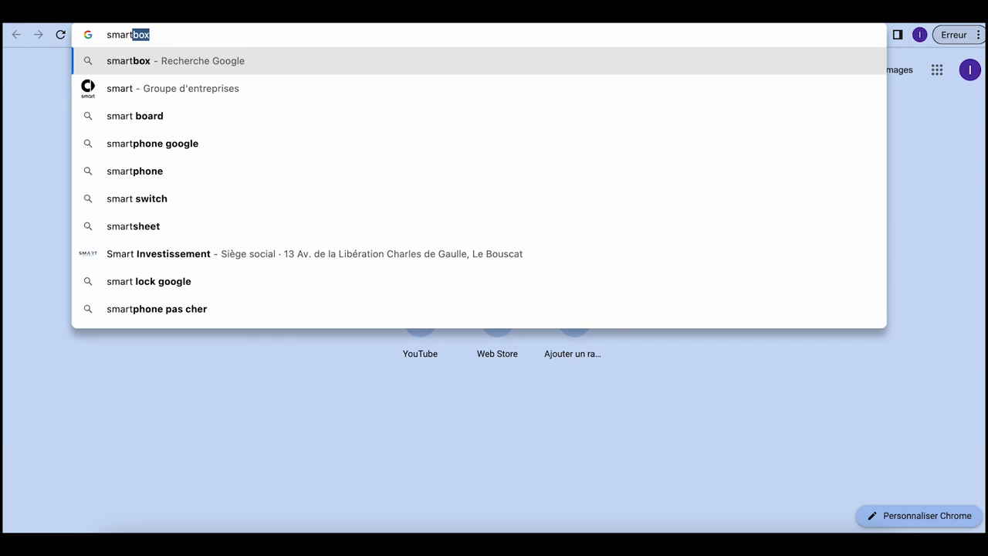
key("BackSpace")
key("BackSpace")
key("BackSpace")
key("BackSpace")
key("BackSpace")
type("h")
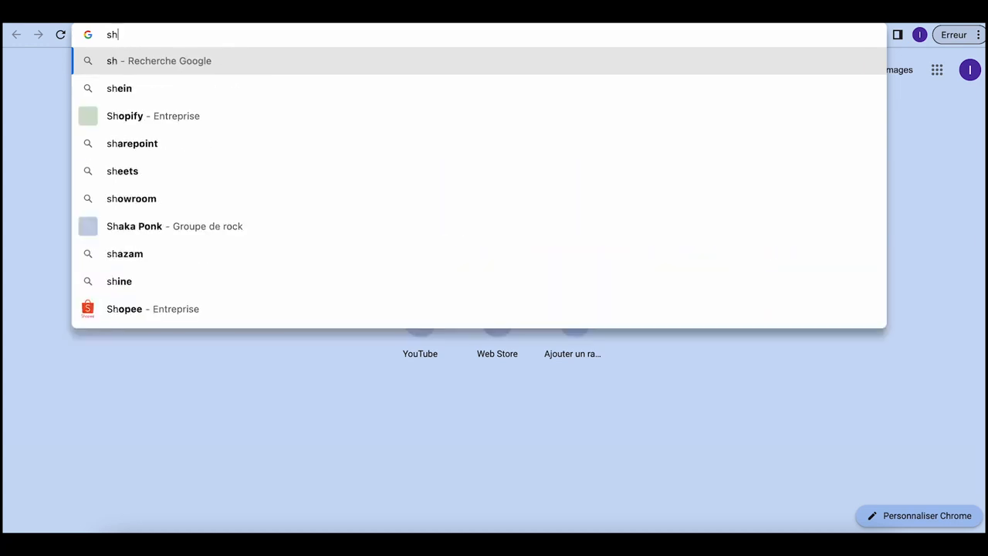
type("ortmake")
key("Return")
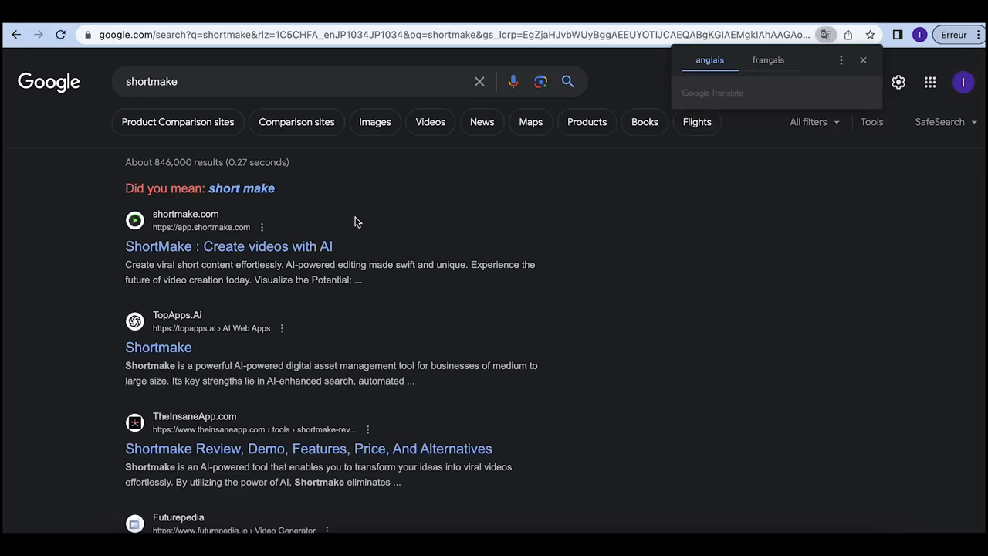
left_click(292, 247)
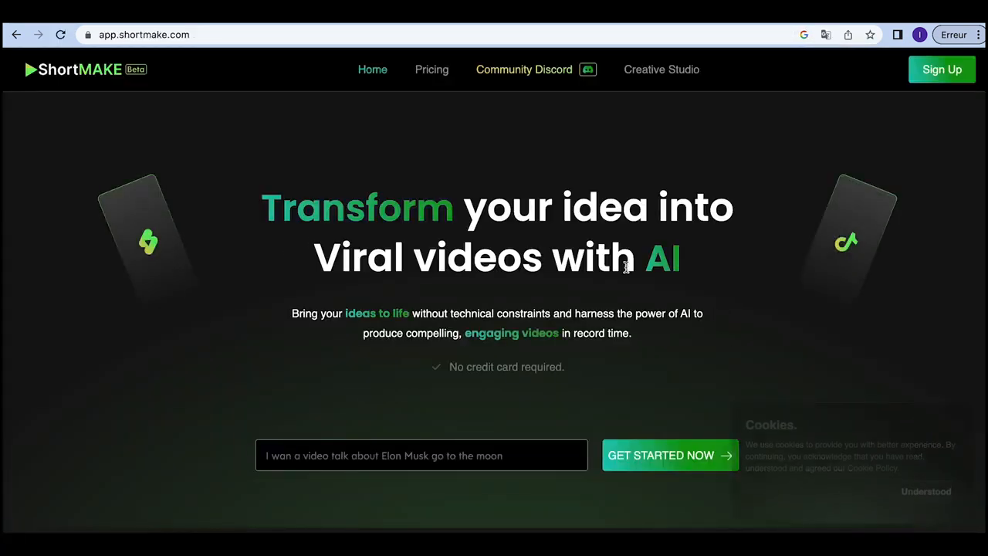
Step: Sign in to ShortMake with the channel's Google account and start a new project, dismissing the tip
left_click(663, 455)
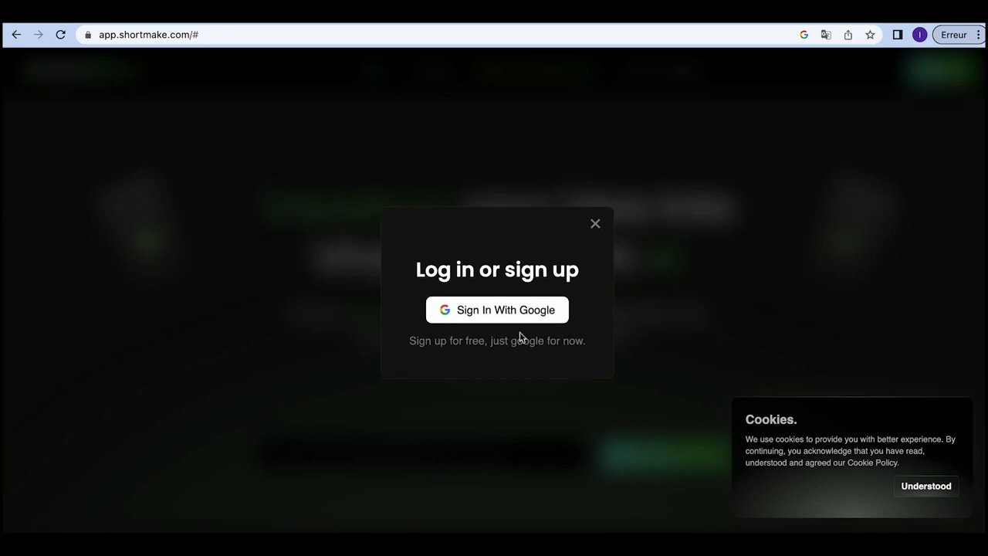
left_click(486, 311)
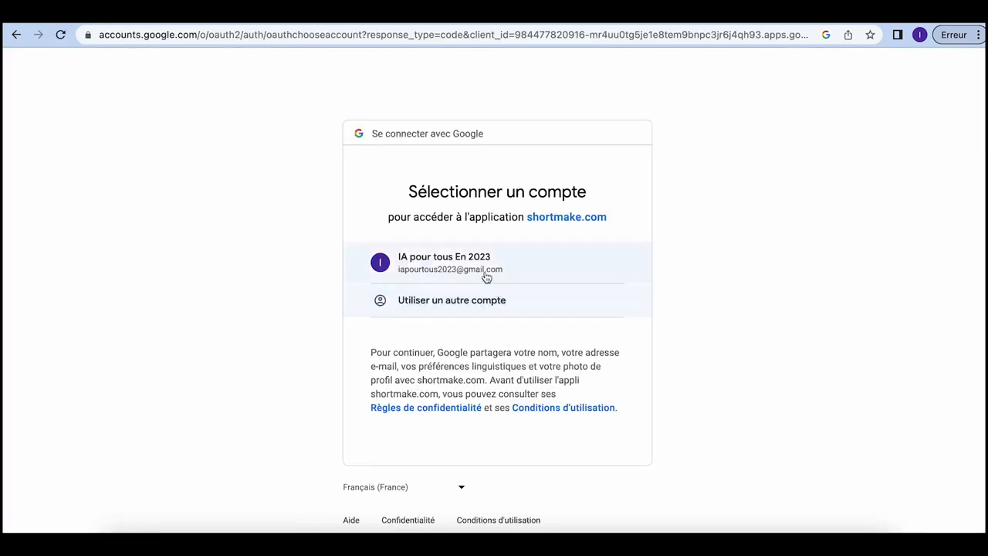
left_click(484, 272)
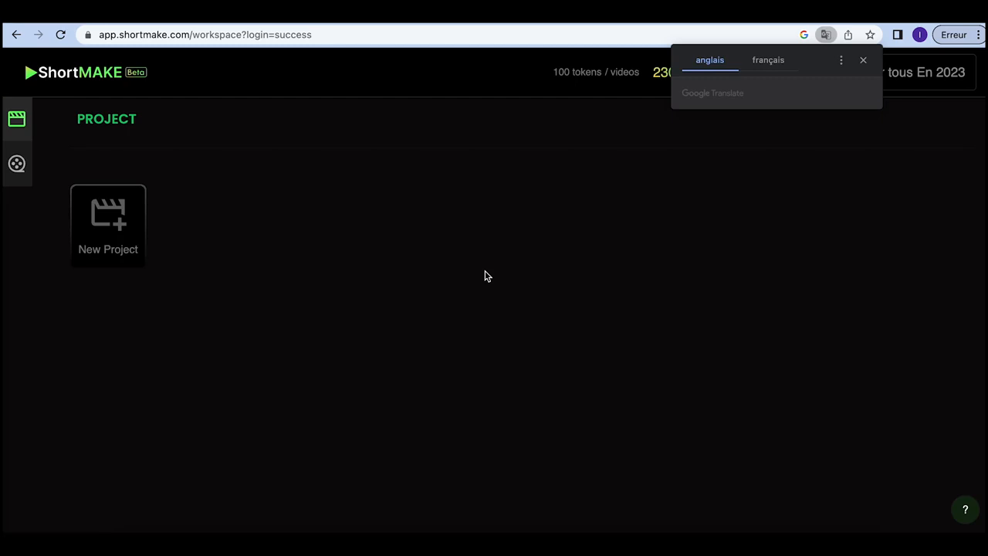
left_click(863, 63)
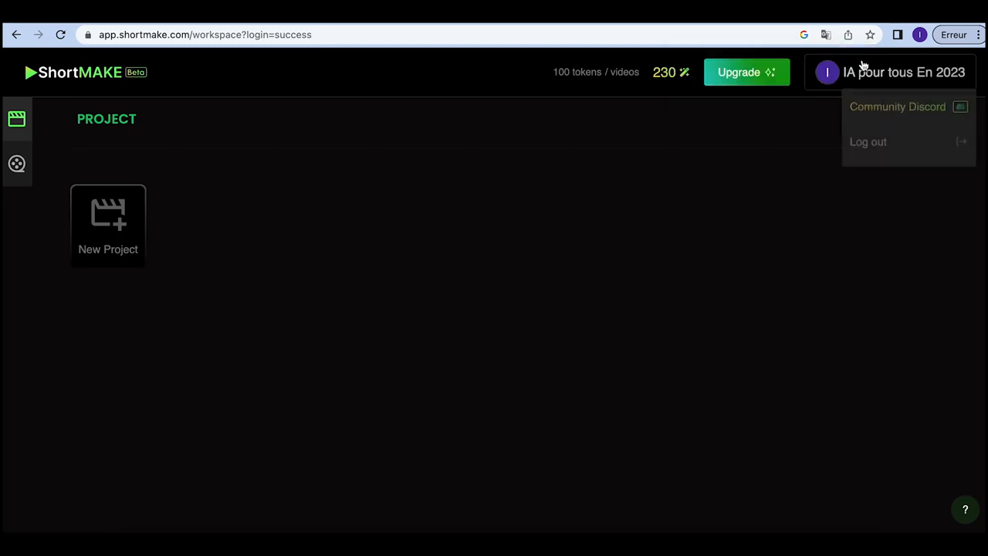
left_click(112, 223)
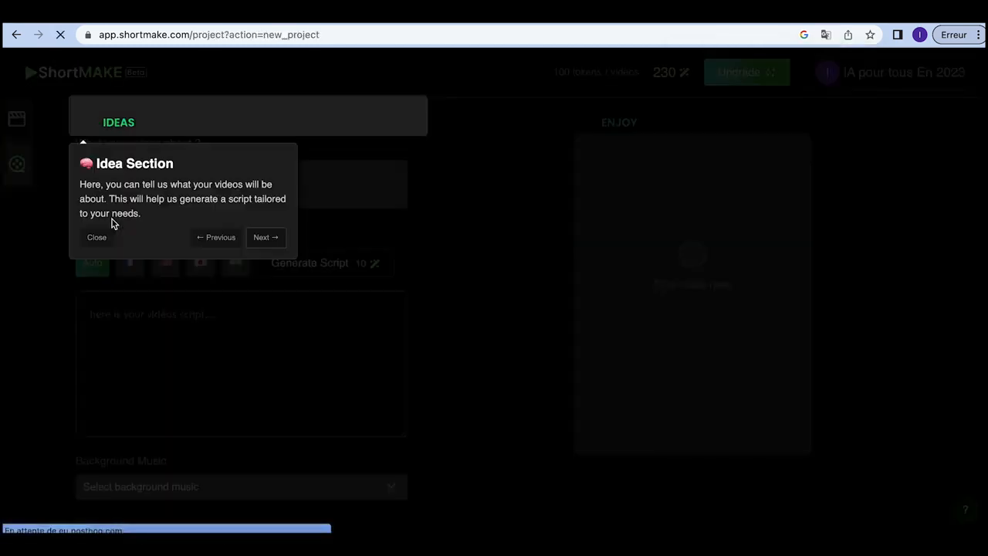
left_click(98, 237)
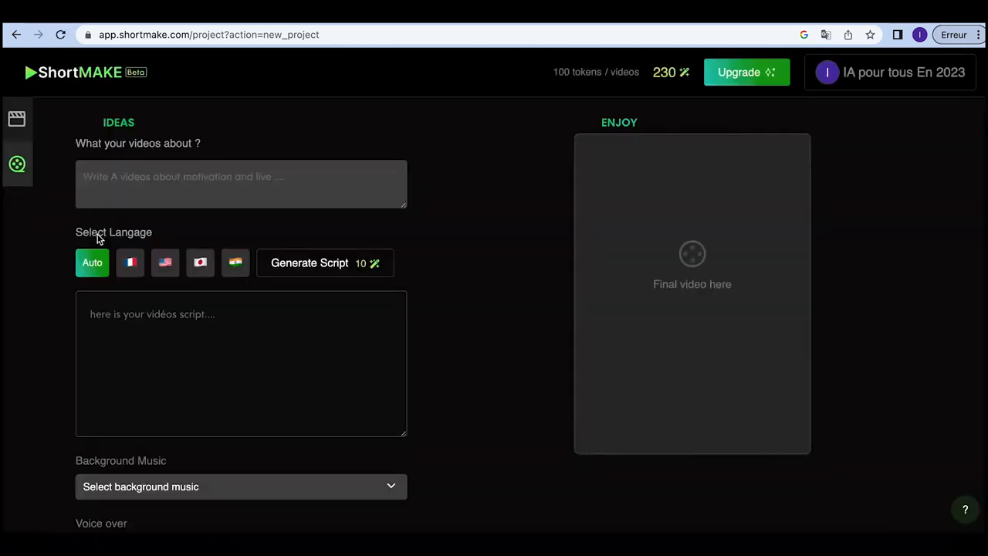
Step: Generate a French script from the idea introducing an AI YouTube channel
left_click(177, 177)
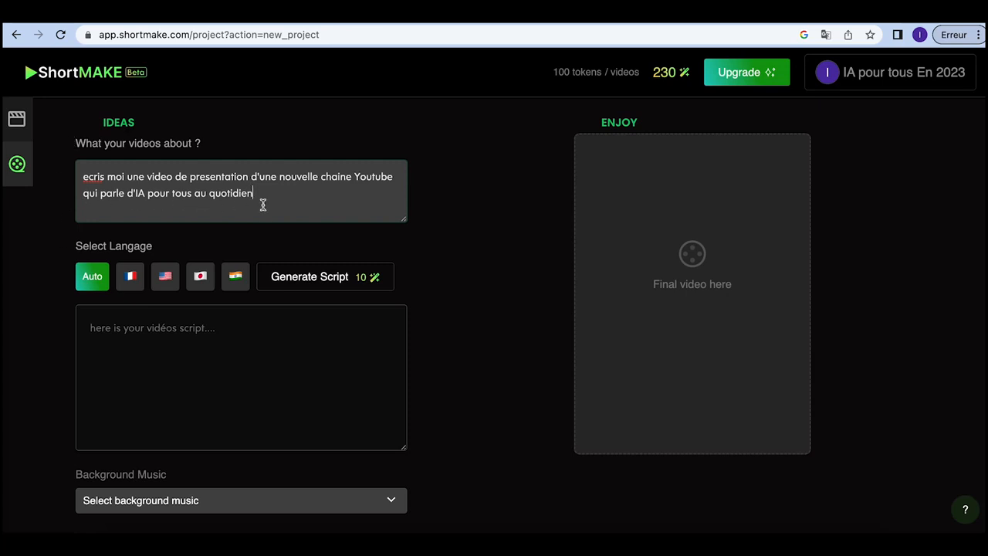
left_click(131, 276)
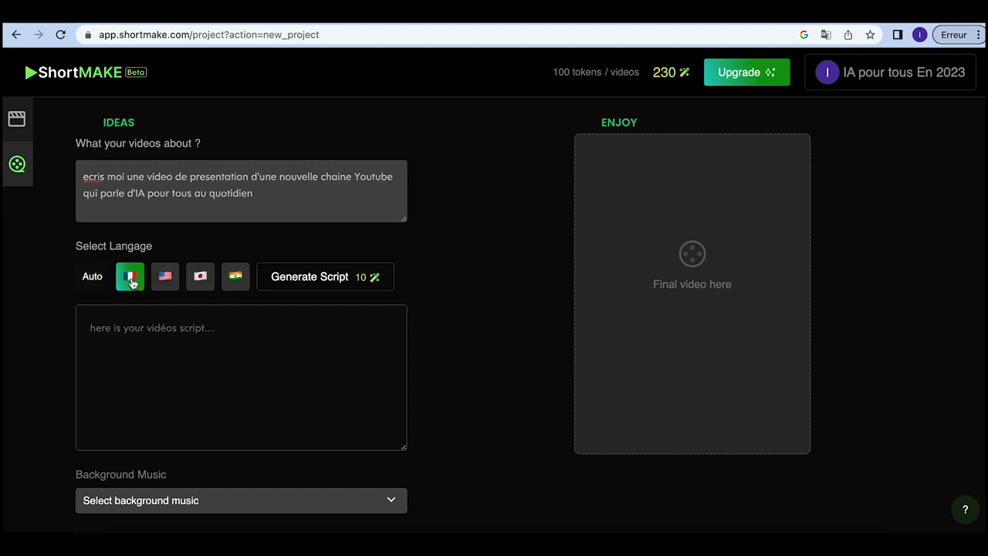
left_click(313, 282)
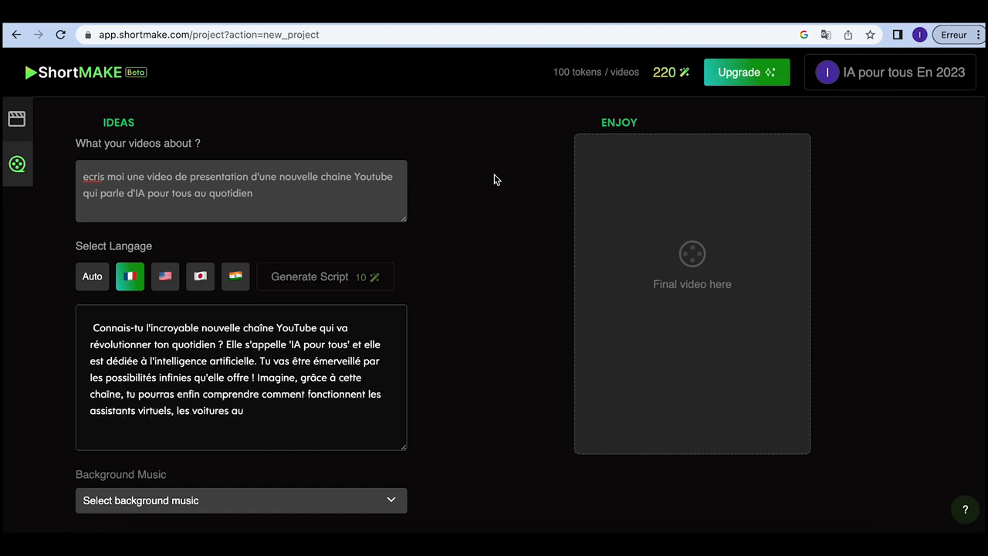
Step: Add 'Experience motivation' background music and start generating the video
scroll(494, 179, "down", 3)
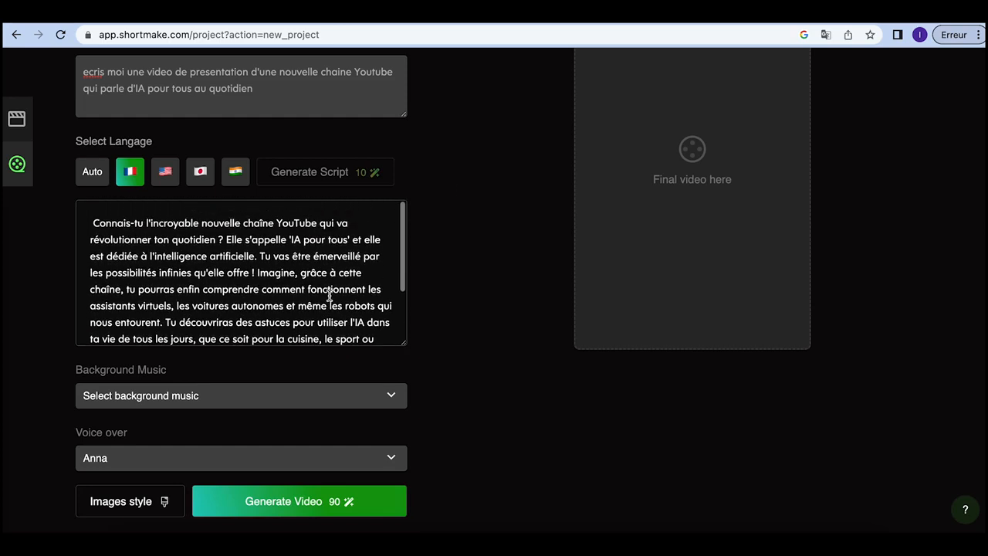
left_click(393, 399)
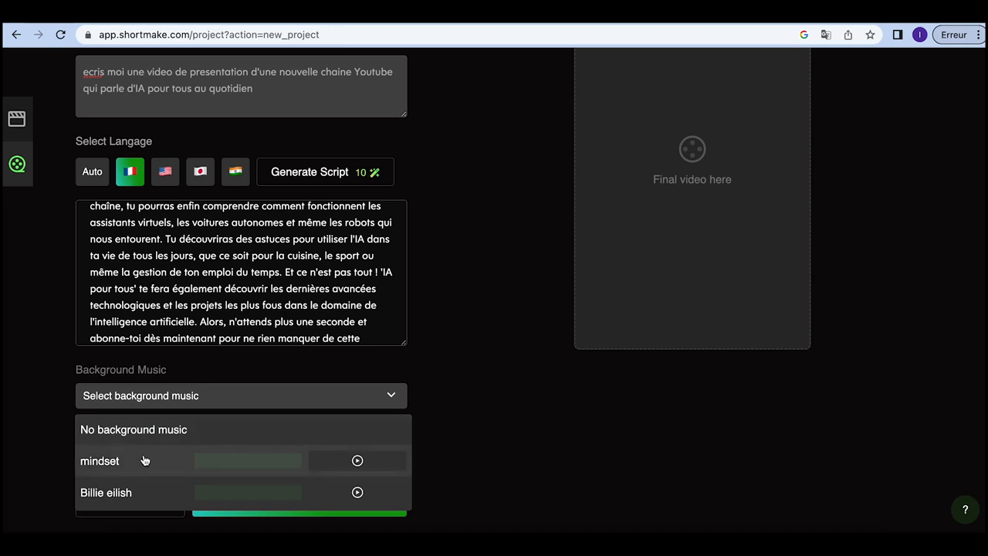
scroll(154, 465, "down", 3)
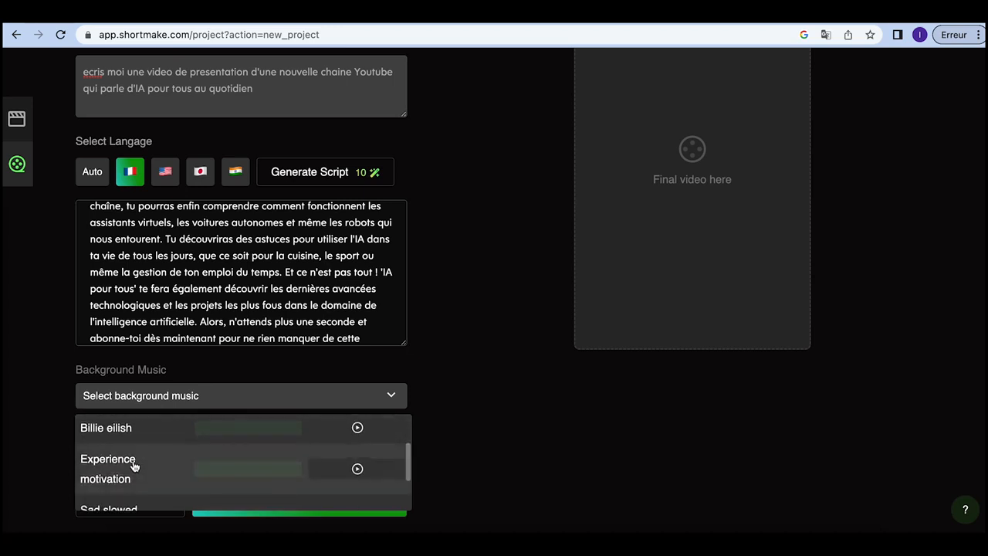
left_click(132, 465)
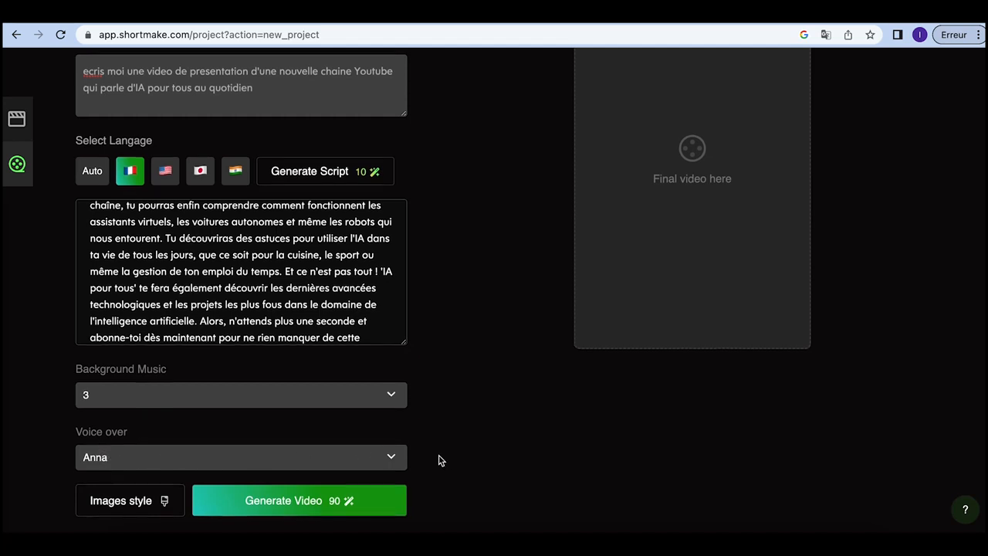
scroll(327, 298, "down", 2)
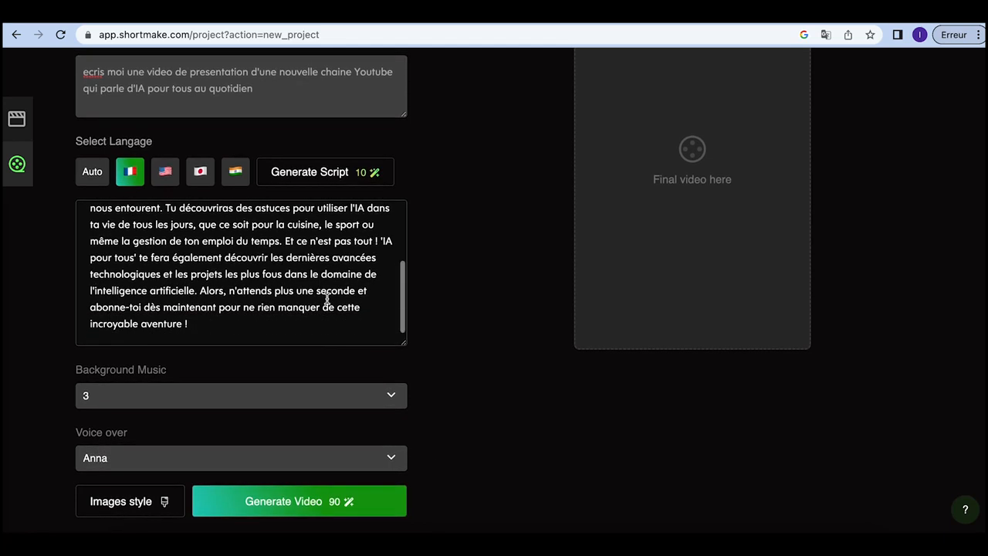
left_click(327, 503)
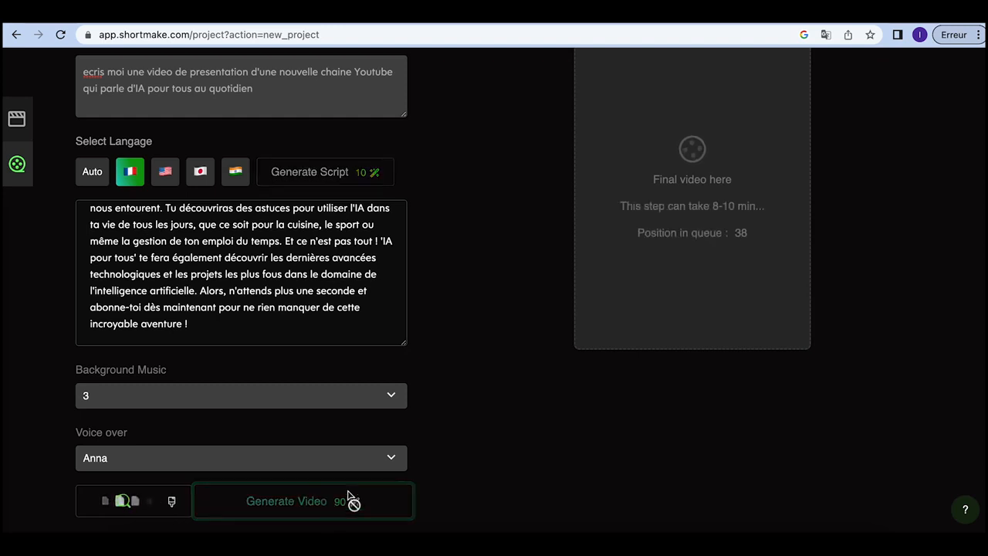
scroll(484, 394, "up", 3)
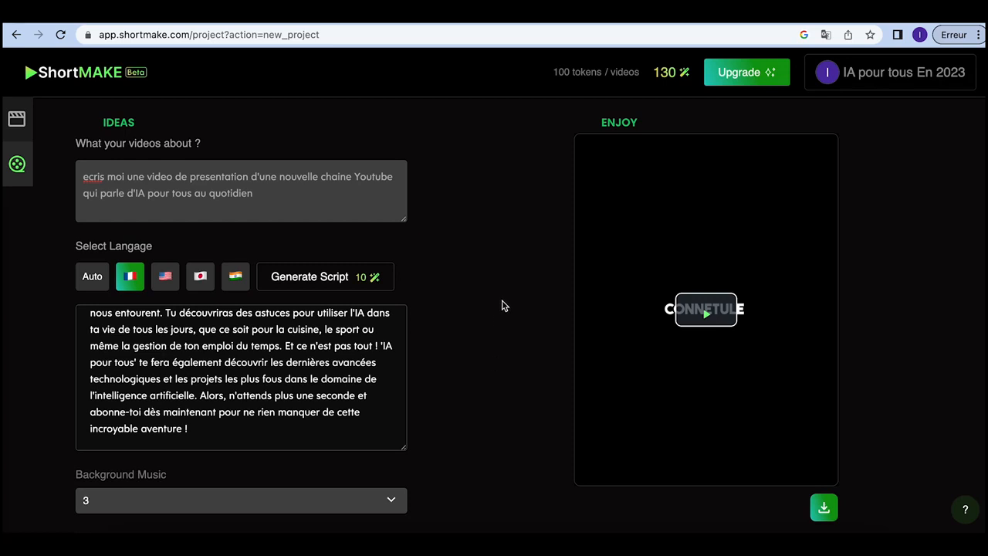
Step: Play and pause the generated video preview, then download it as an MP4
left_click(707, 318)
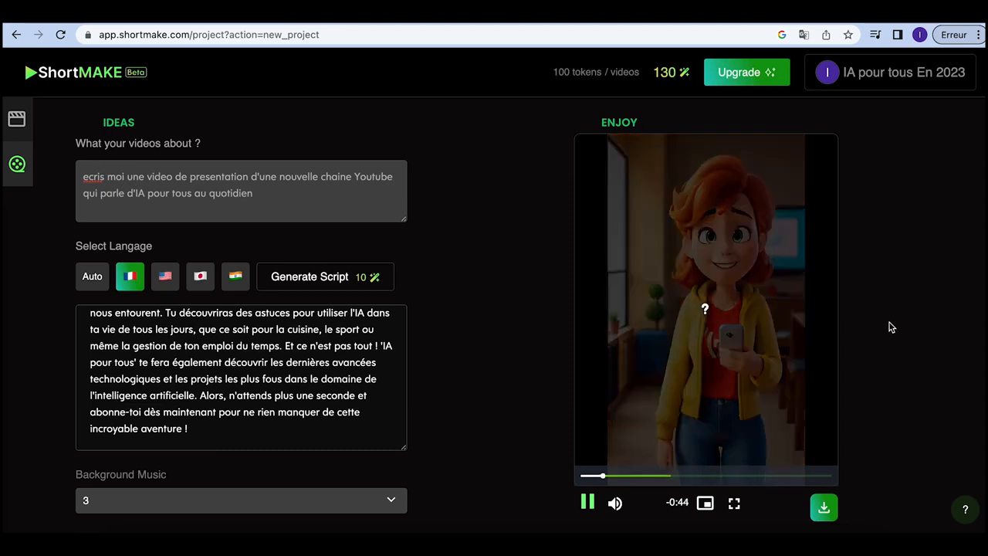
left_click(588, 502)
left_click(818, 508)
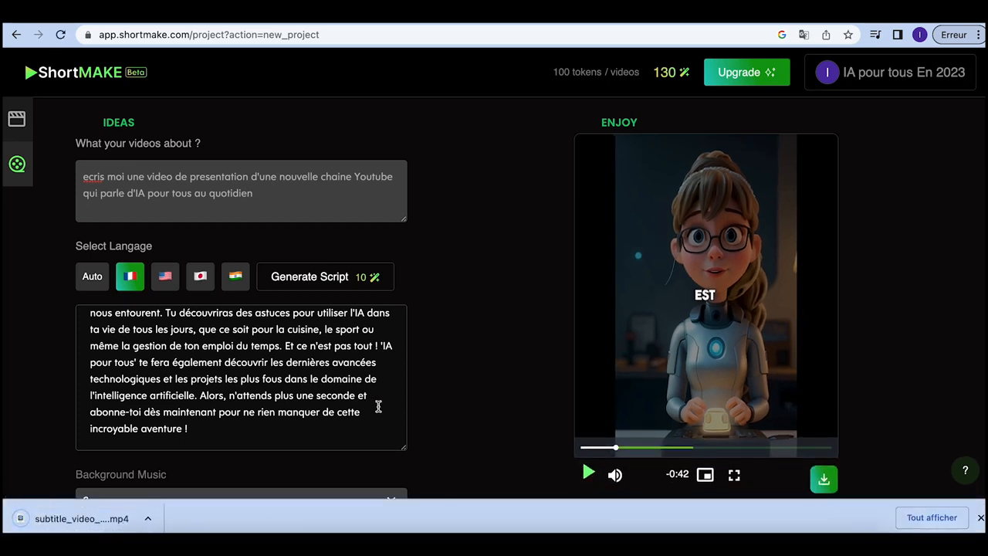
Step: Copy the entire generated script text and bring up the account menu
triple_click(319, 329)
left_click(511, 294)
left_click(876, 80)
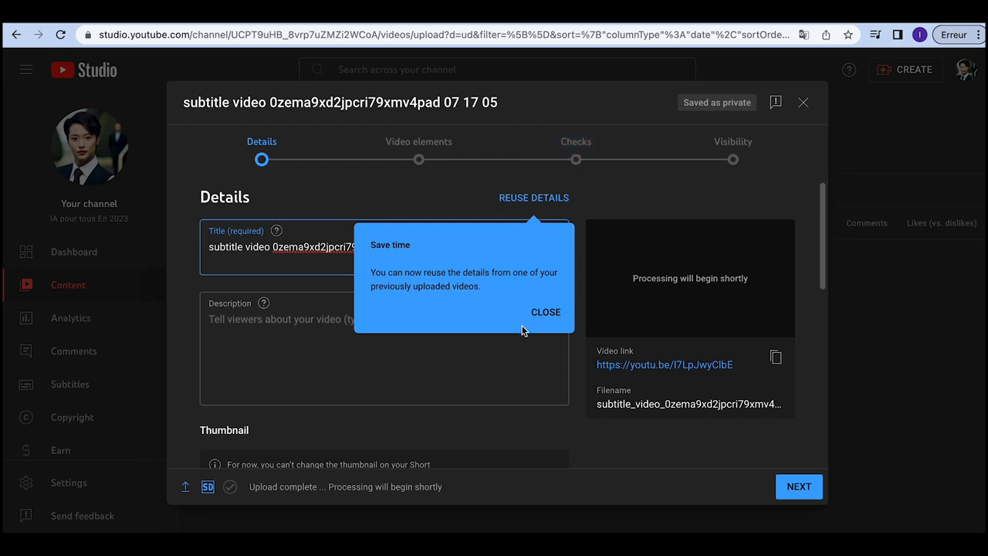
Step: Paste the script into the video description and reuse its first sentence as the title
left_click(538, 312)
left_click(338, 329)
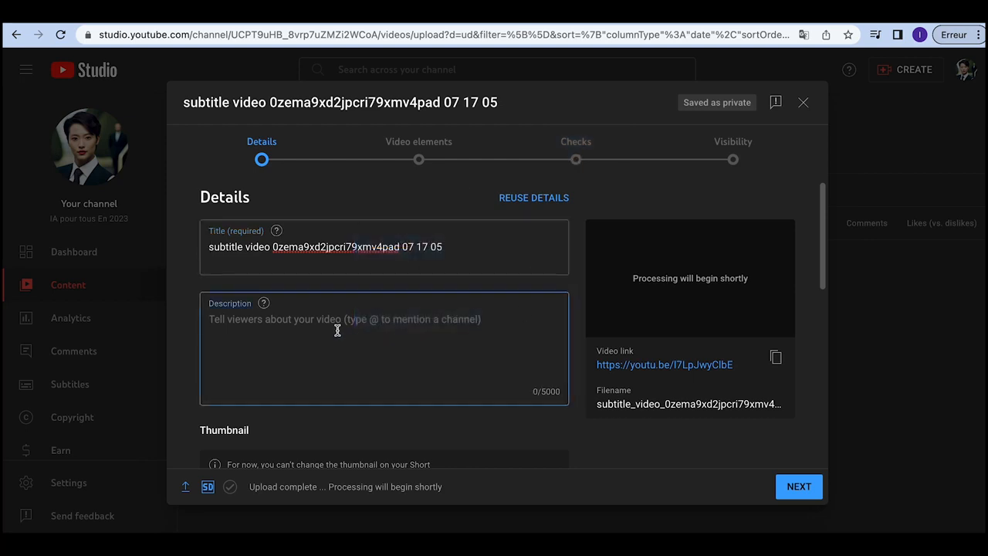
key("ctrl+v")
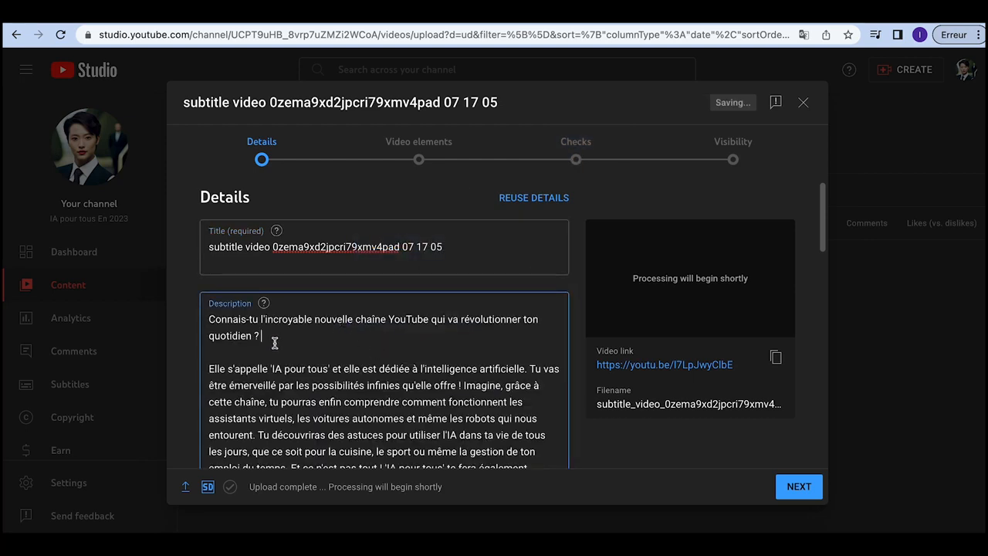
left_click_drag(273, 343, 206, 326)
key("ctrl+c")
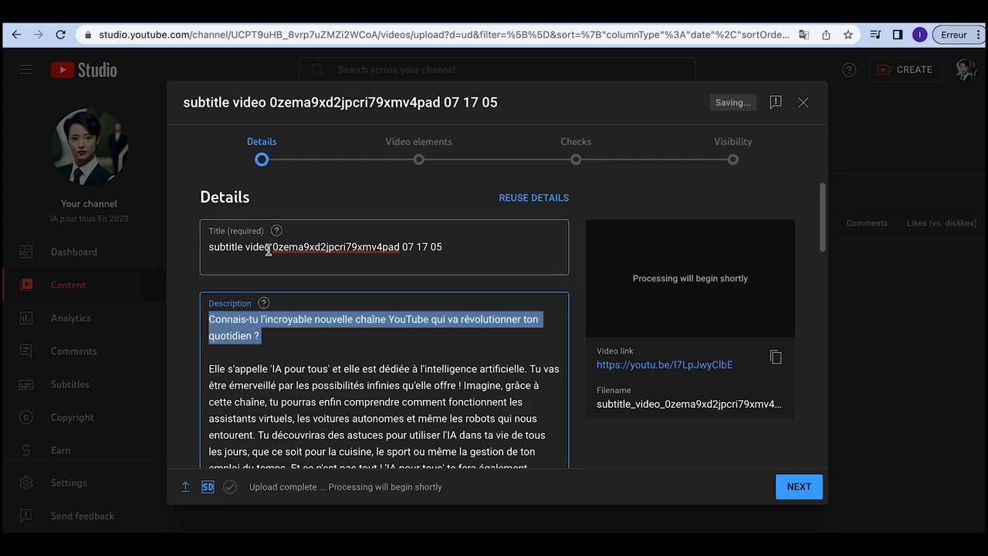
left_click(270, 249)
key("ctrl+a")
key("ctrl+v")
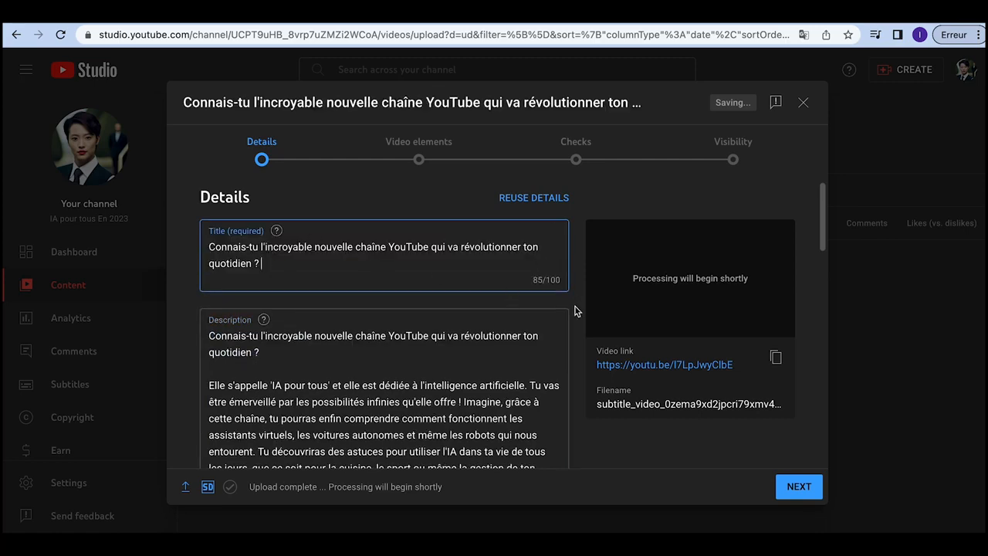
Step: Mark the video as not made for kids, review the extra settings, and advance to Video elements
scroll(575, 310, "down", 5)
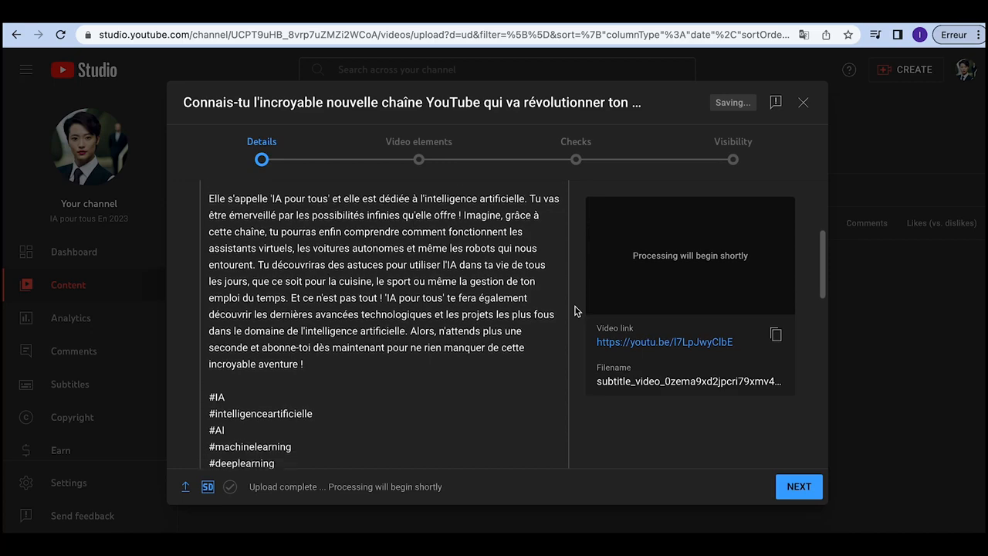
scroll(574, 310, "down", 8)
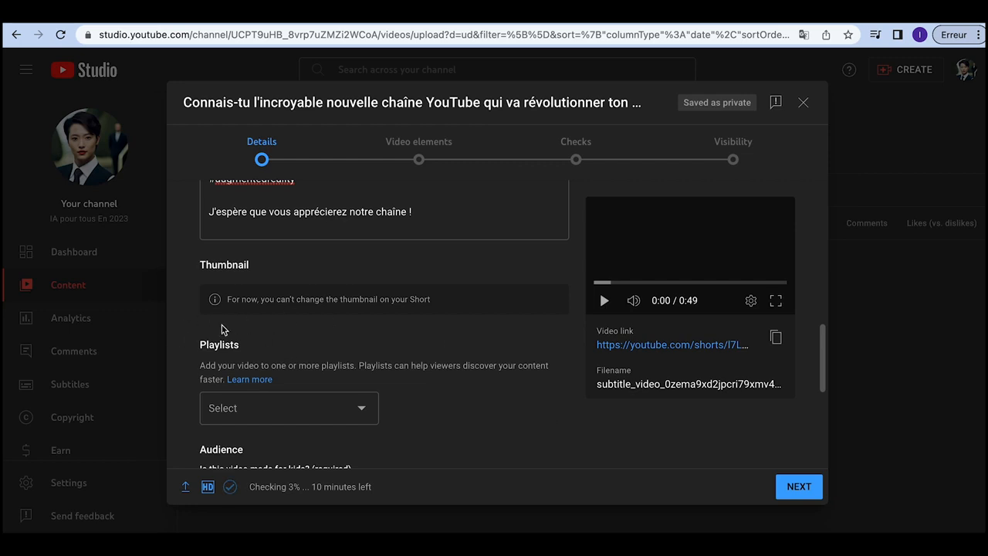
scroll(441, 415, "down", 3)
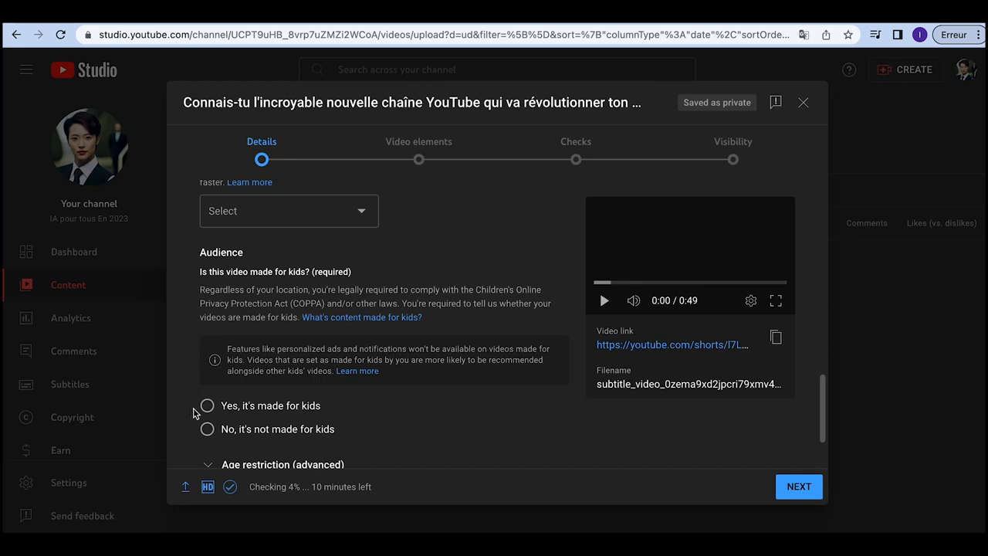
left_click(207, 430)
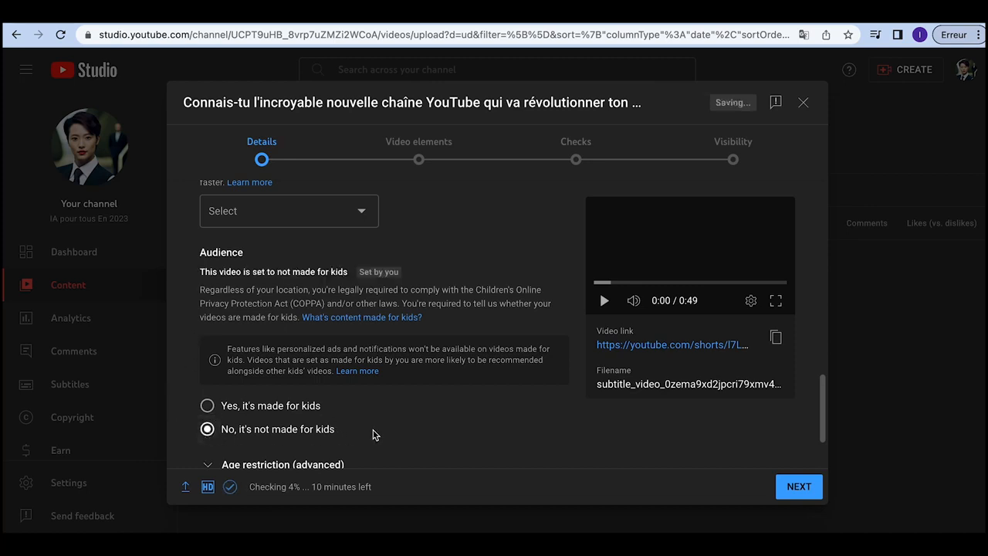
scroll(372, 434, "down", 2)
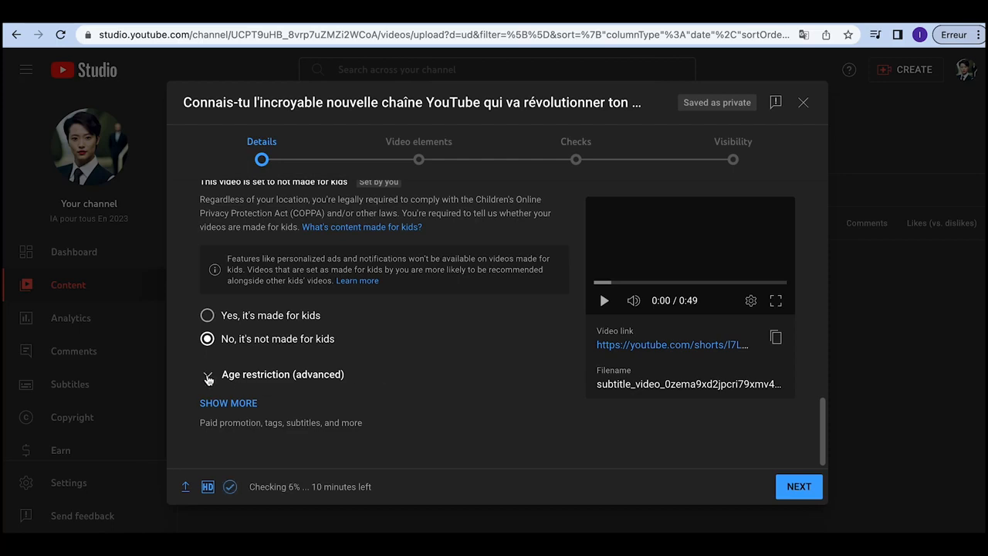
left_click(228, 403)
scroll(457, 398, "down", 5)
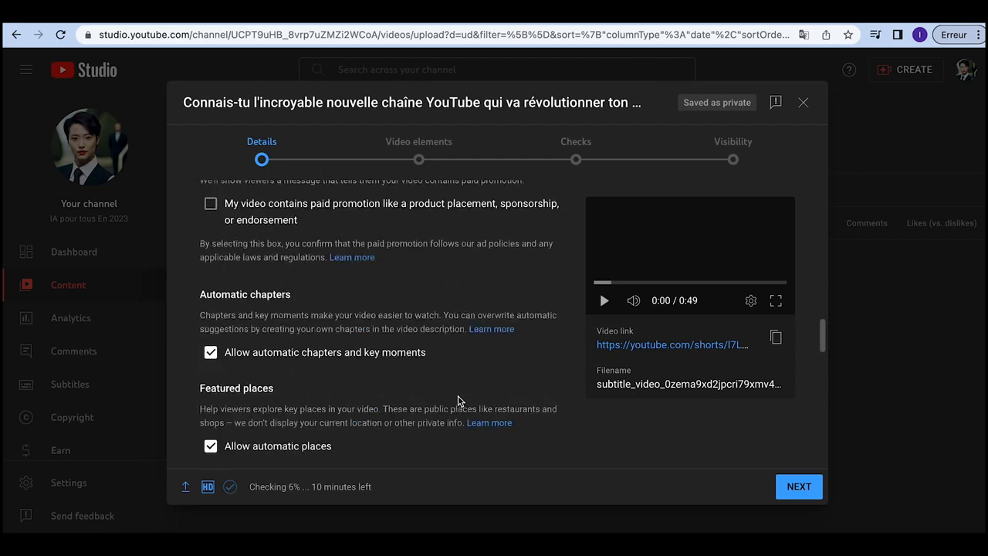
scroll(458, 397, "down", 10)
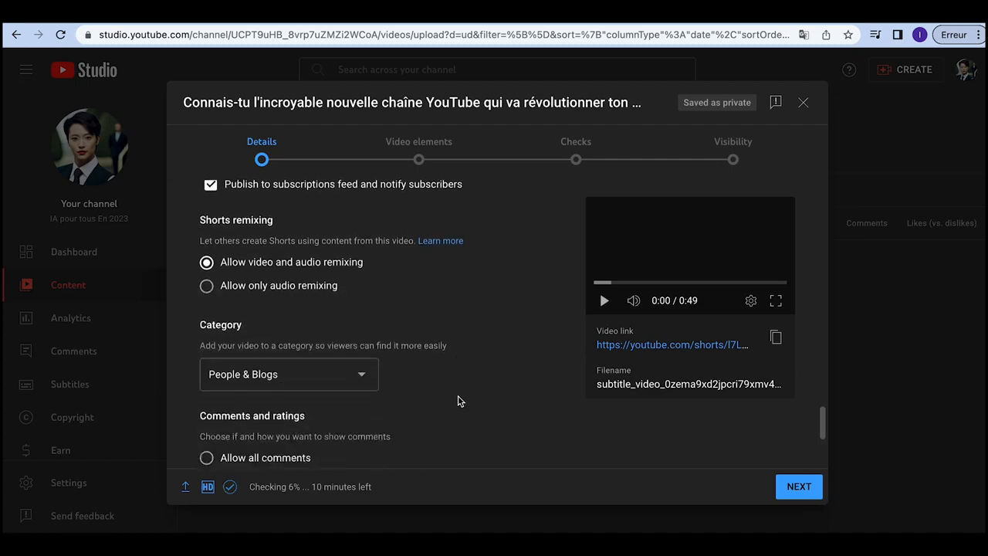
scroll(458, 395, "up", 15)
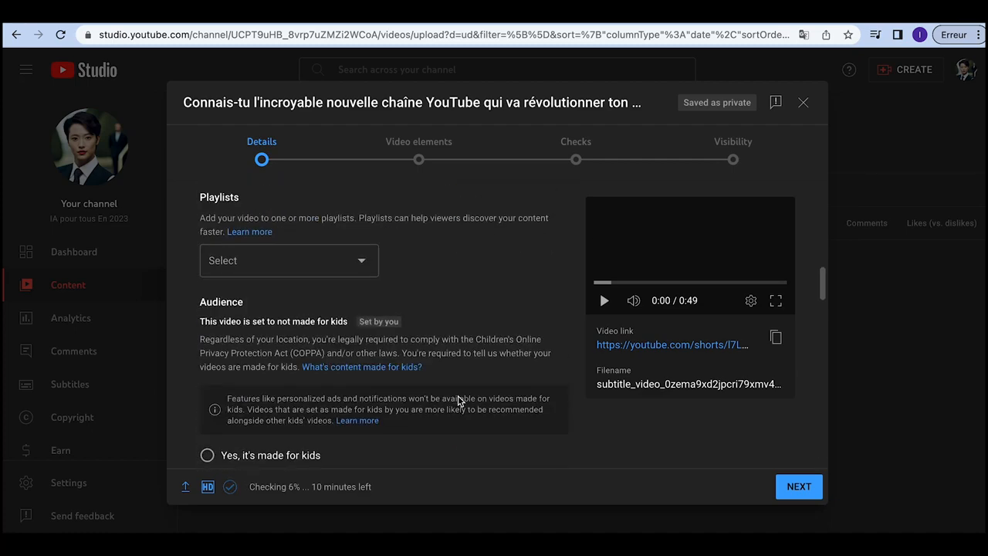
left_click(798, 486)
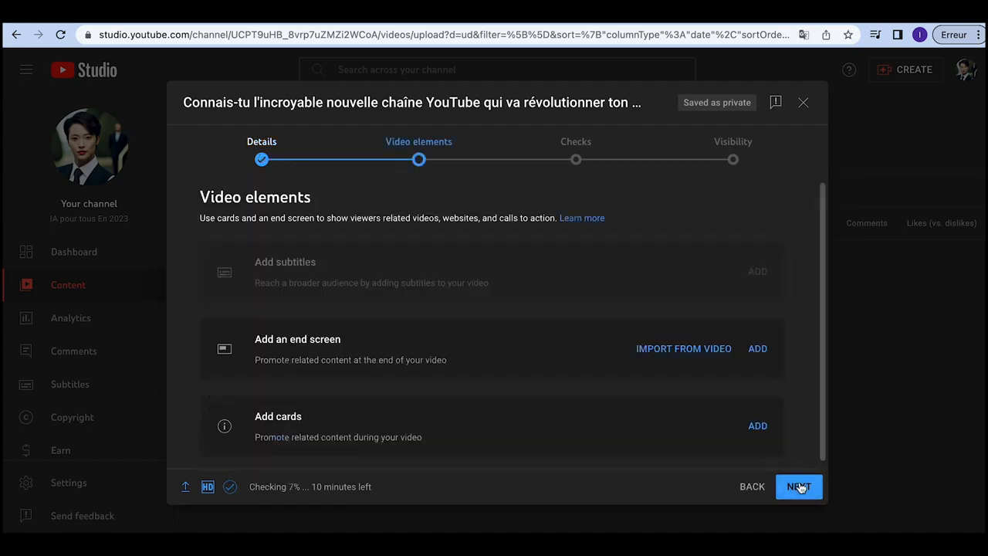
Step: Skip past Video elements and Checks, set visibility to Public, and publish the Short
left_click(798, 486)
left_click(798, 486)
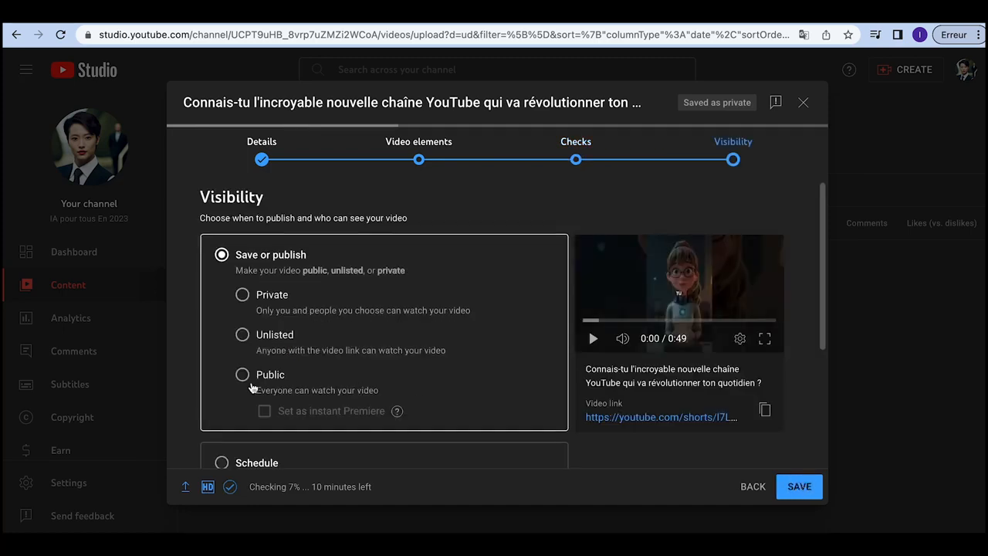
left_click(242, 375)
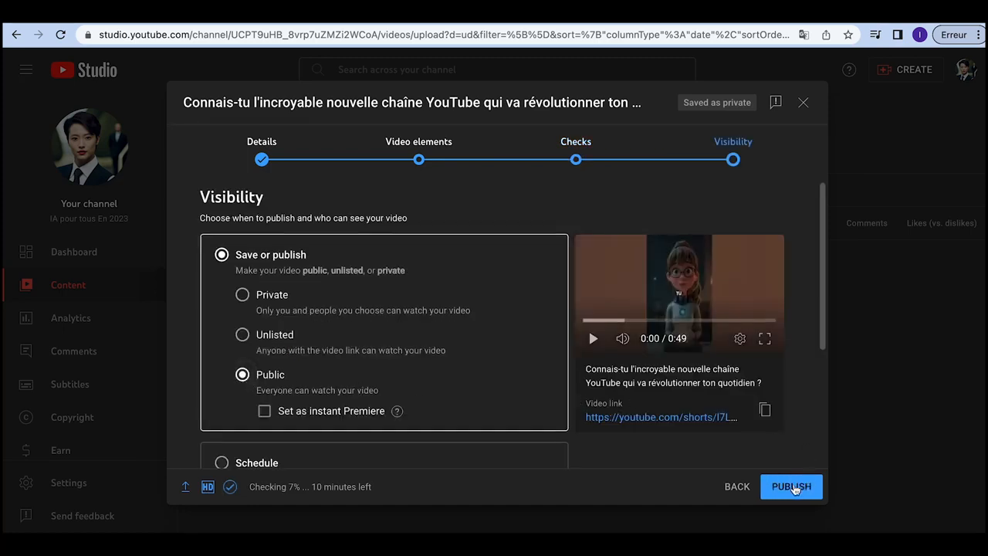
left_click(792, 486)
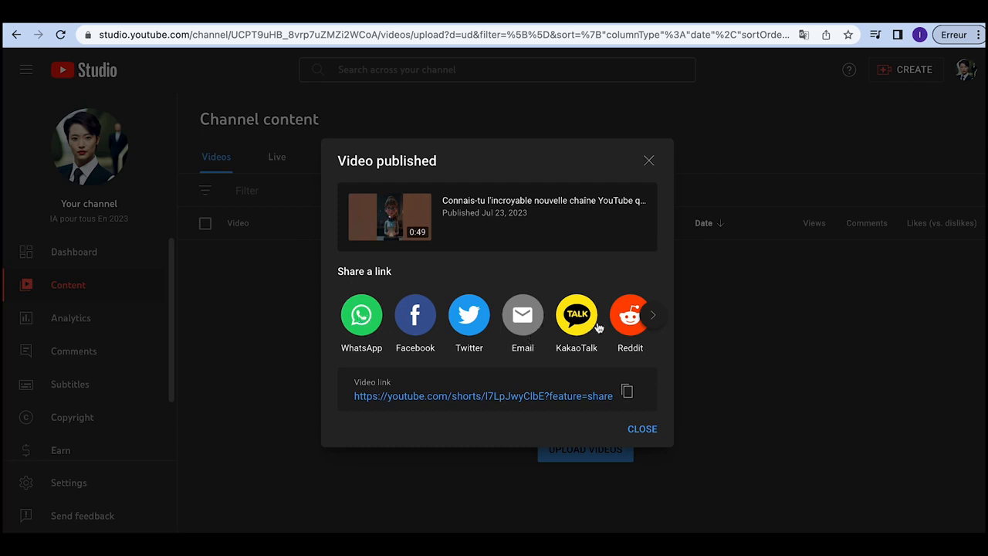
Step: Browse the sharing destinations forward and back in the Video published dialog
left_click(651, 317)
left_click(650, 317)
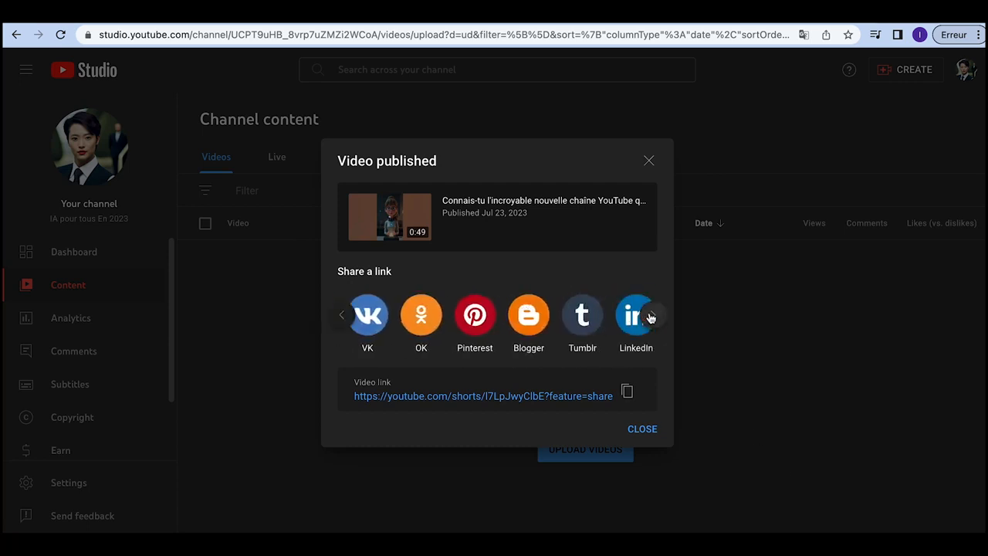
left_click(343, 315)
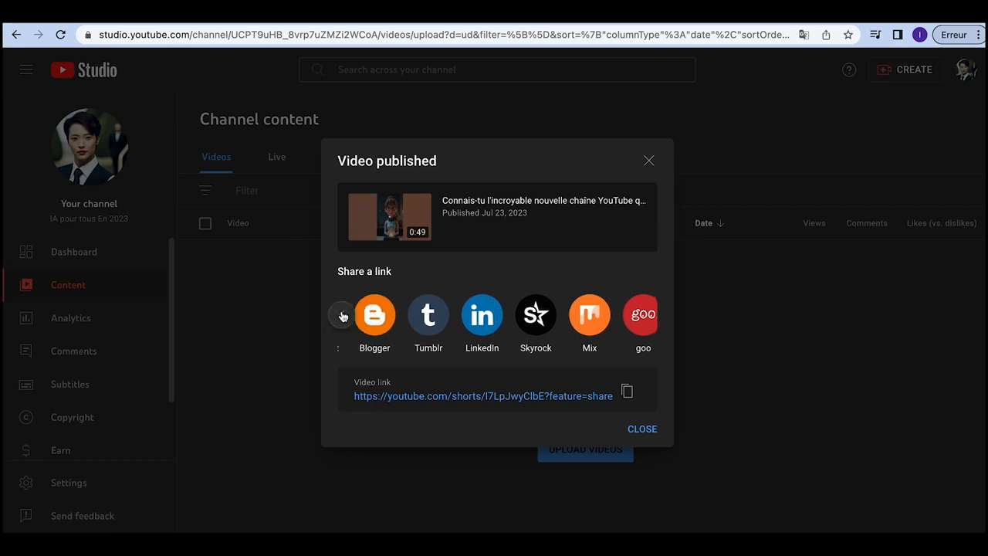
left_click(342, 315)
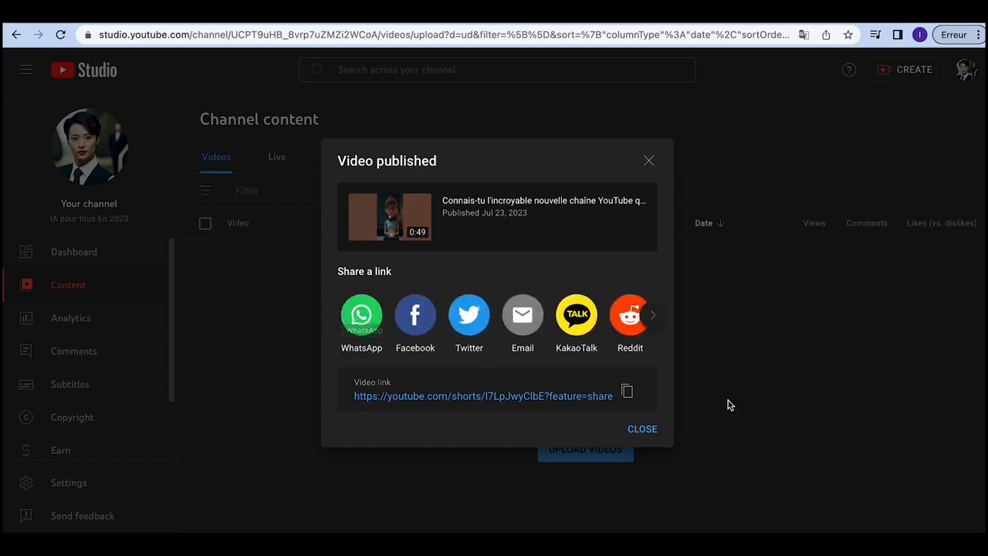
Step: Close the Video published dialog and watch the Public Short on YouTube's Shorts page
left_click(642, 429)
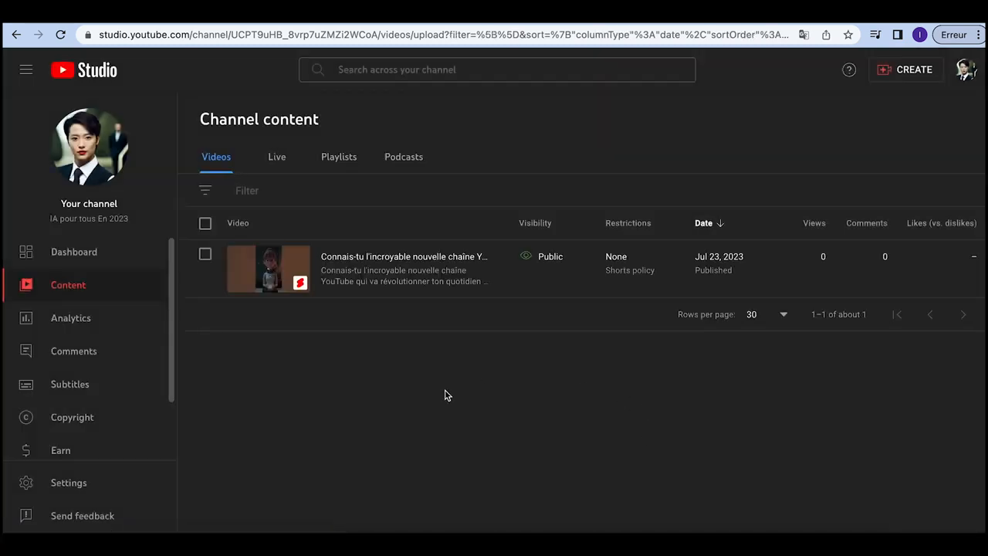
mouse_move(452, 284)
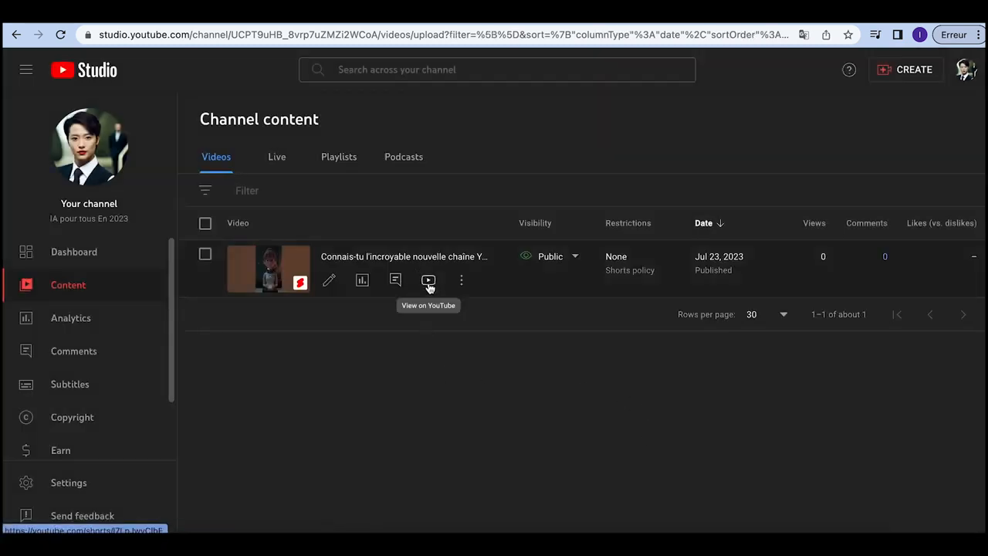
left_click(429, 282)
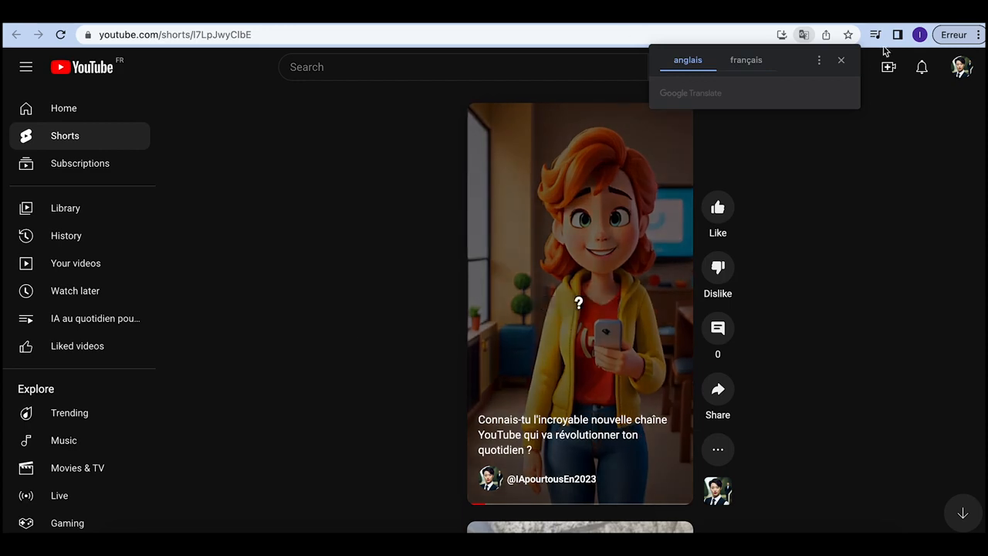
Step: Dismiss the translation offer and open the Short from the channel's home page
left_click(842, 62)
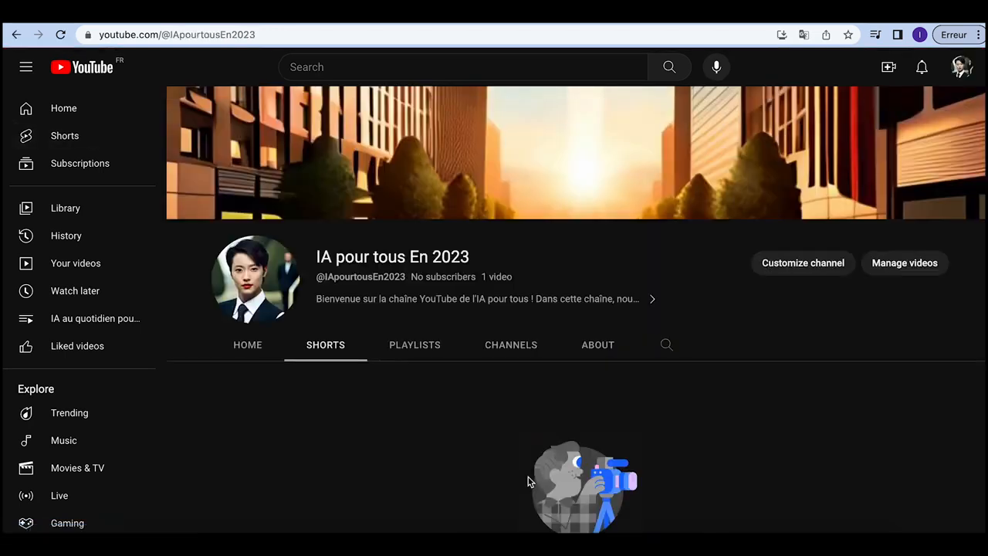
left_click(245, 346)
scroll(423, 361, "down", 3)
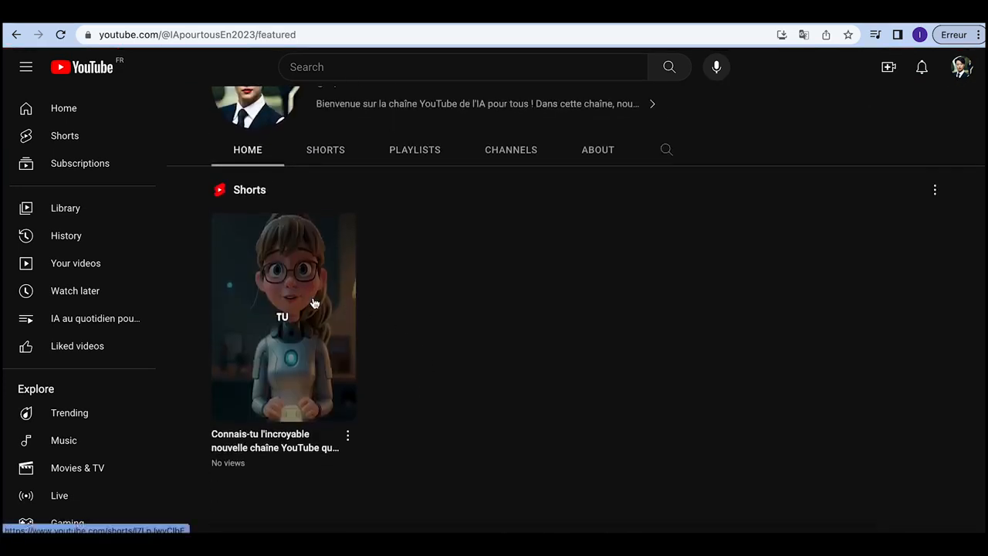
left_click(347, 436)
left_click(348, 436)
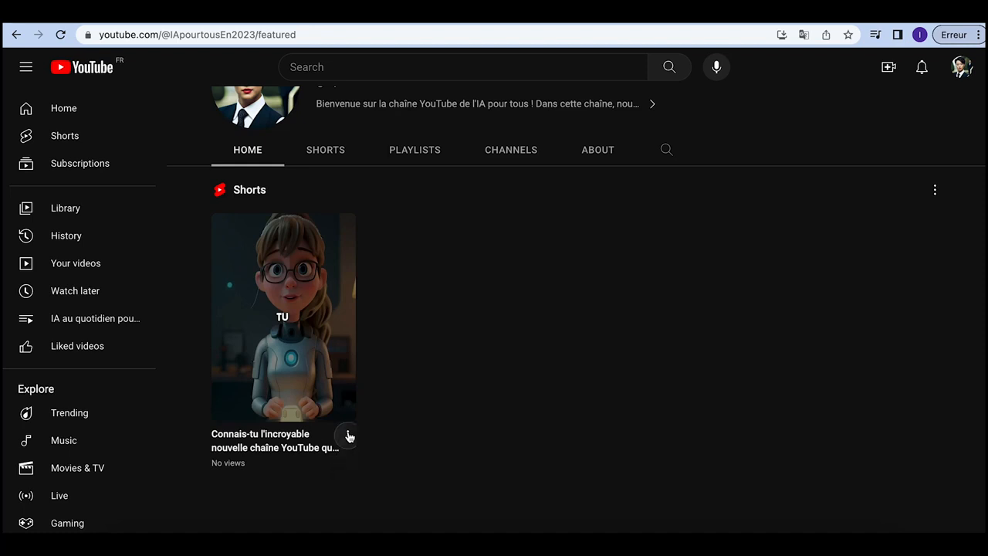
left_click(315, 335)
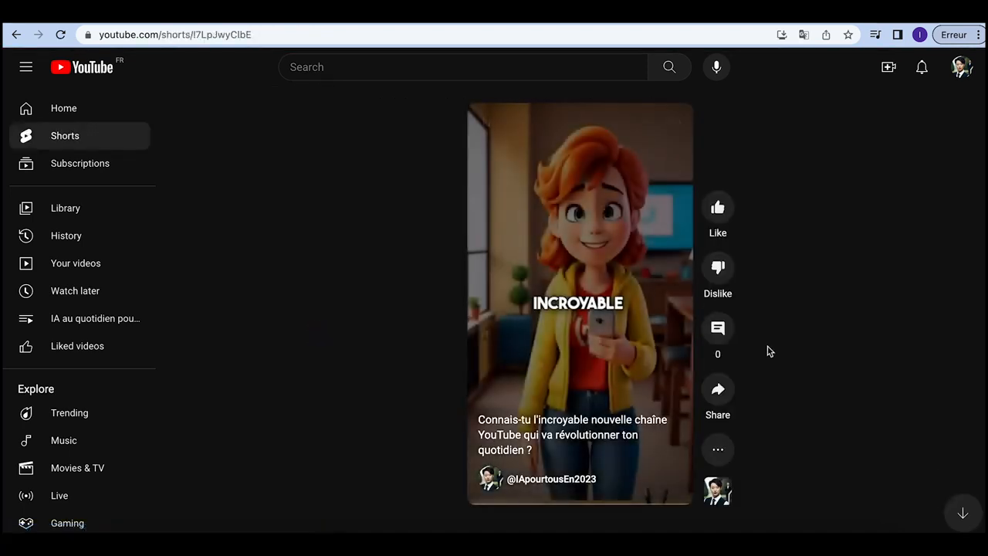
Step: Copy the Short's share link, then pause the Short
left_click(718, 389)
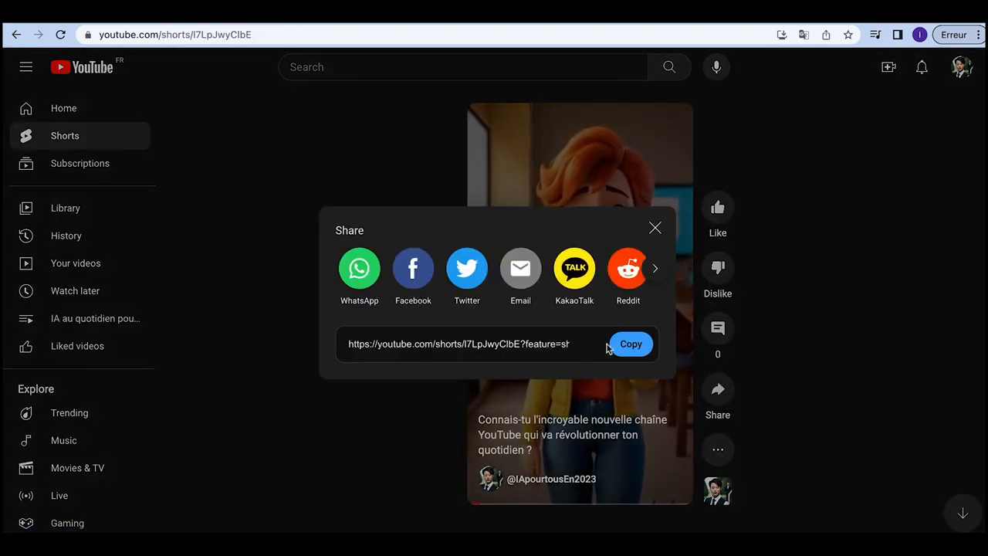
left_click(629, 344)
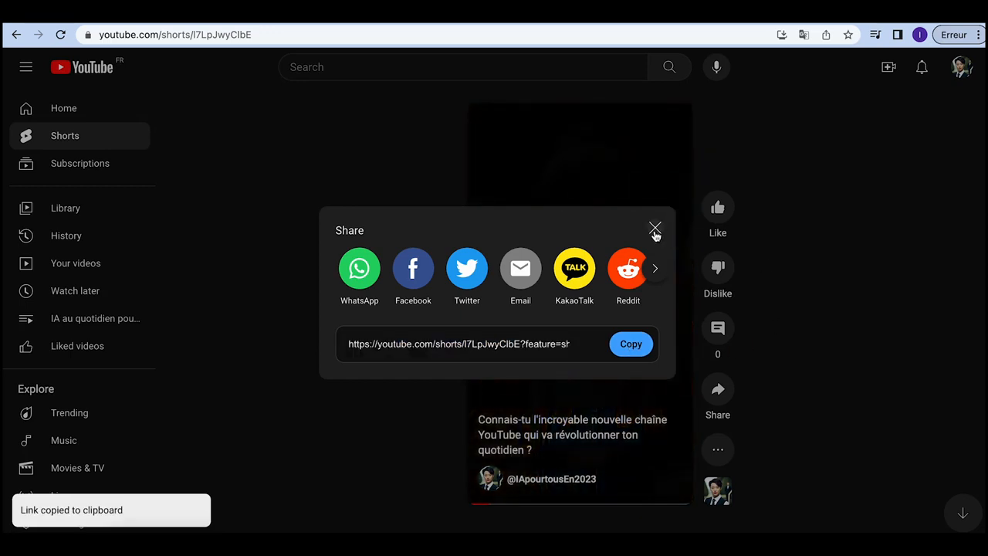
left_click(654, 230)
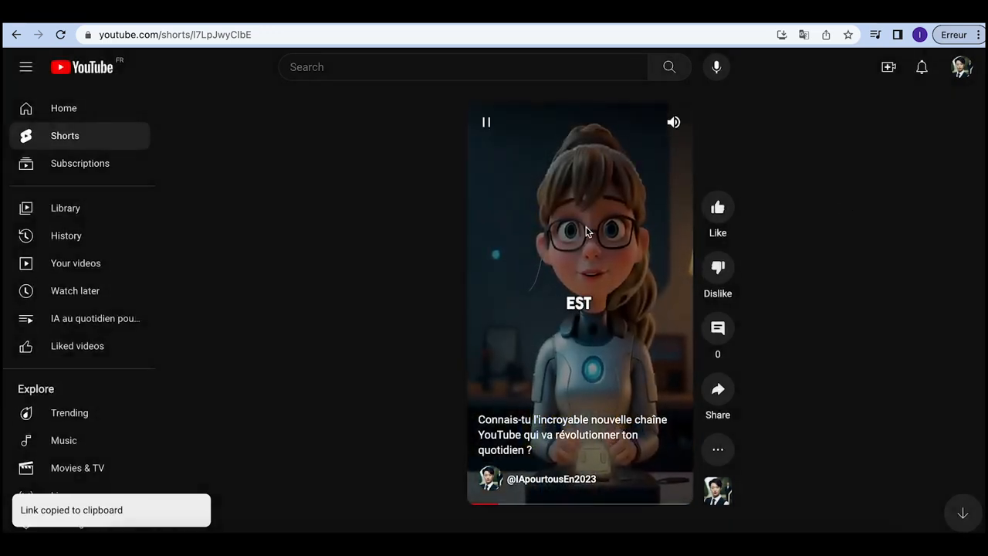
left_click(486, 122)
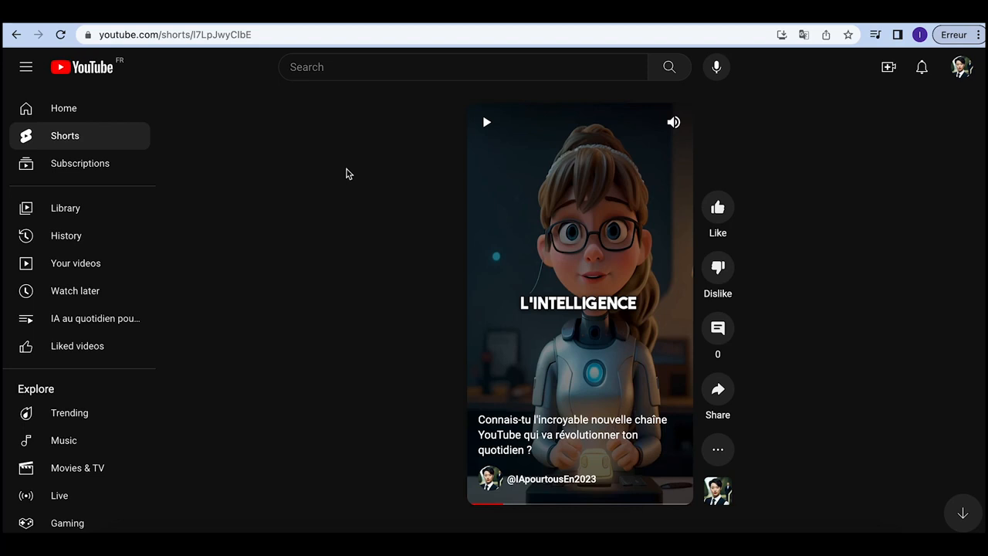
Step: Like the published French AI Short
left_click(717, 207)
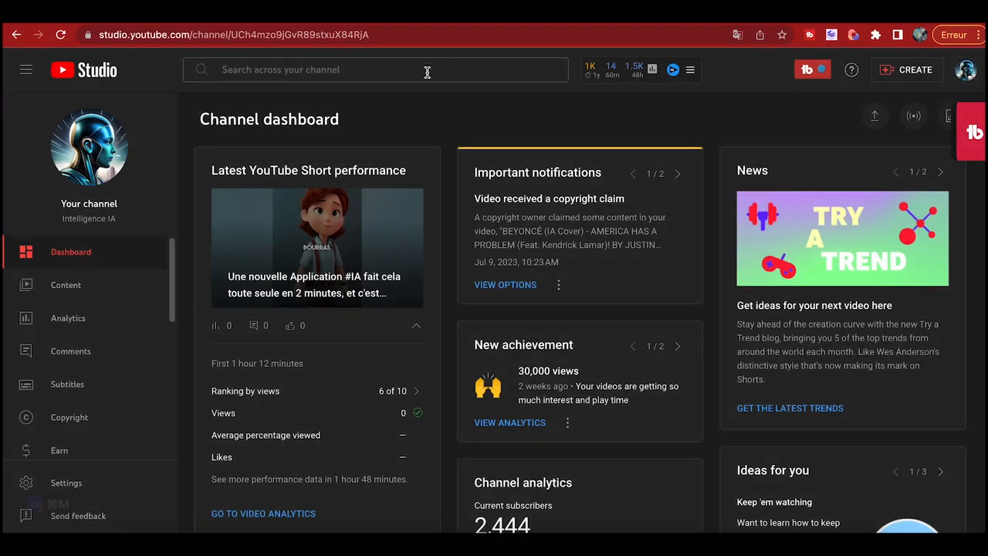
Step: Load the copied Short link in a new browser tab
left_click(928, 15)
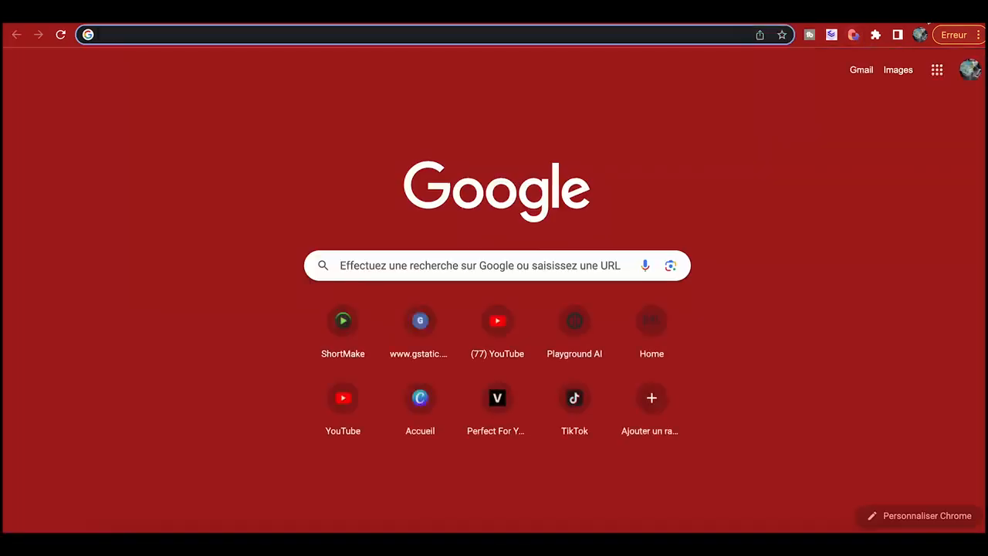
key("ctrl+v")
key("Return")
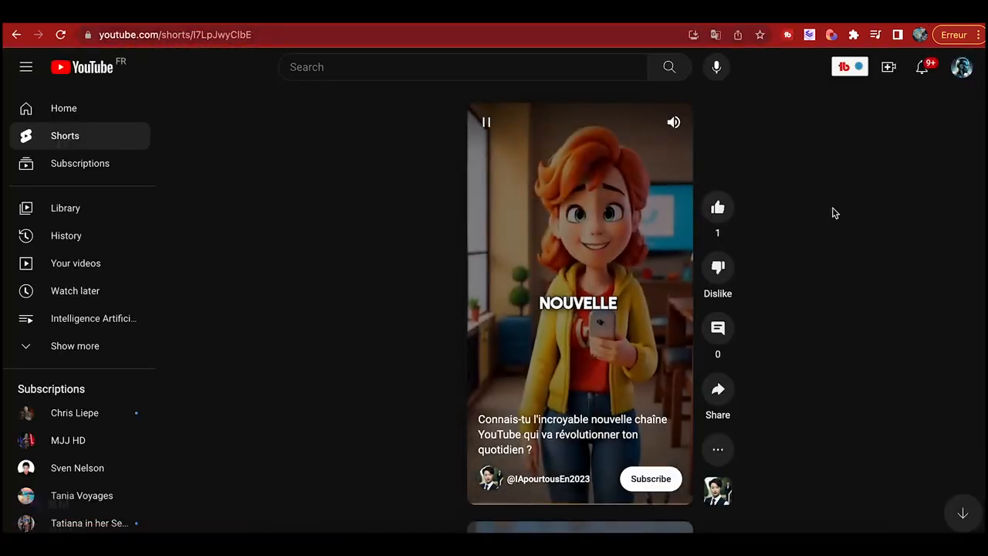
left_click(719, 210)
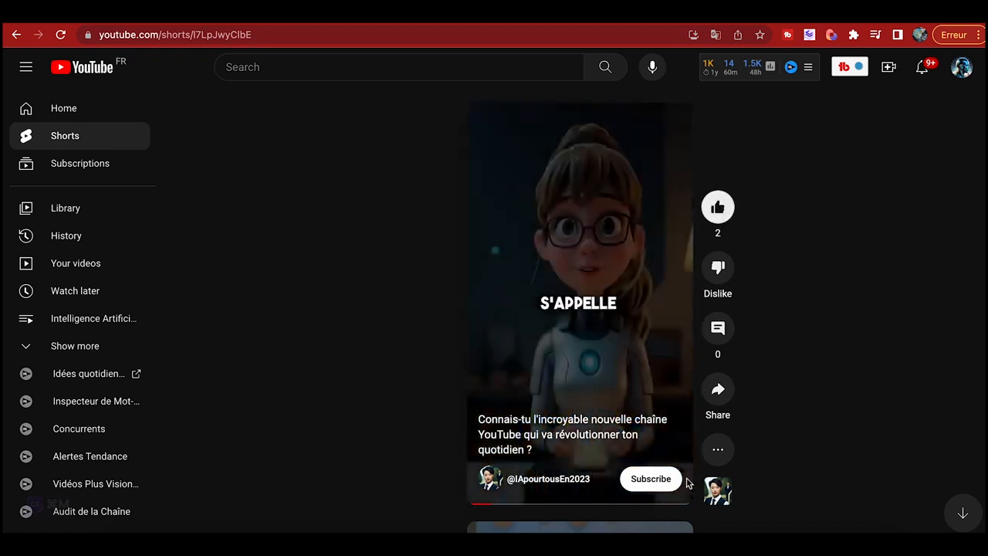
left_click(652, 479)
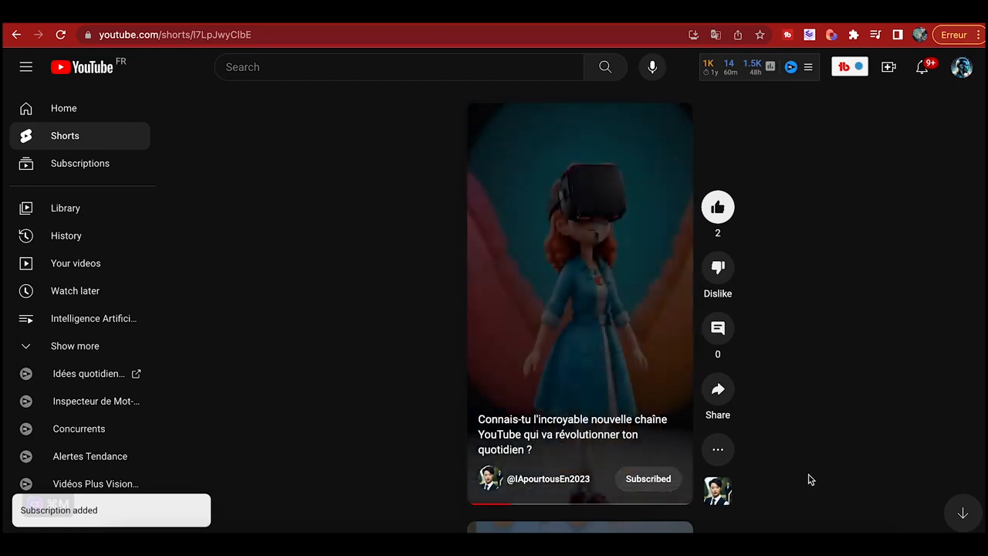
scroll(818, 478, "down", 2)
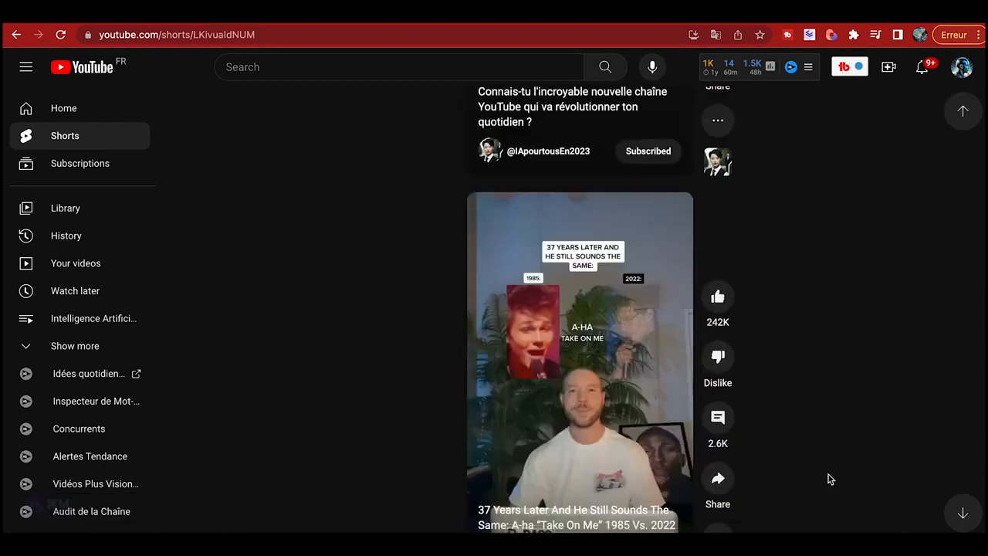
scroll(830, 479, "up", 2)
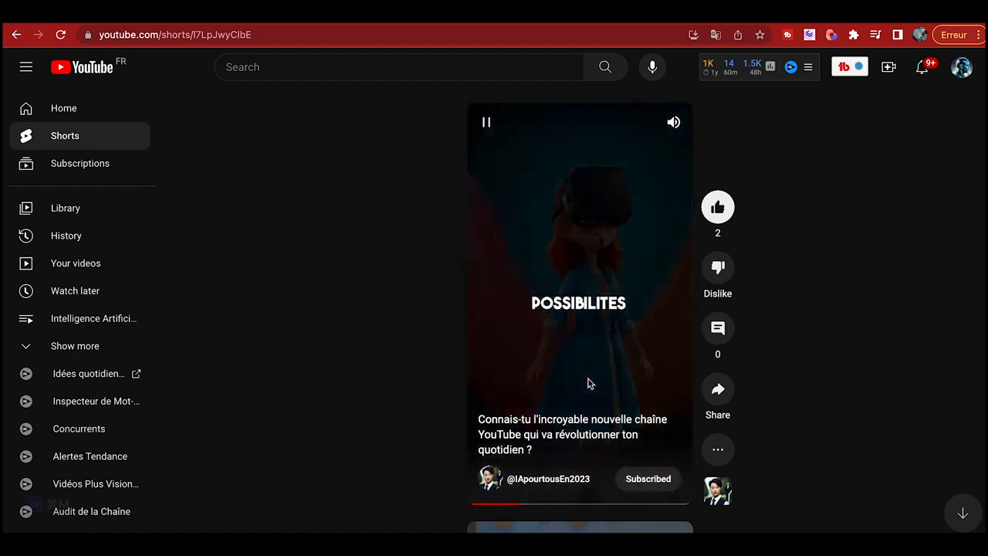
left_click(486, 127)
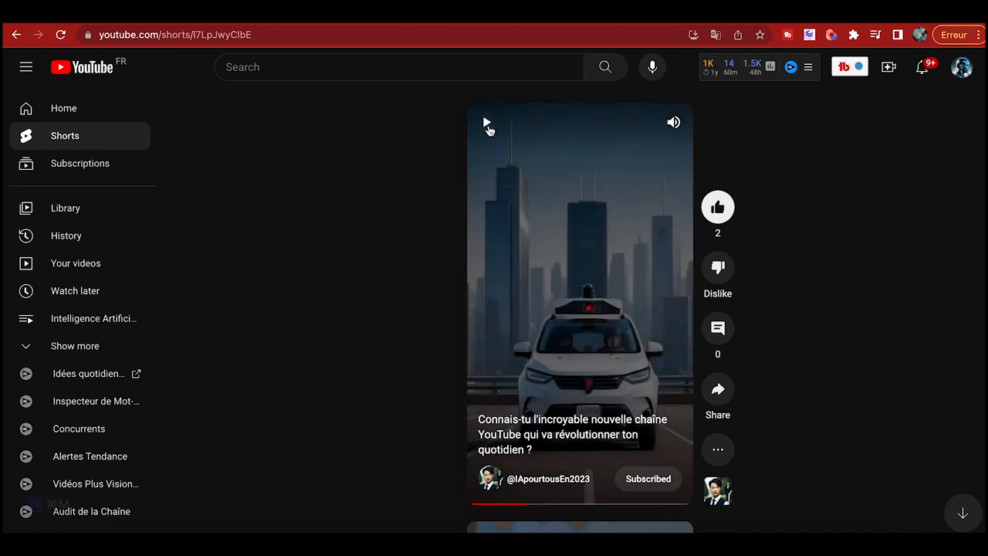